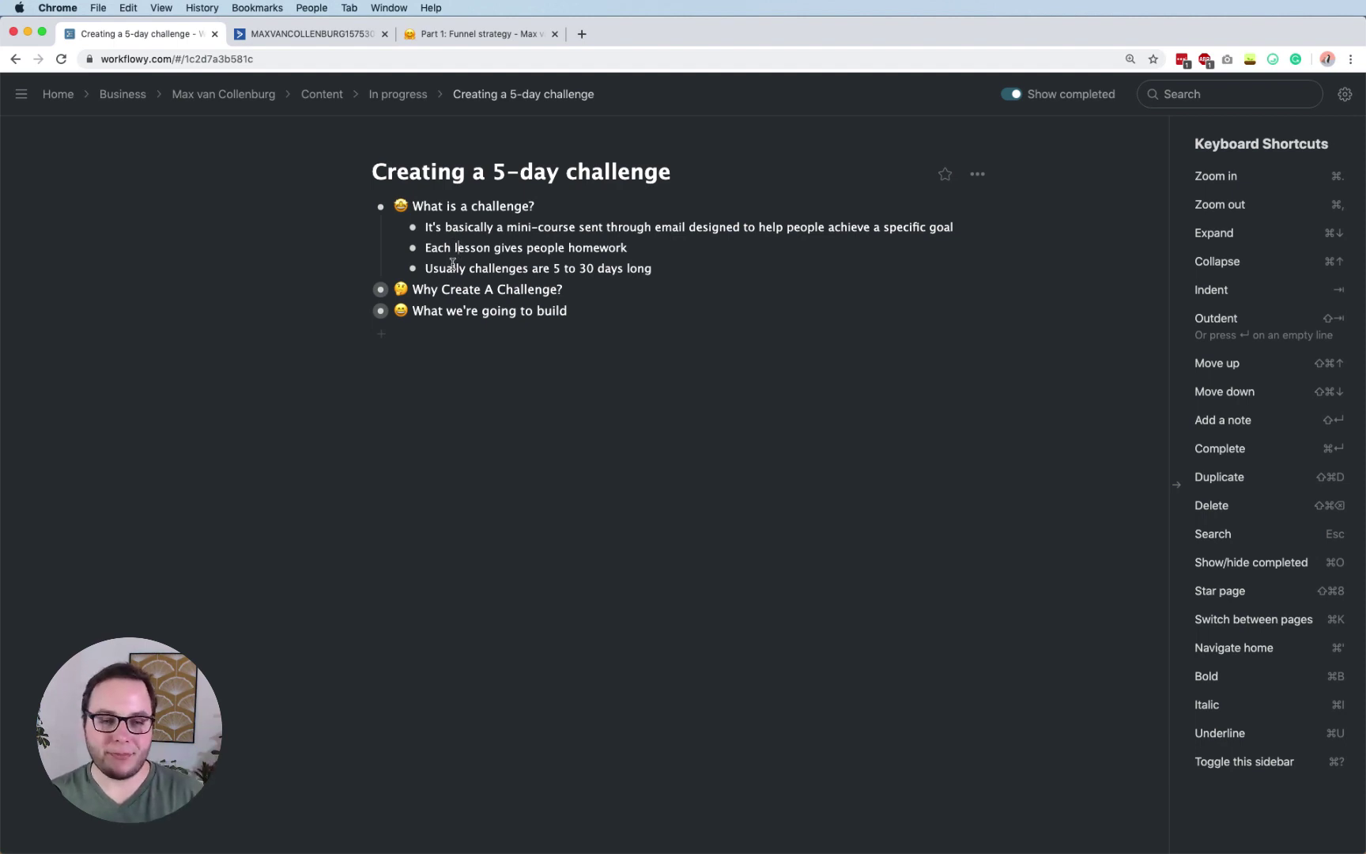
Hide the Keyboard Shortcuts sidebar so the 'Creating a 5-day challenge' outline is fully visible.
{"action": "triple_click", "coordinate": [453, 266]}
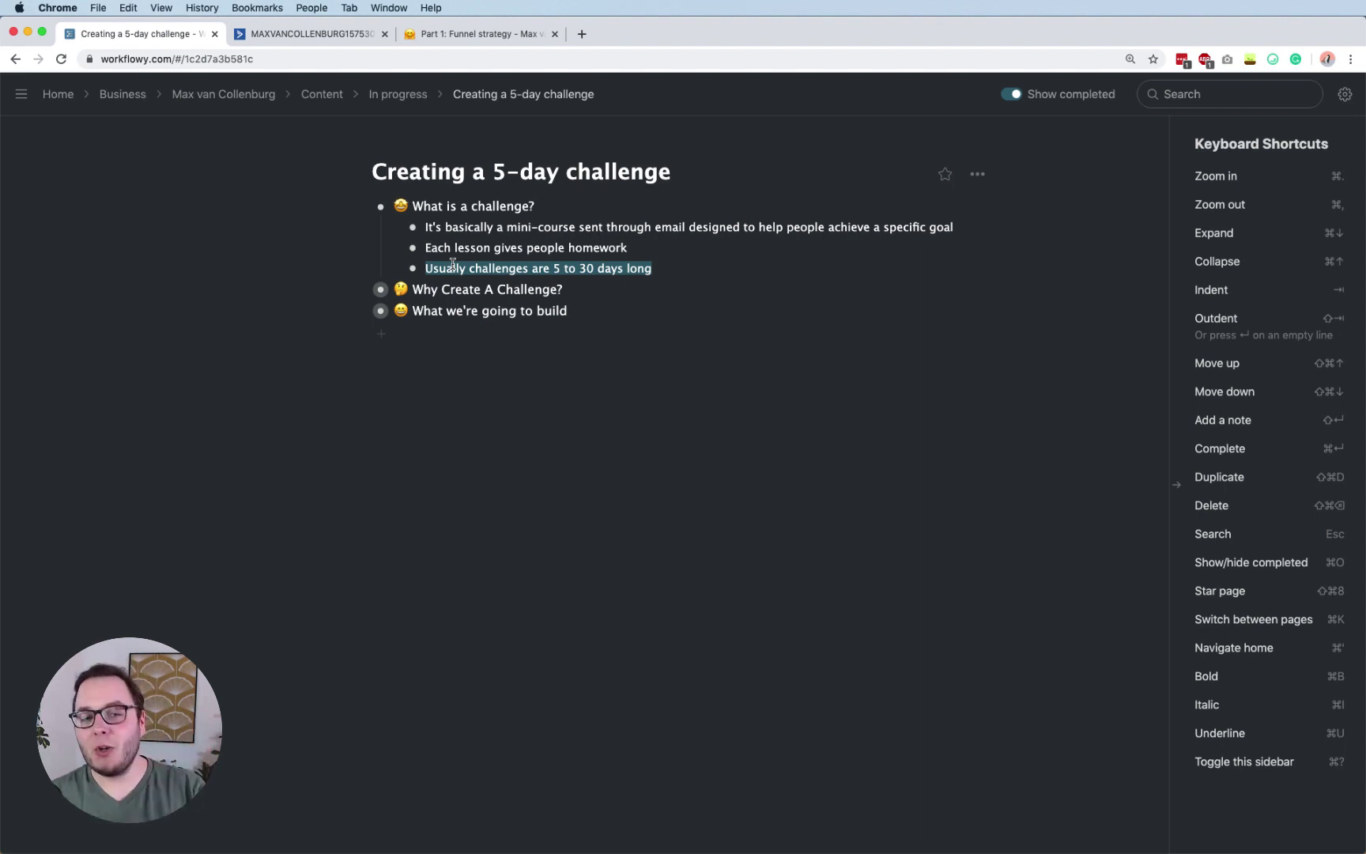
{"action": "left_click", "coordinate": [485, 266]}
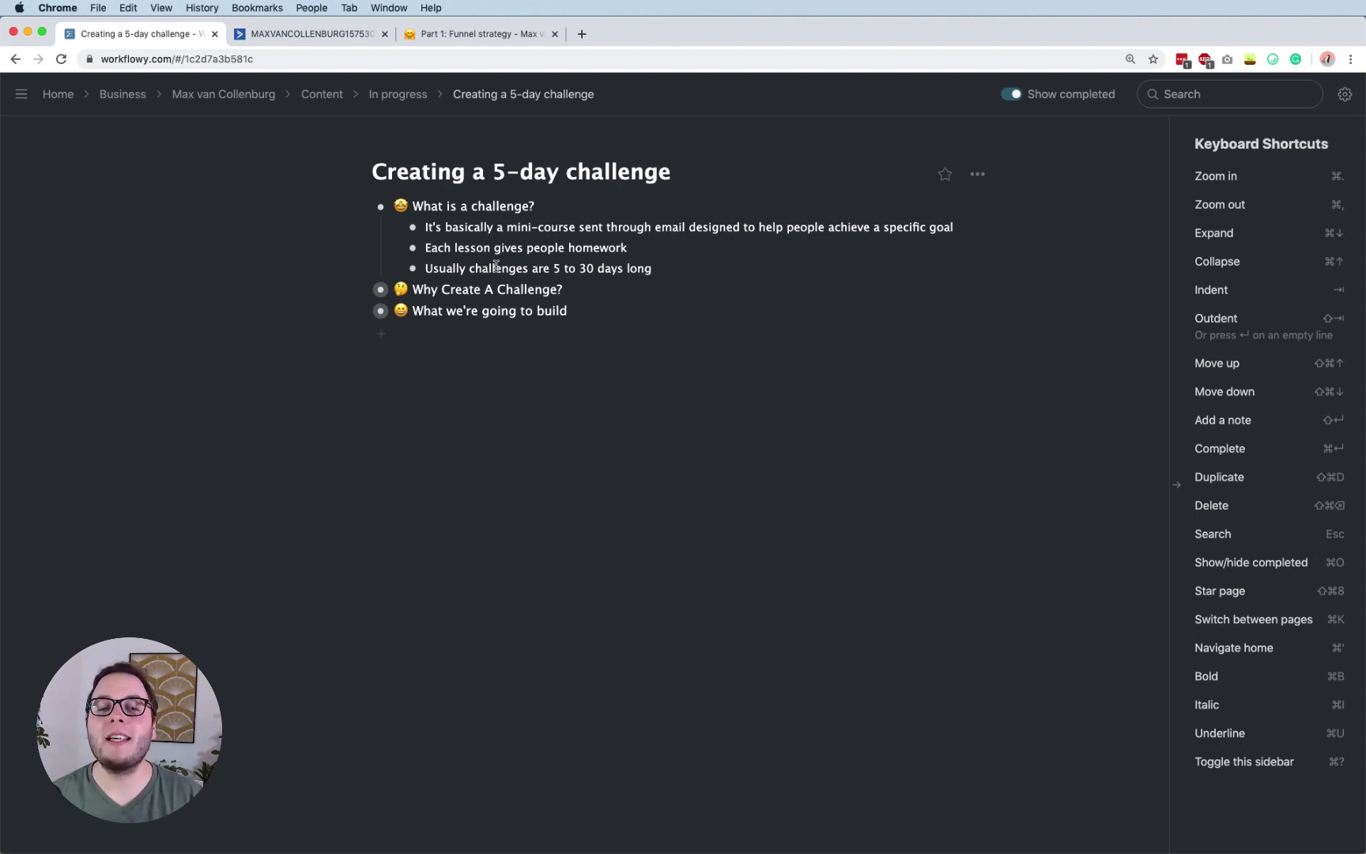
{"action": "left_click", "coordinate": [1175, 310]}
Expand 'Why Create A Challenge?' and Reason #1 to show its explanation.
{"action": "triple_click", "coordinate": [441, 290]}
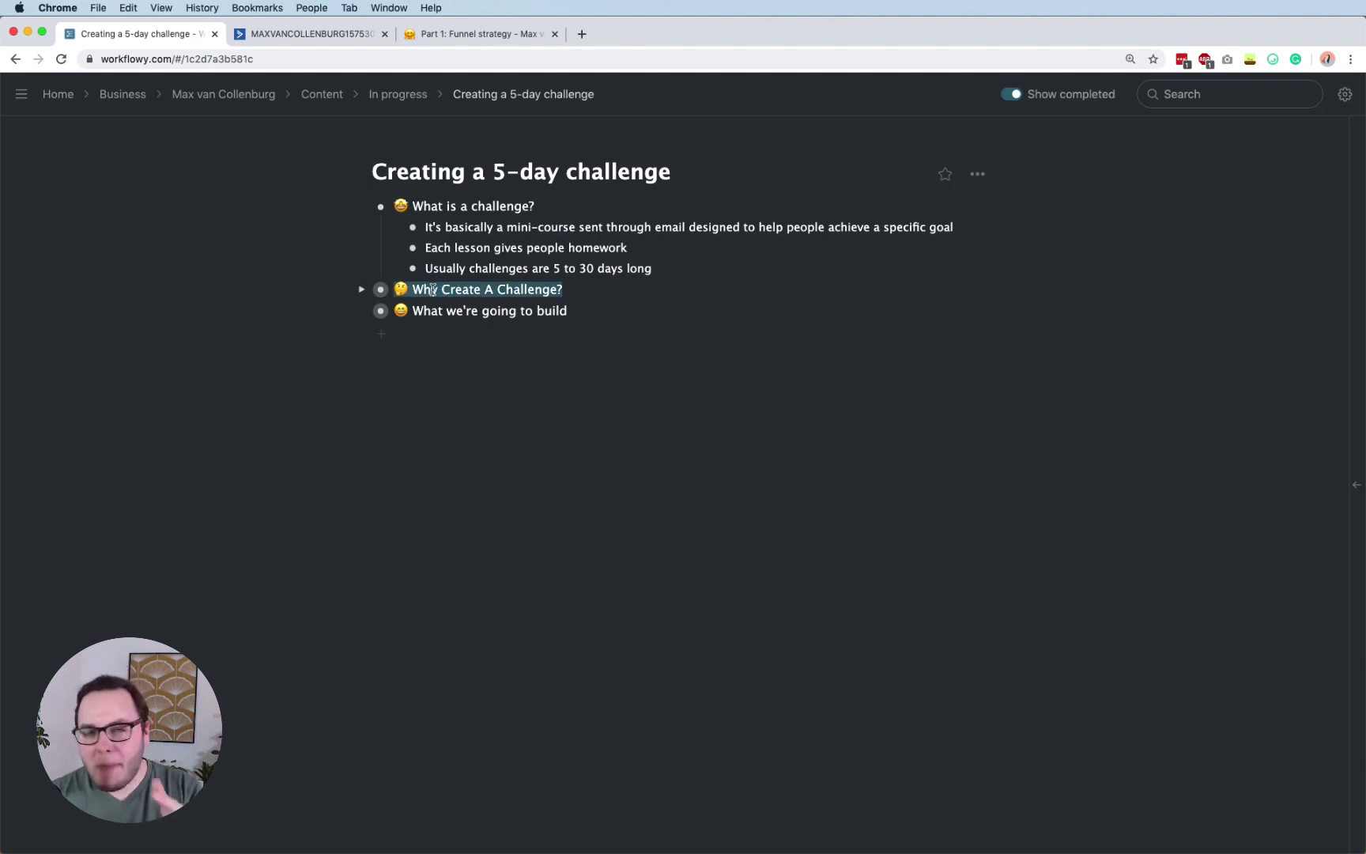
{"action": "left_click", "coordinate": [362, 290]}
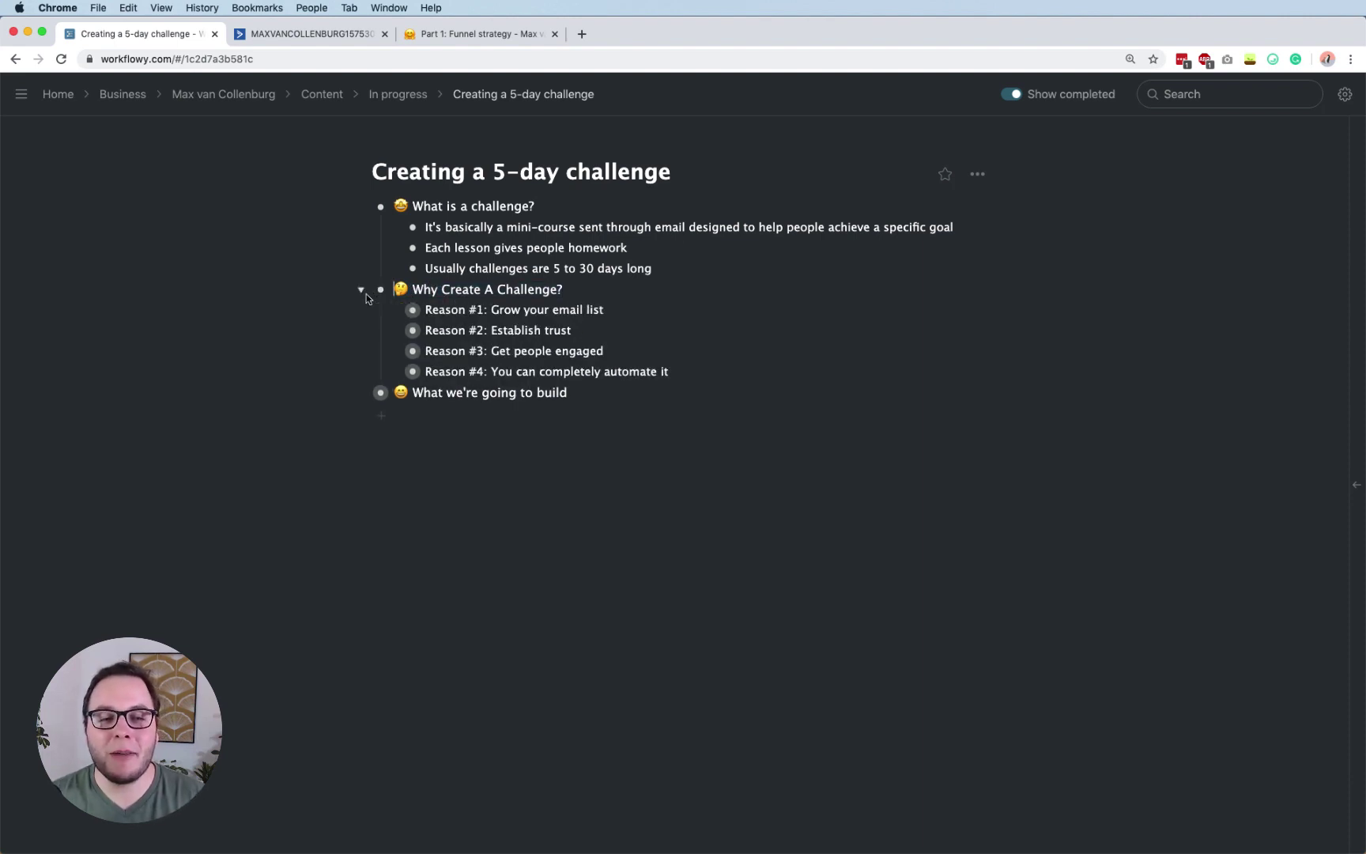
{"action": "triple_click", "coordinate": [459, 309]}
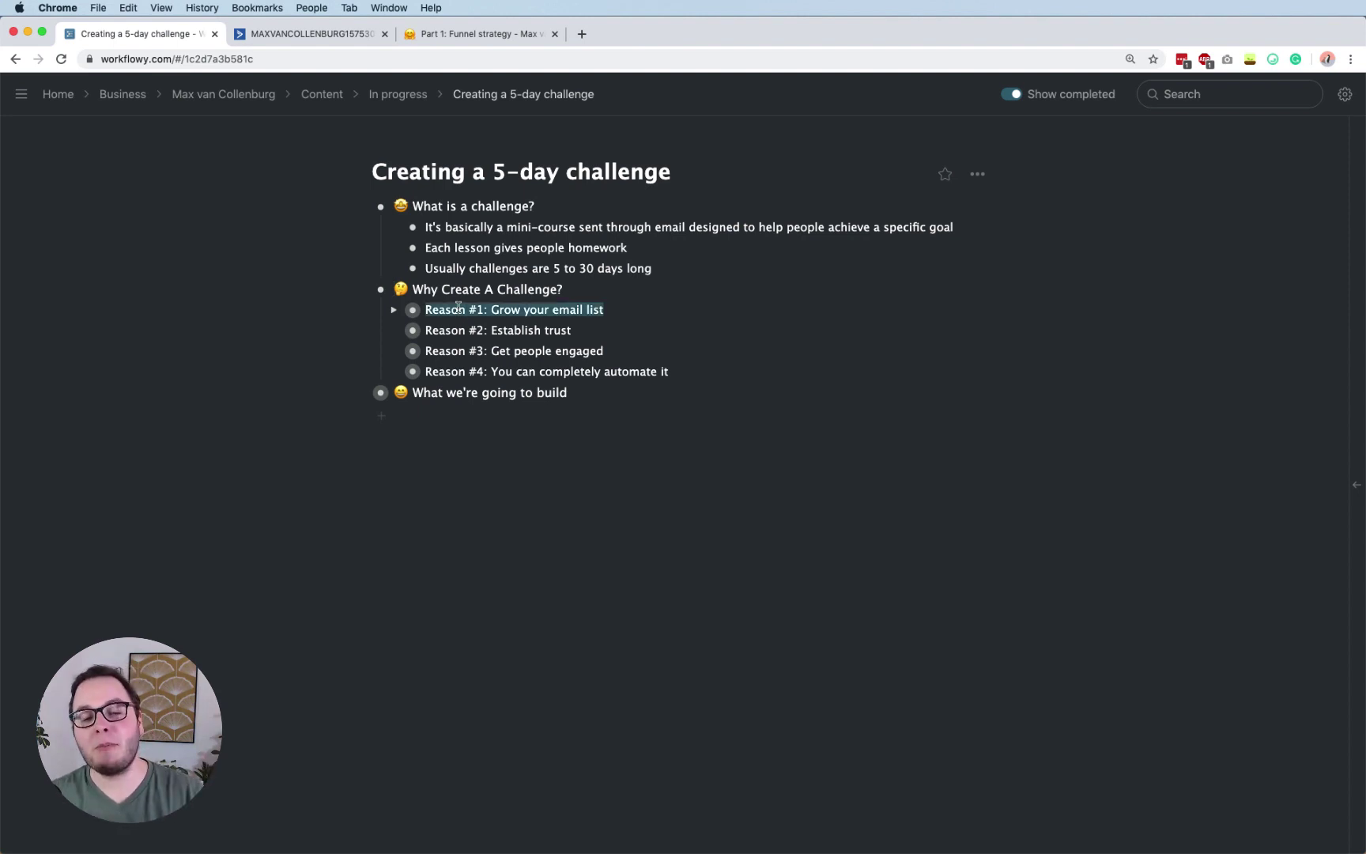
{"action": "key", "text": "super+Down"}
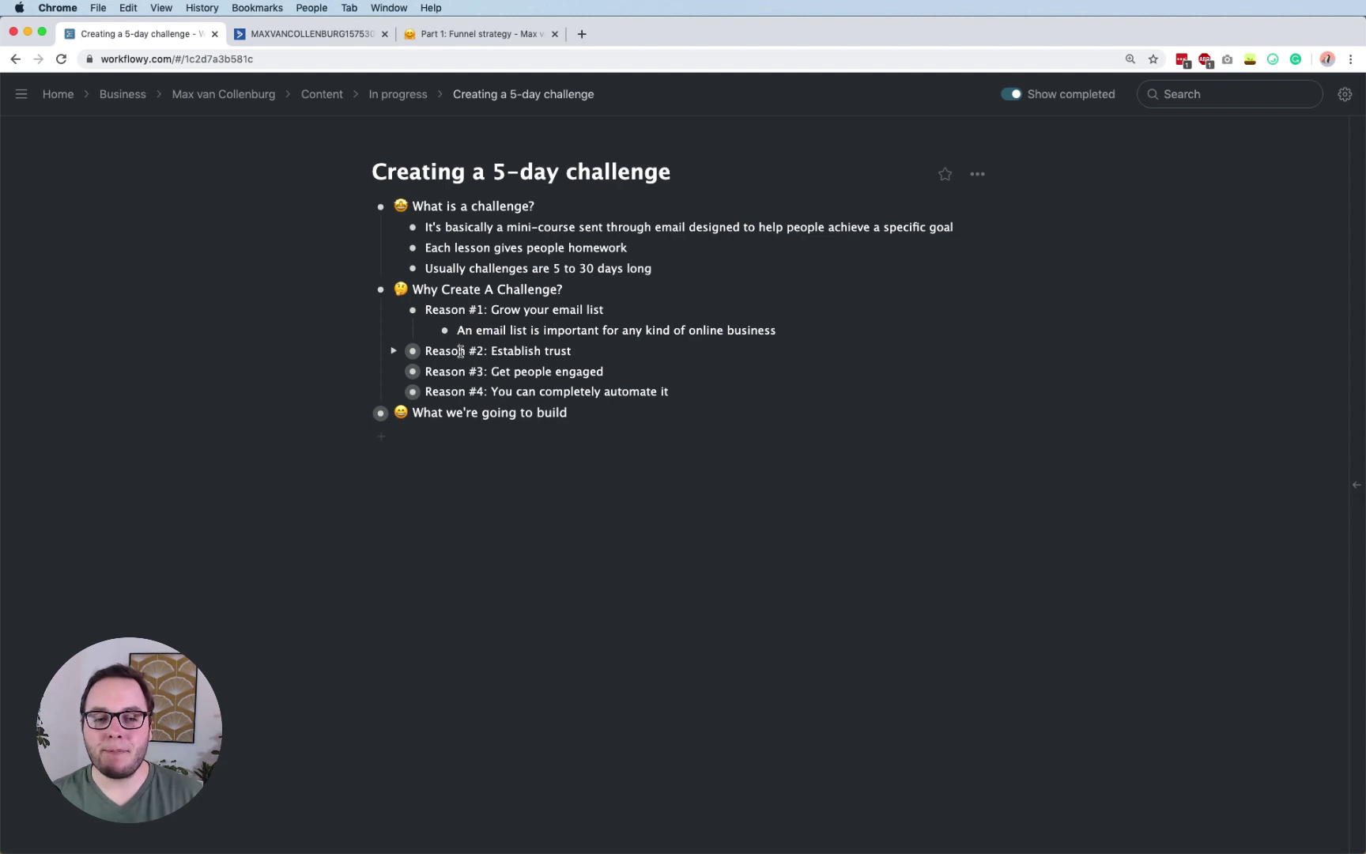
Expand Reason #2 to reveal its points, including 'Establish trust'.
{"action": "triple_click", "coordinate": [461, 351]}
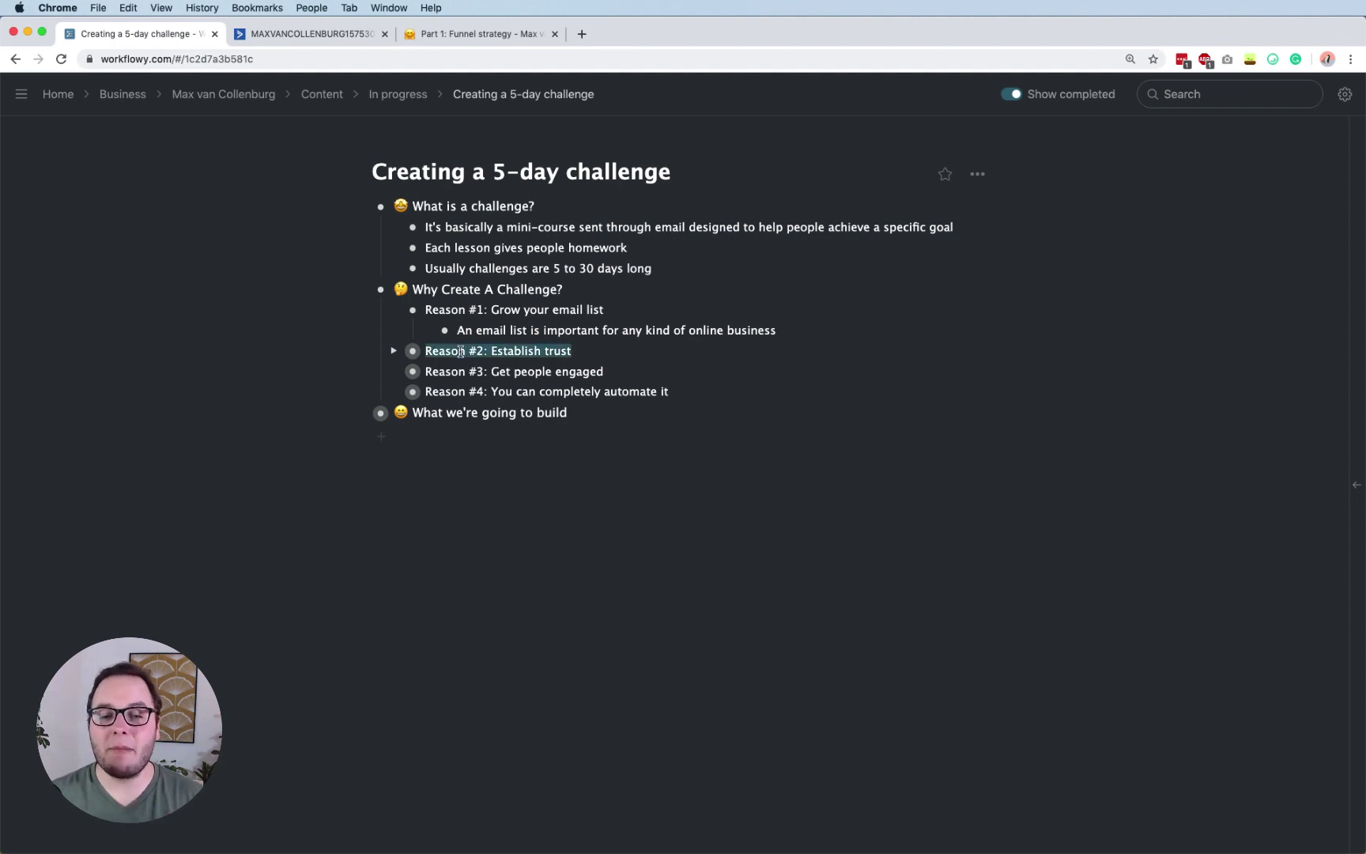
{"action": "left_click", "coordinate": [392, 351]}
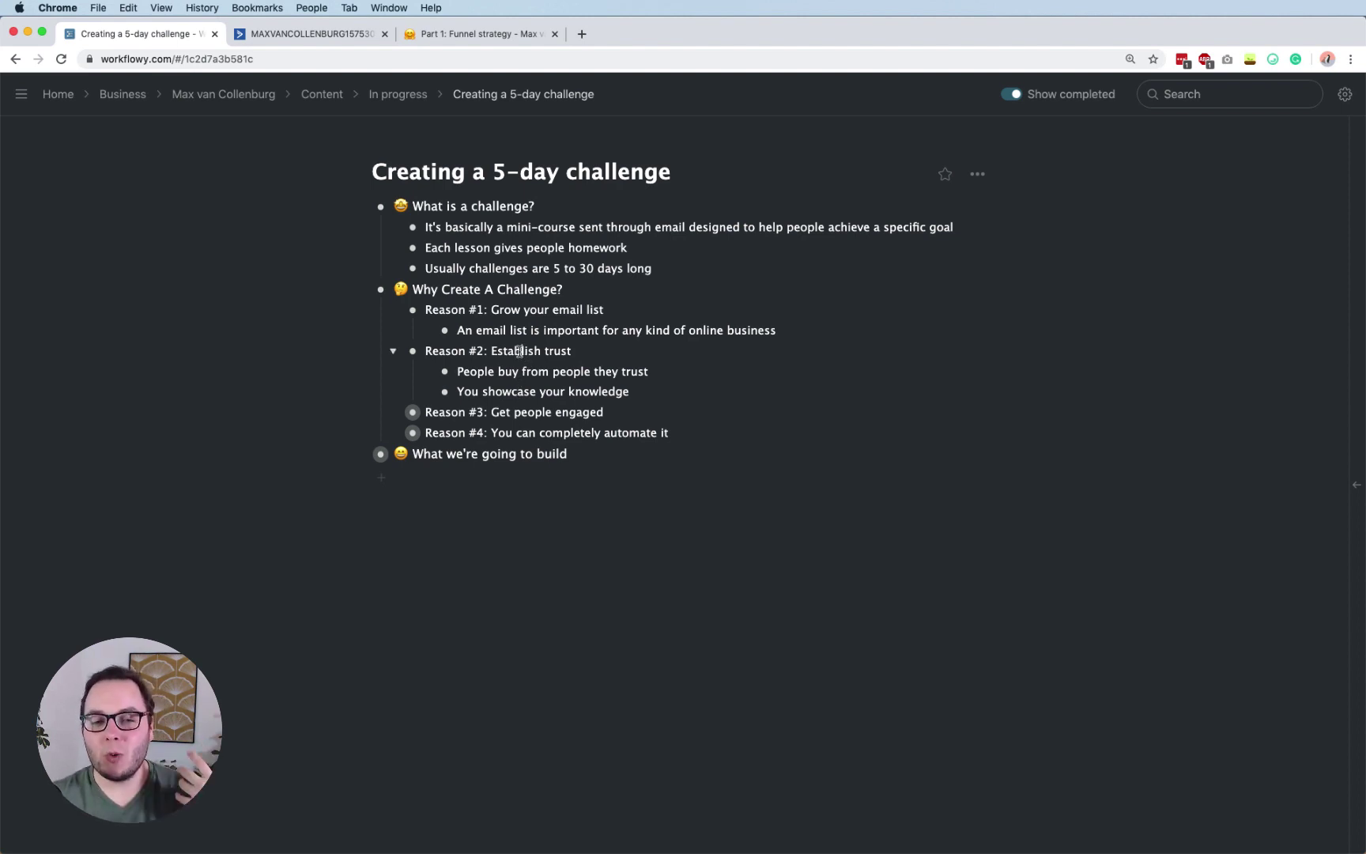
{"action": "left_click_drag", "start_coordinate": [515, 351], "coordinate": [572, 352]}
{"action": "left_click", "coordinate": [570, 357]}
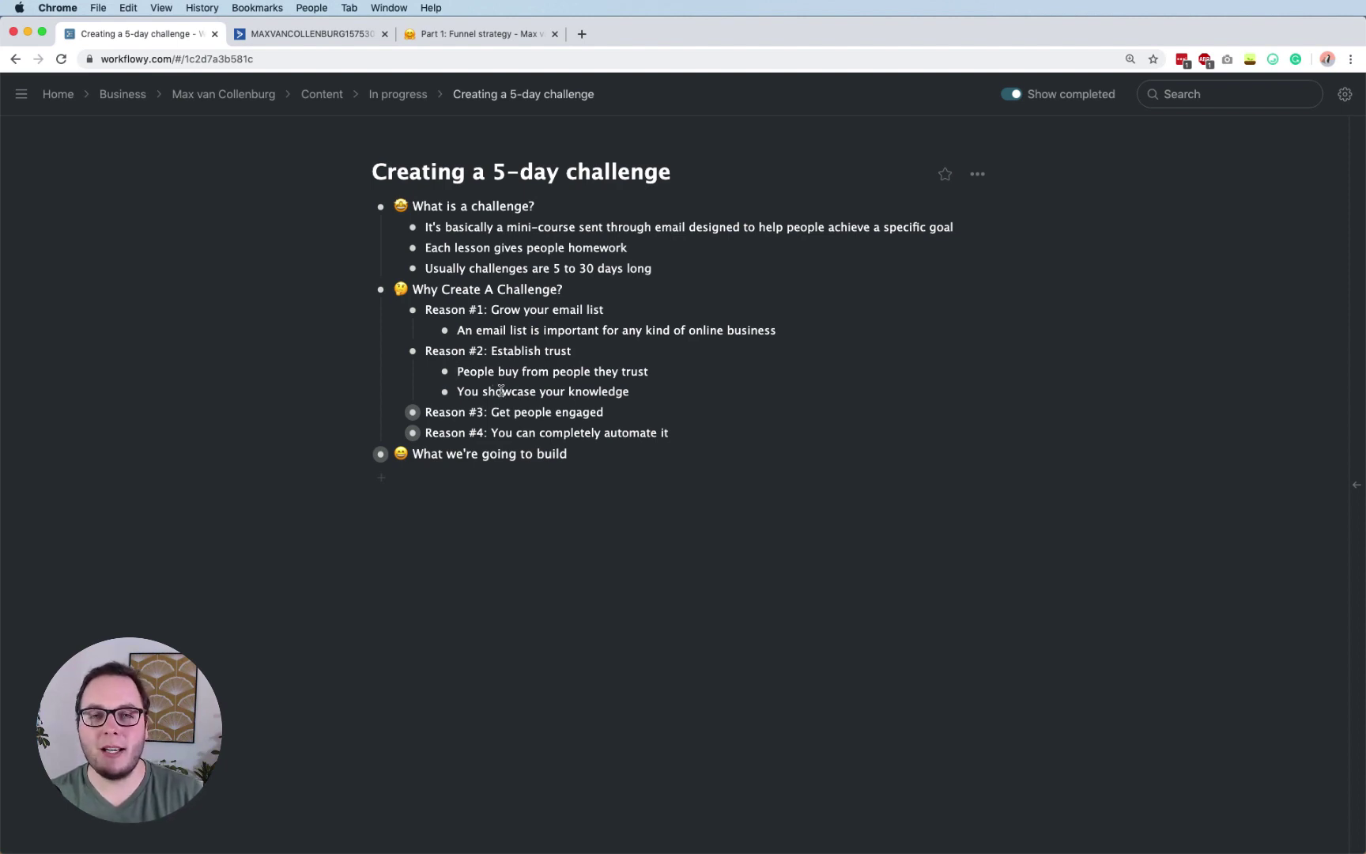
Expand 'Reason #3: Get people engaged' and 'Reason #4: You can completely automate it'.
{"action": "triple_click", "coordinate": [473, 412]}
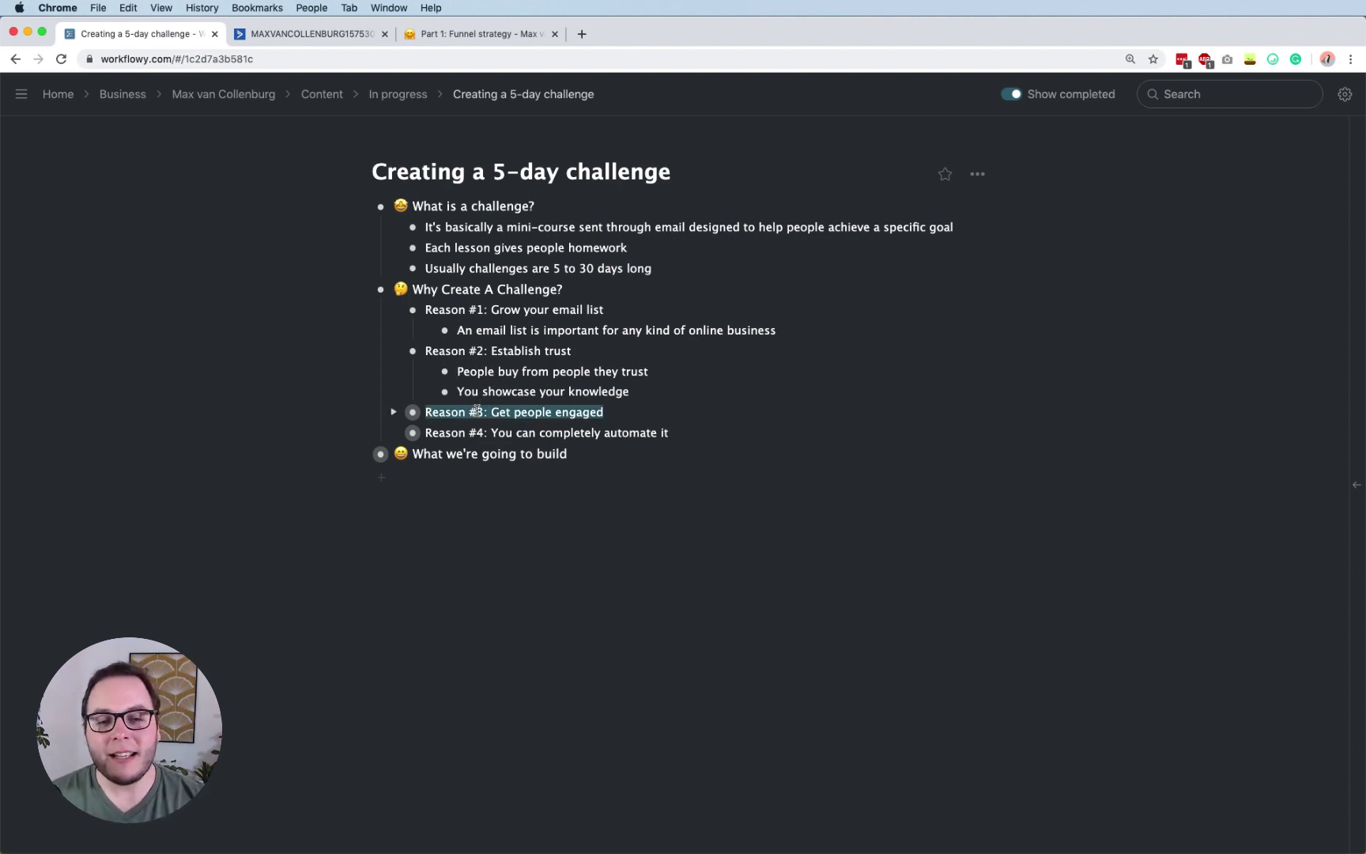
{"action": "left_click", "coordinate": [394, 411]}
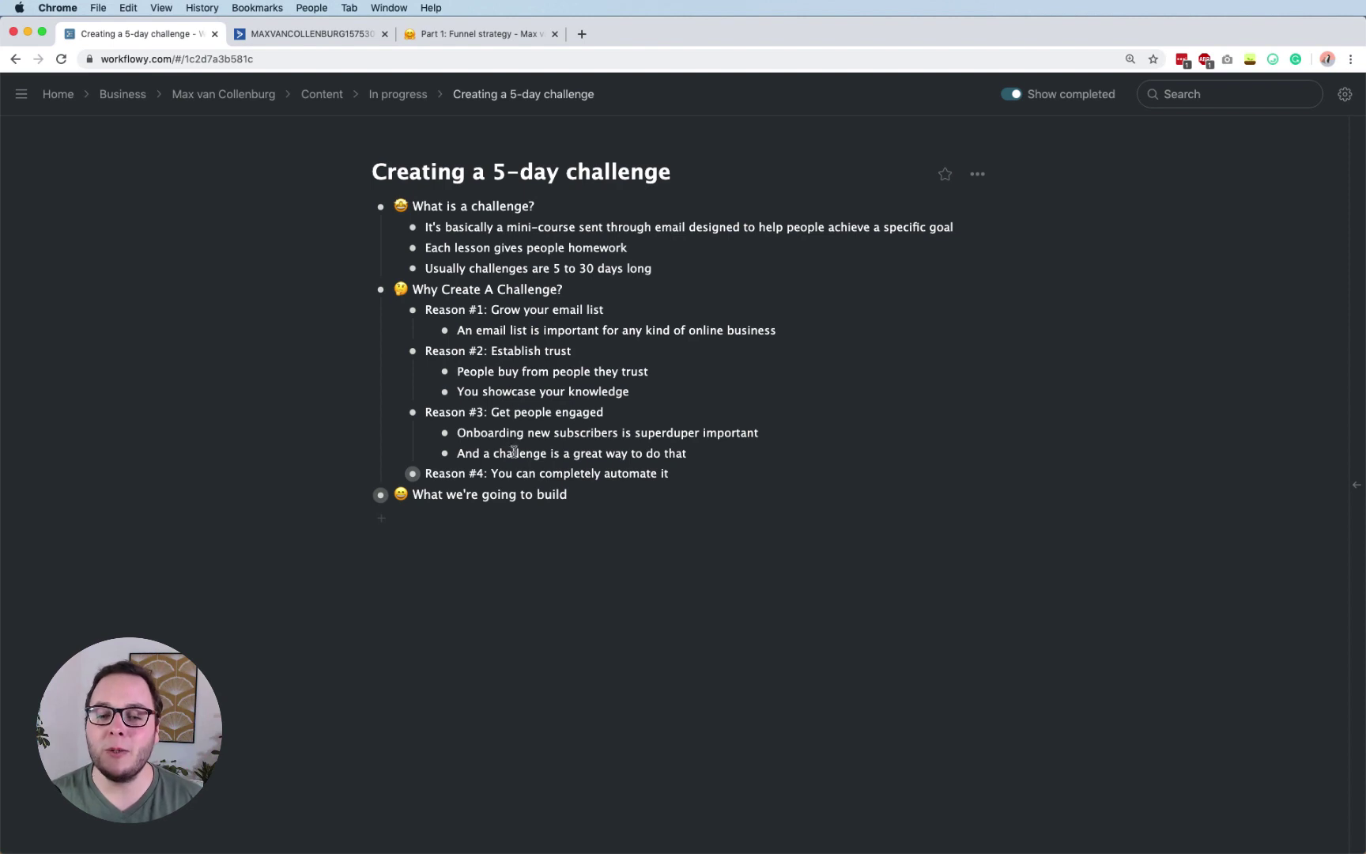
{"action": "triple_click", "coordinate": [521, 474]}
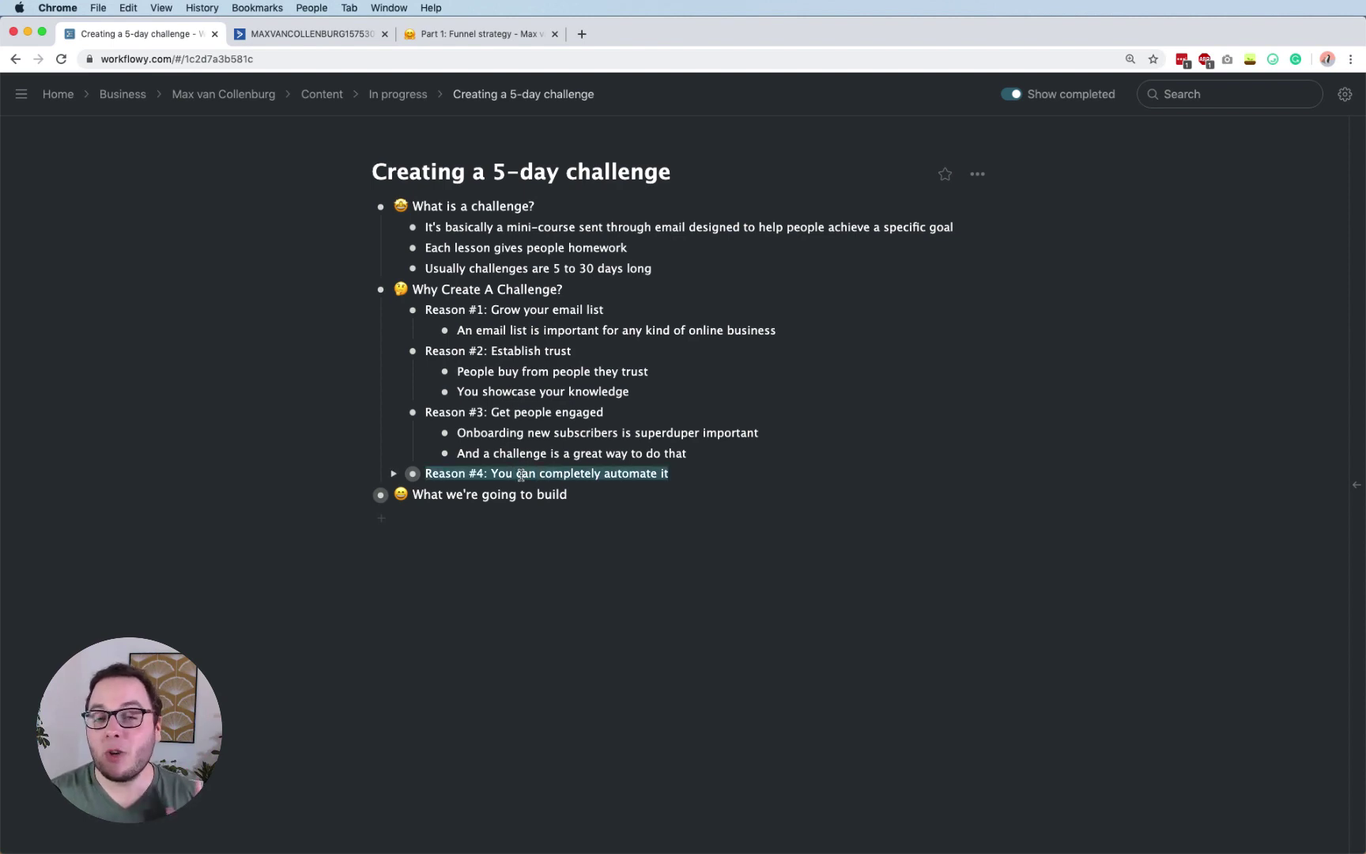
{"action": "left_click", "coordinate": [393, 475]}
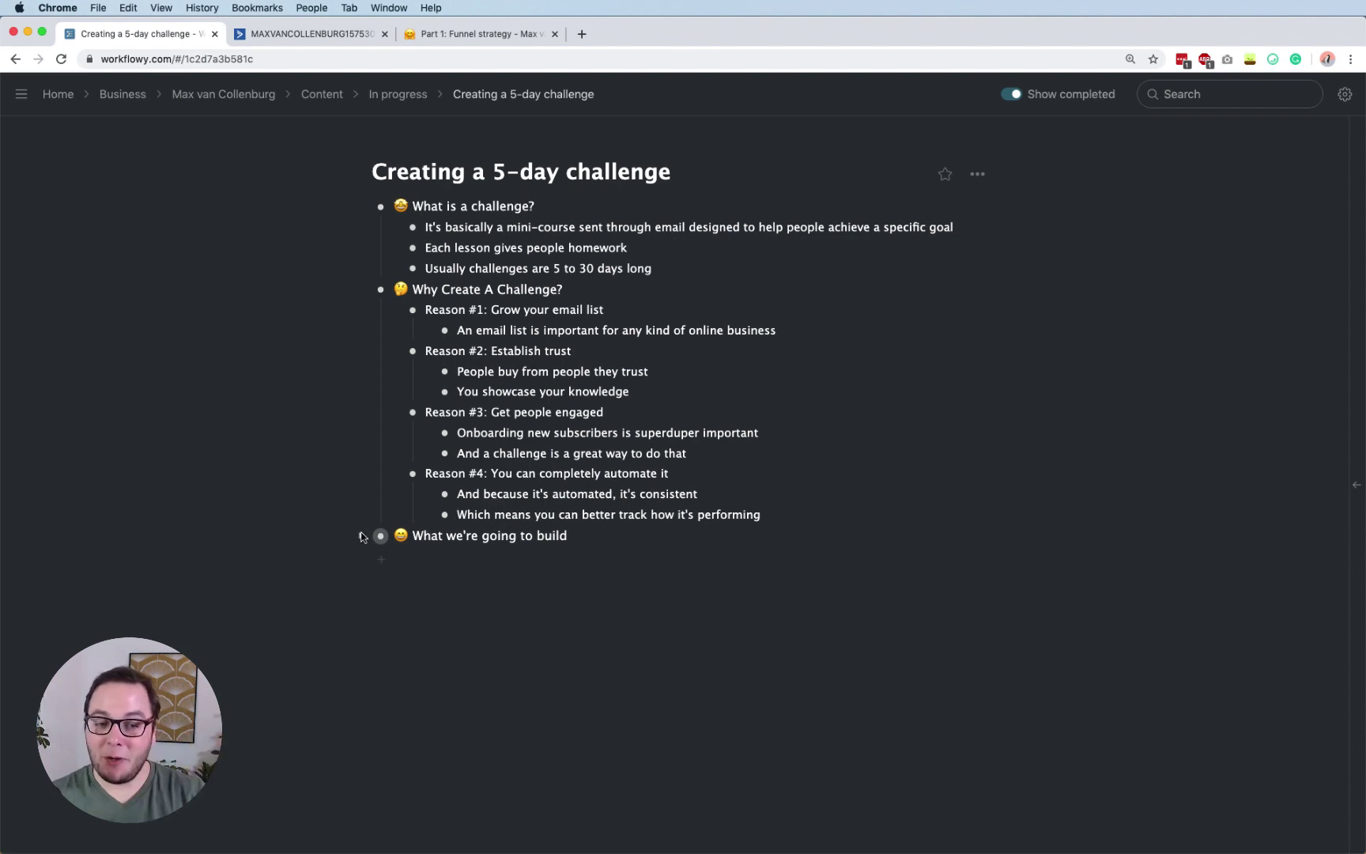
Expand 'A free 5-day challenge' (evergreen or date based) and its Challenge outline.
{"action": "left_click", "coordinate": [360, 536]}
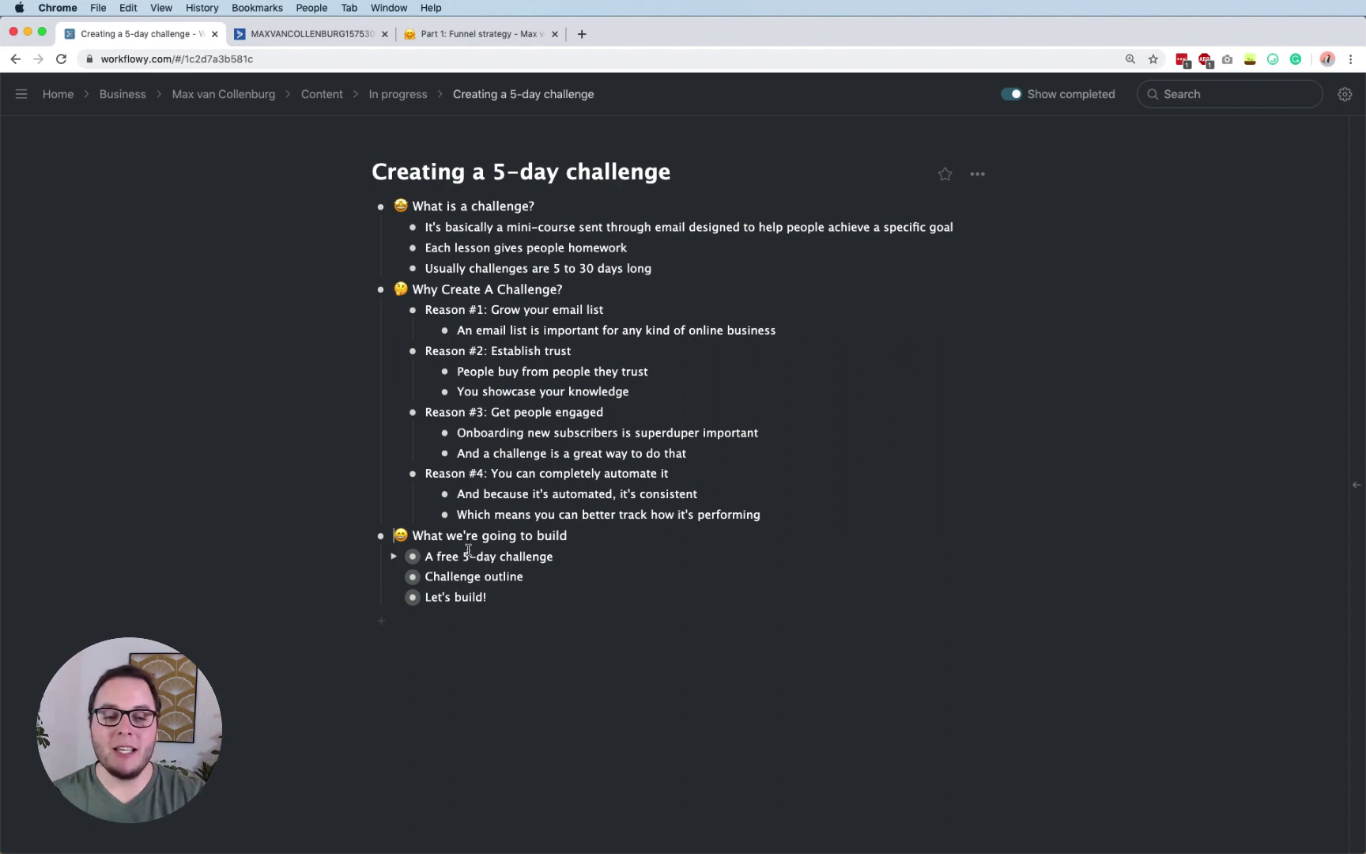
{"action": "left_click", "coordinate": [394, 556]}
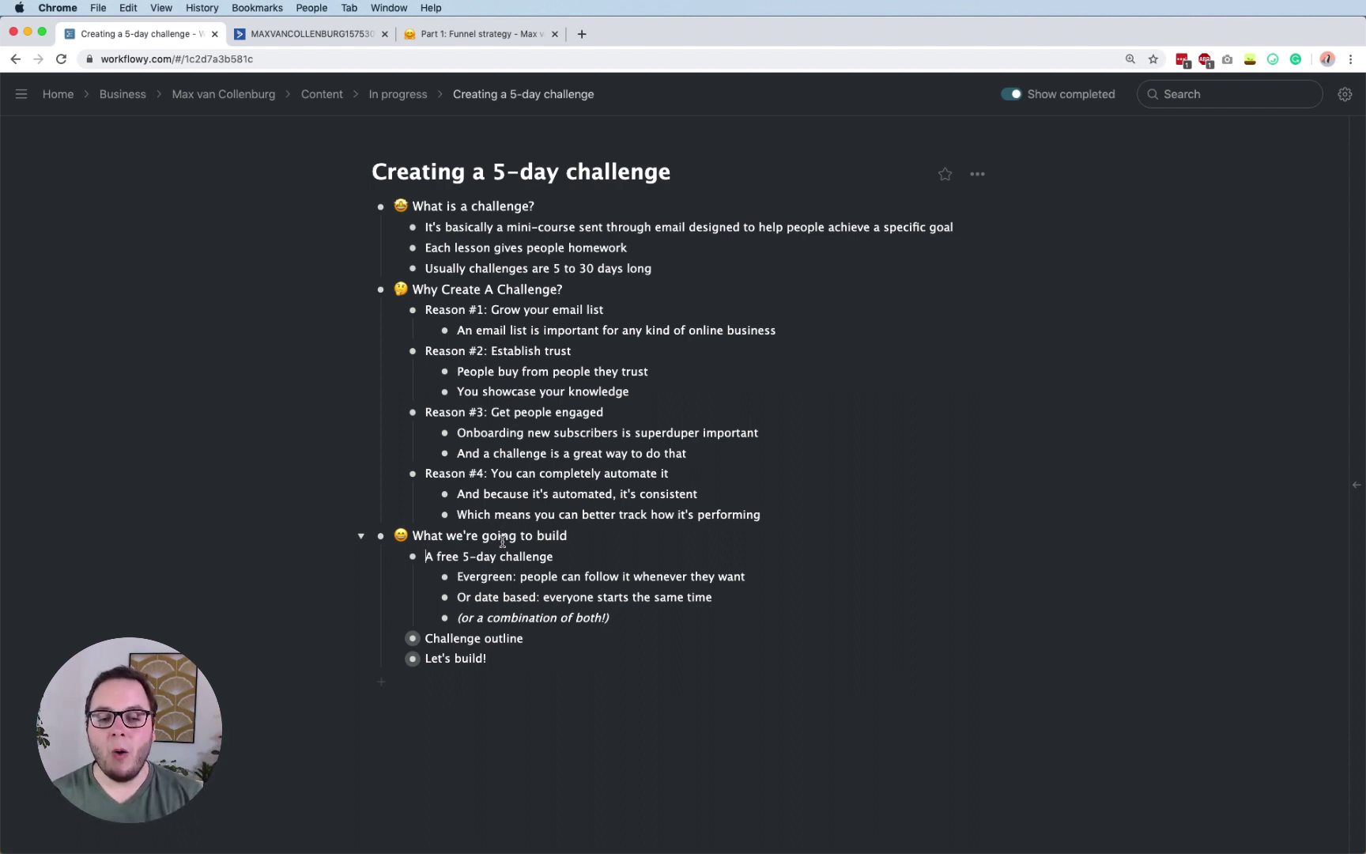
{"action": "left_click_drag", "start_coordinate": [536, 597], "coordinate": [455, 594]}
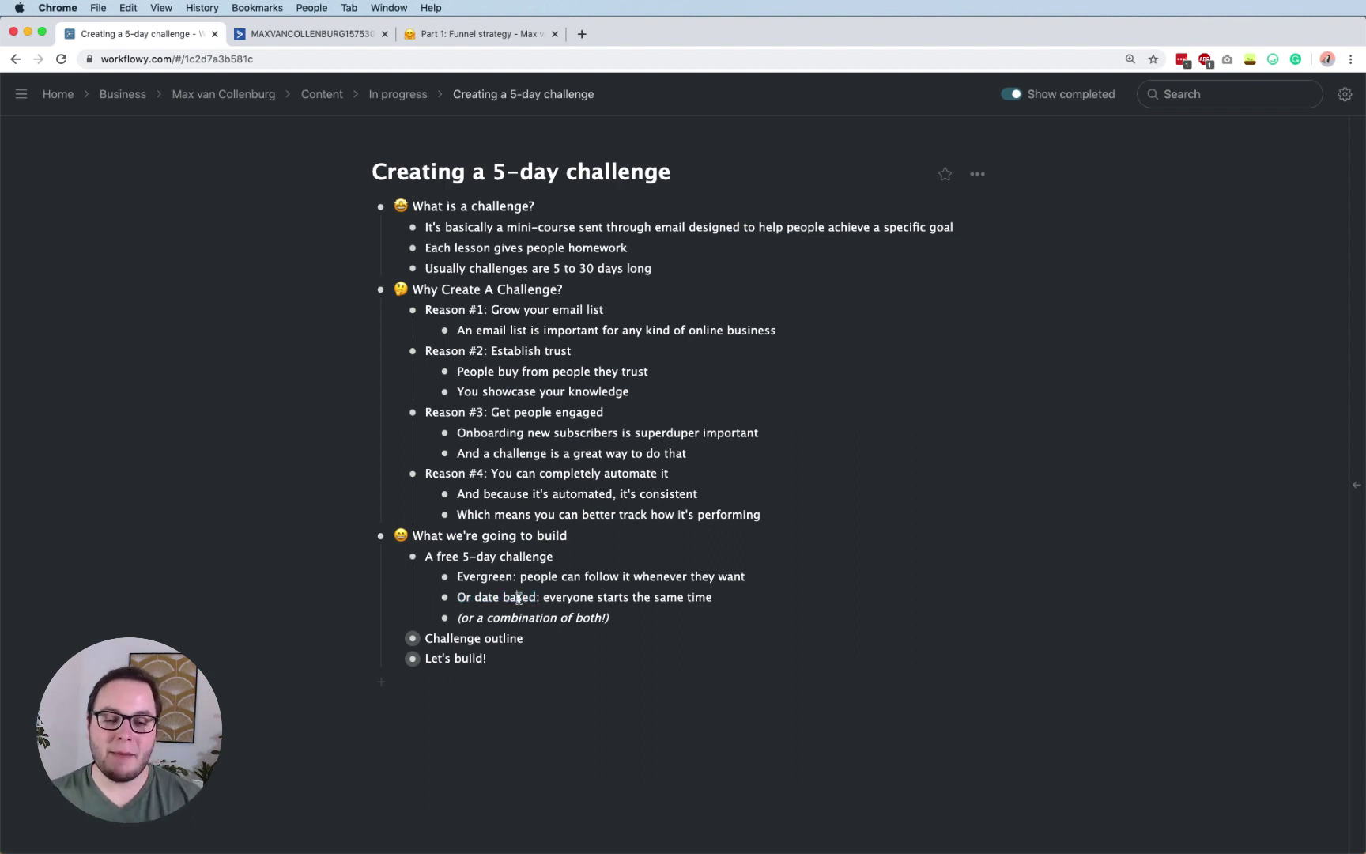
{"action": "left_click_drag", "start_coordinate": [536, 599], "coordinate": [457, 597]}
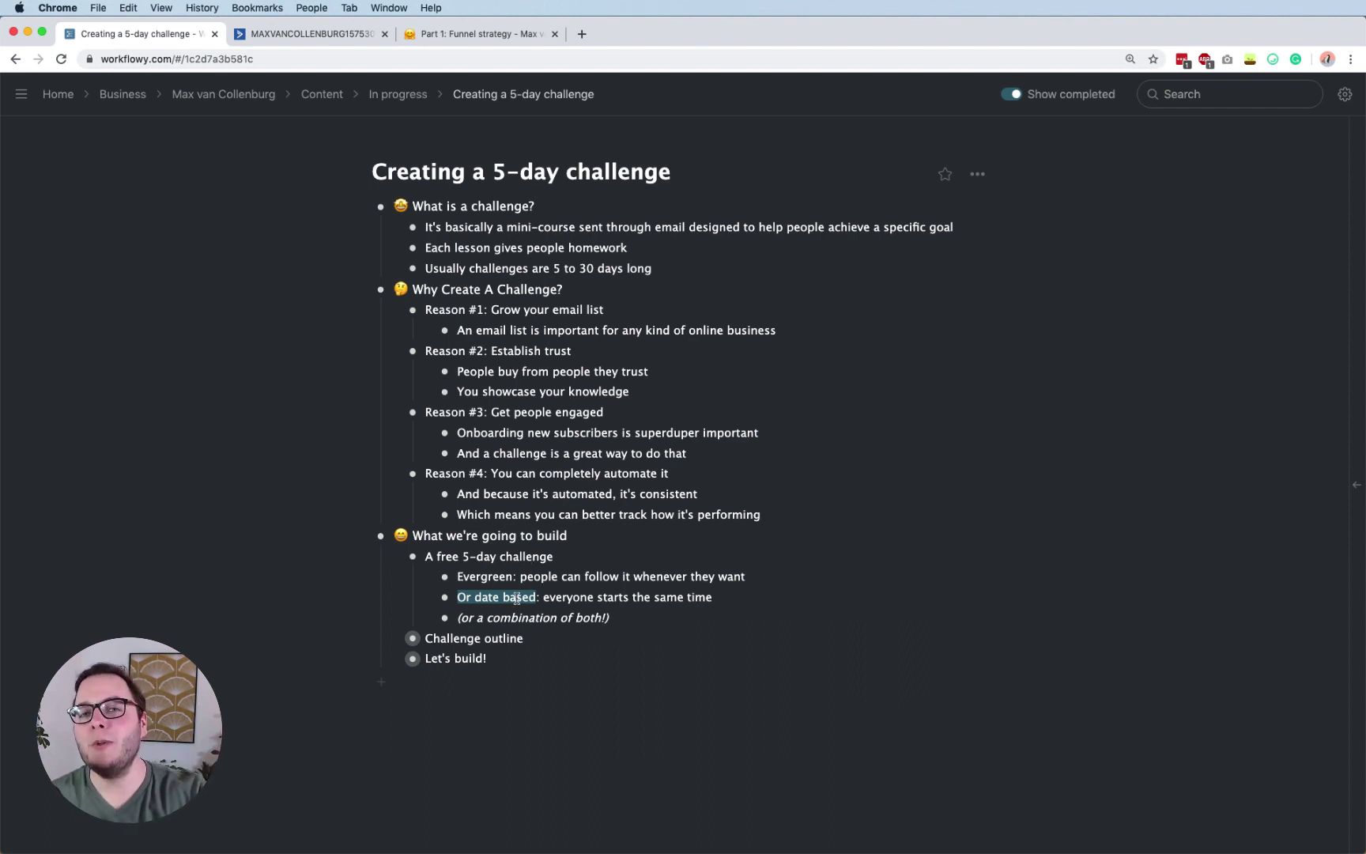
{"action": "left_click_drag", "start_coordinate": [479, 574], "coordinate": [546, 573]}
{"action": "left_click", "coordinate": [545, 572]}
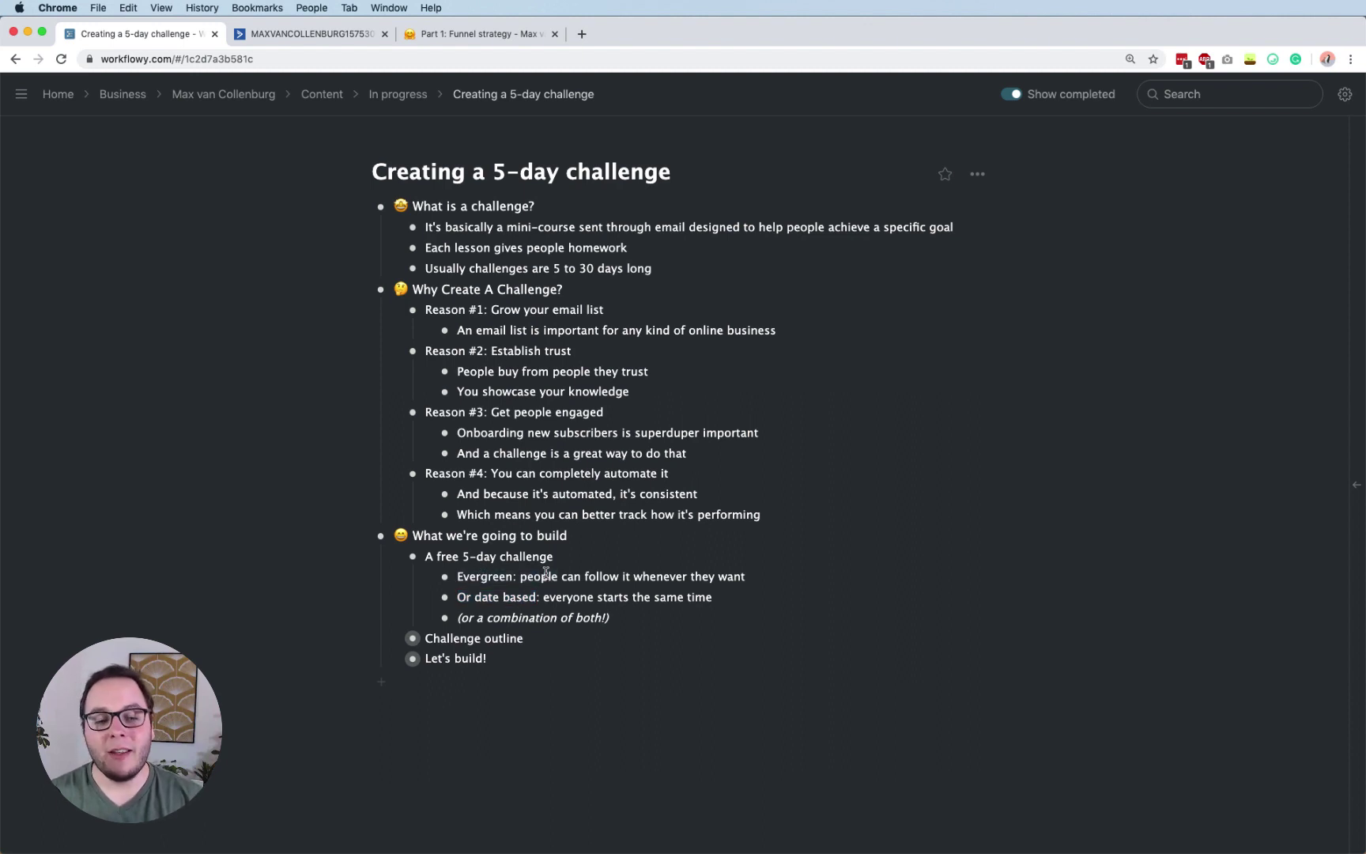
{"action": "left_click", "coordinate": [394, 638]}
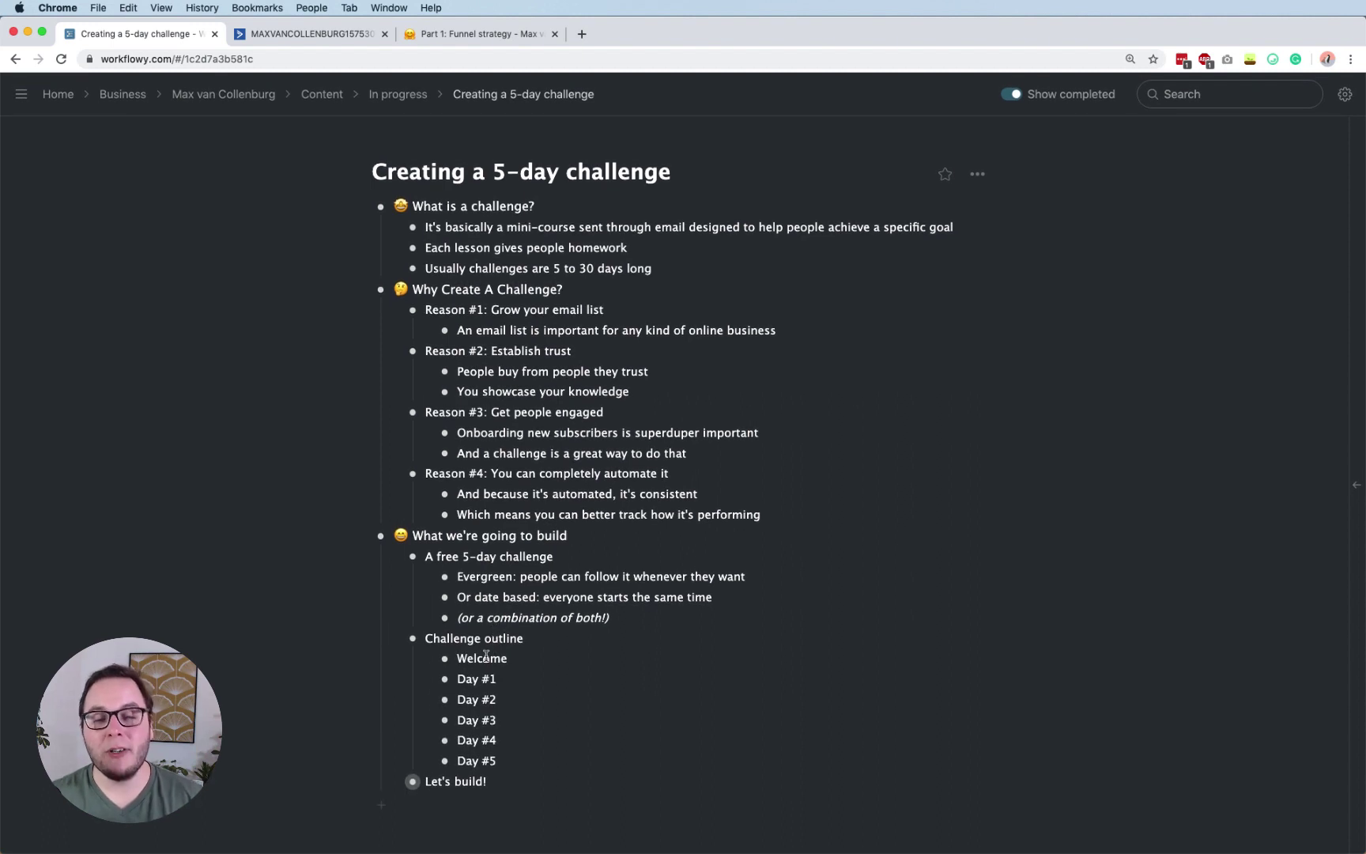
Expand 'Let's build!', 'Tools we're going to use' (ActiveCampaign) and 'The automation'.
{"action": "double_click", "coordinate": [482, 658]}
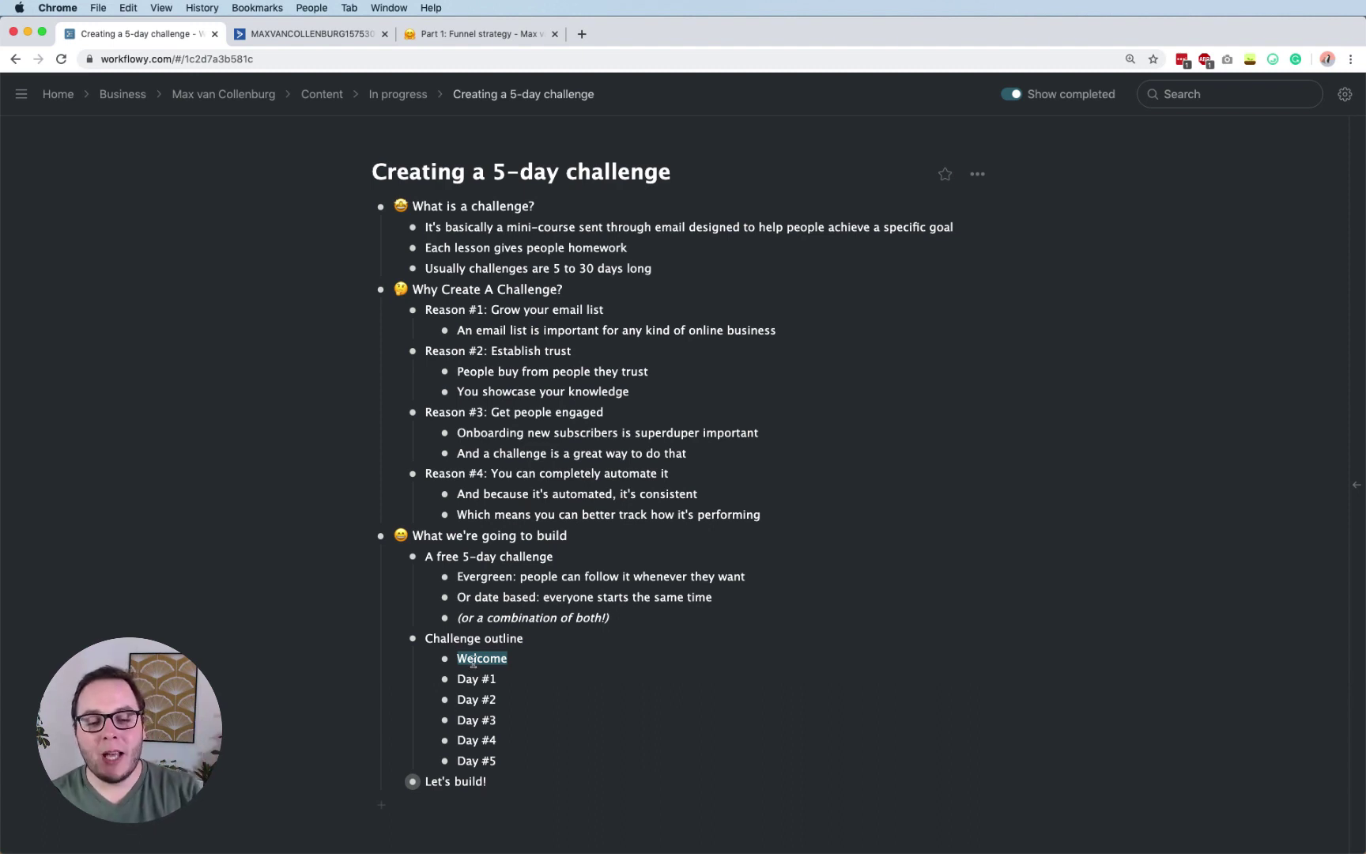
{"action": "left_click", "coordinate": [499, 680]}
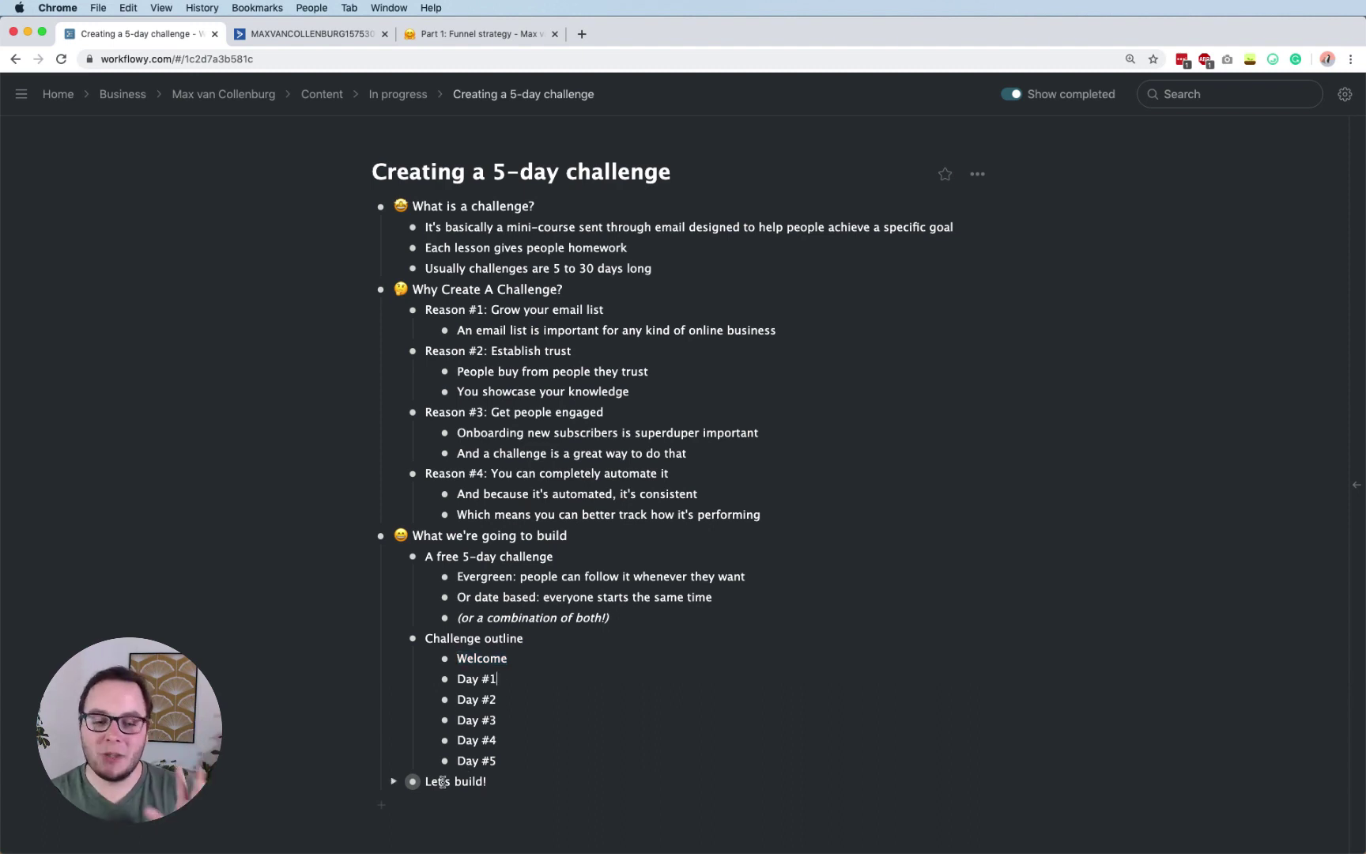
{"action": "left_click", "coordinate": [396, 781]}
{"action": "scroll", "coordinate": [514, 742], "scroll_direction": "down", "scroll_amount": 1}
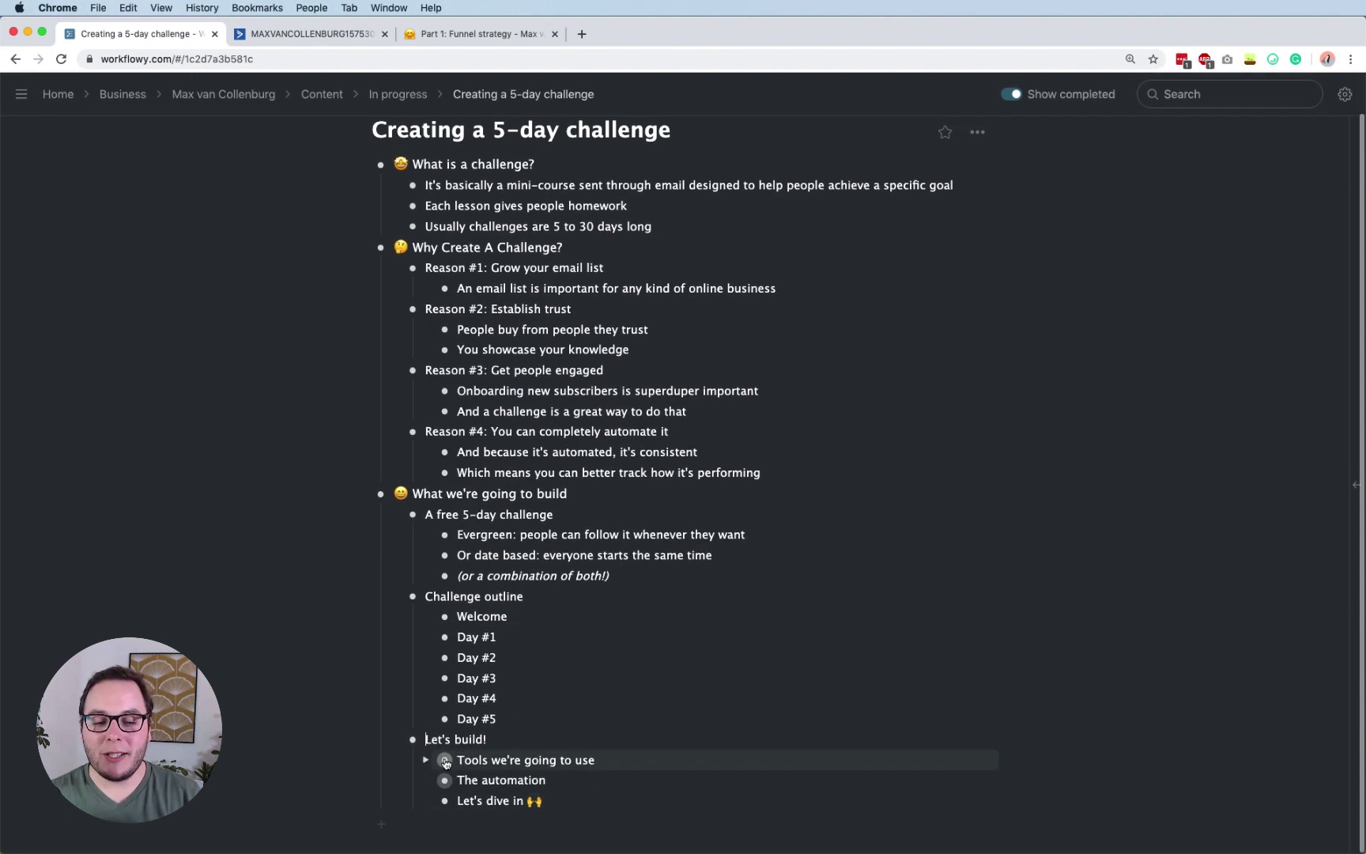
{"action": "left_click", "coordinate": [426, 755]}
{"action": "scroll", "coordinate": [529, 724], "scroll_direction": "down", "scroll_amount": 1}
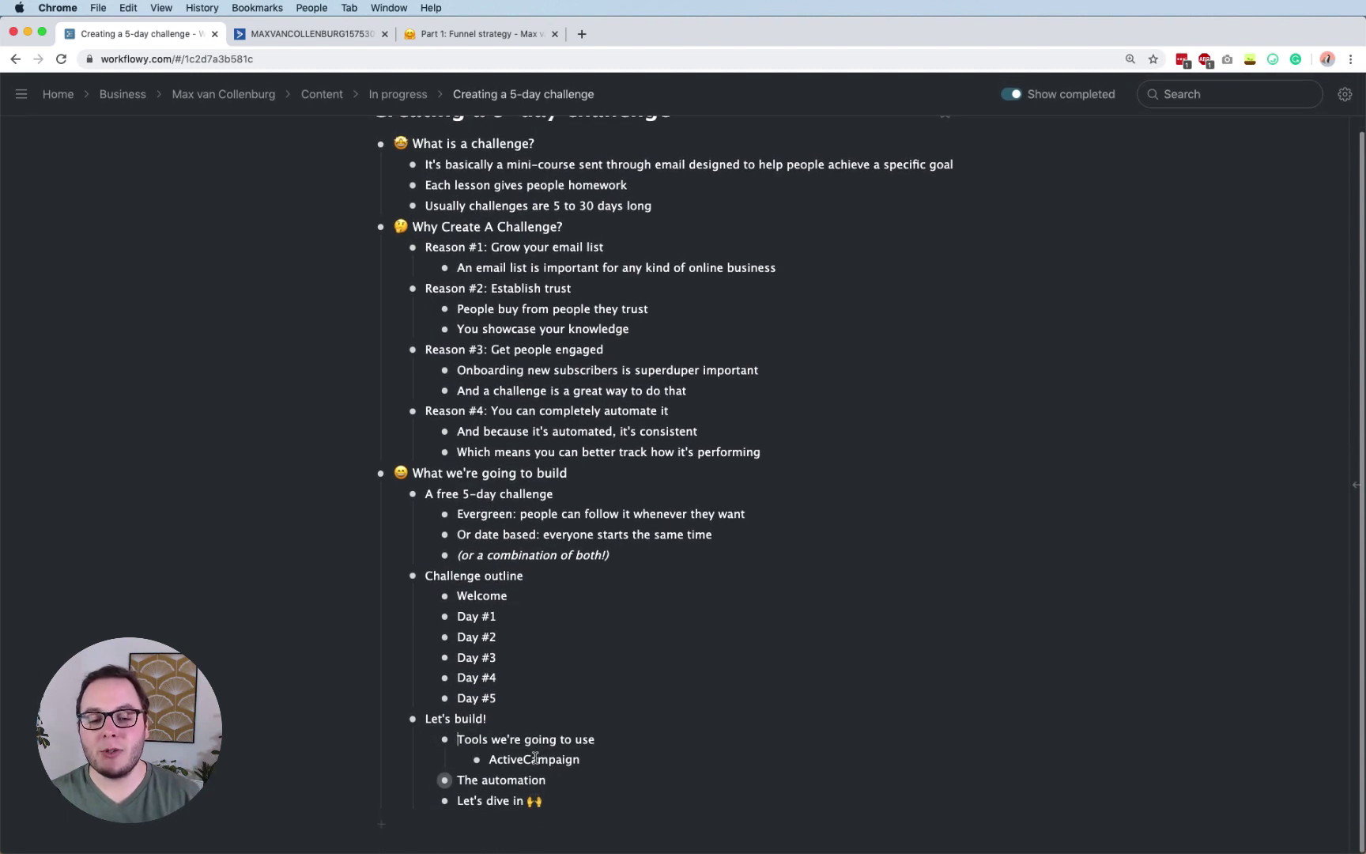
{"action": "double_click", "coordinate": [534, 758]}
{"action": "left_click", "coordinate": [425, 780]}
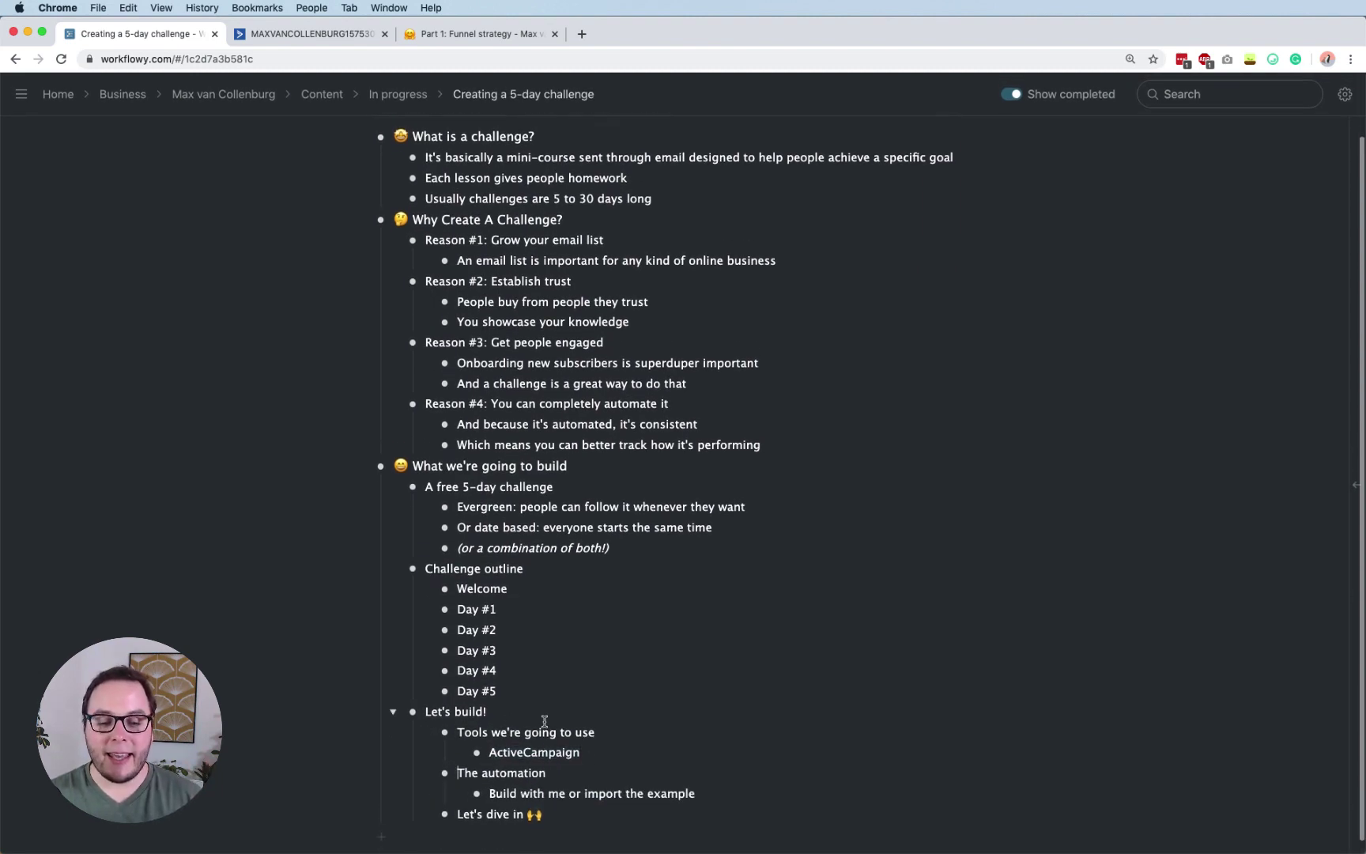
{"action": "scroll", "coordinate": [544, 721], "scroll_direction": "down", "scroll_amount": 1}
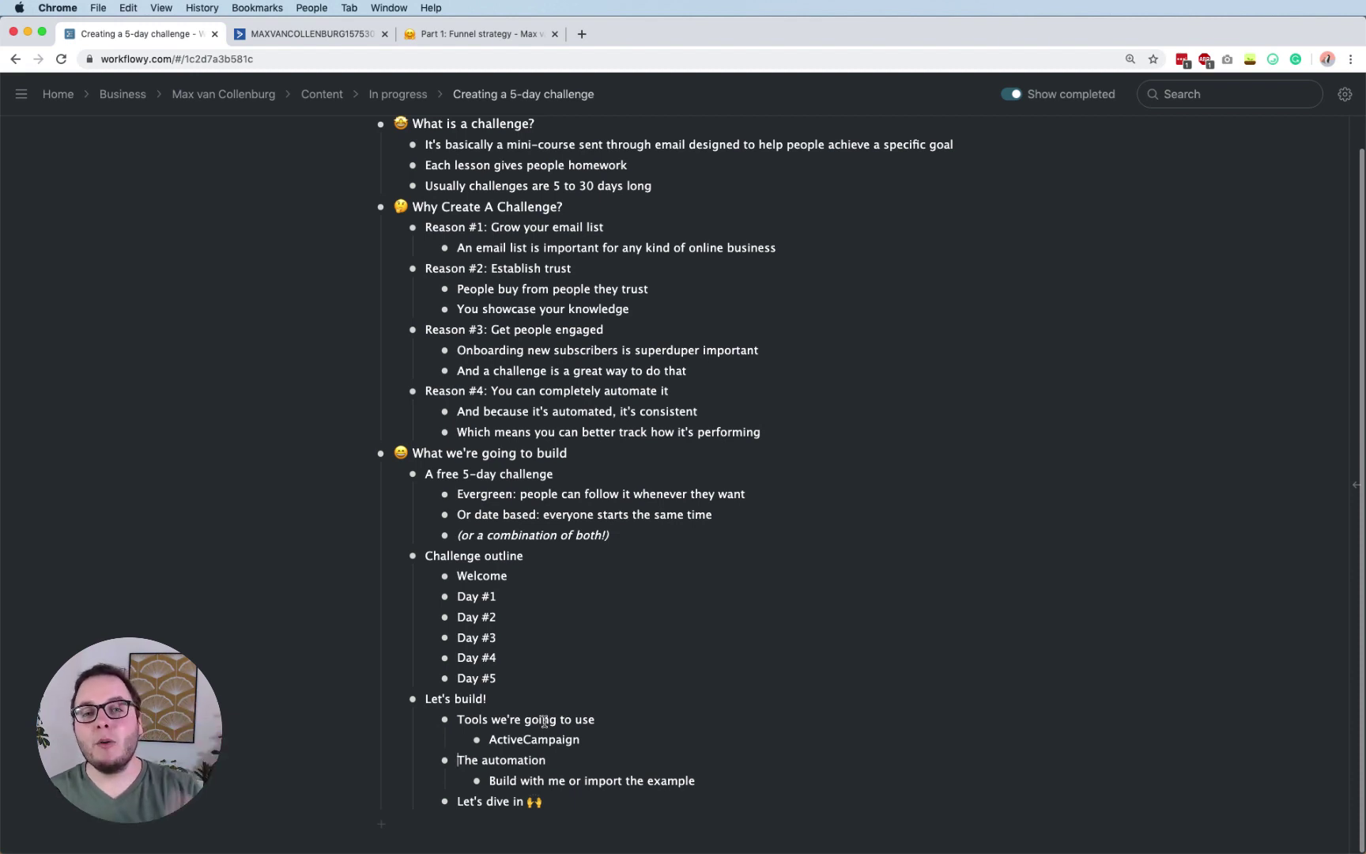
Switch to ActiveCampaign's 5-Day Challenge automation and review its Welcome and Day #1–#5 emails.
{"action": "left_click", "coordinate": [337, 36]}
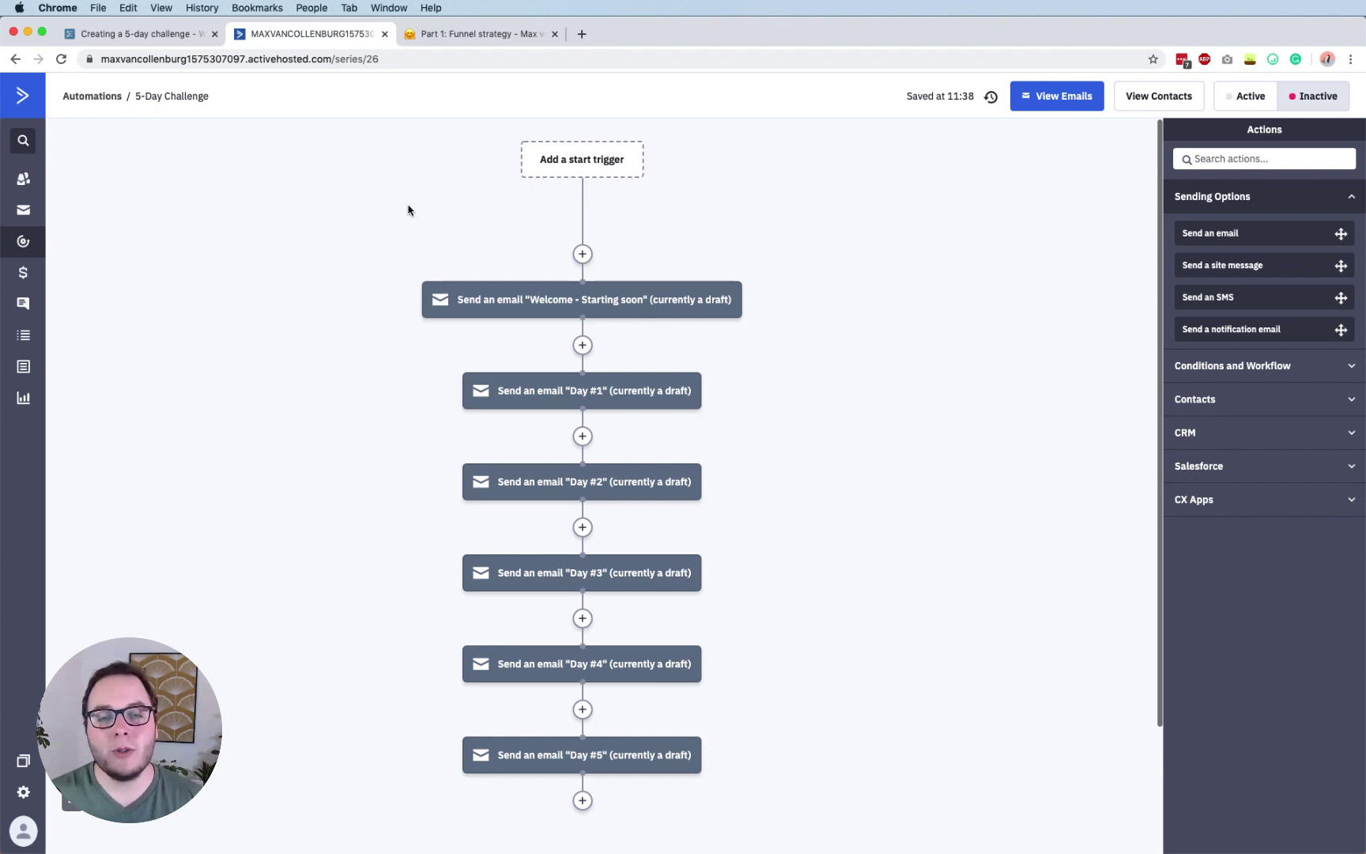
{"action": "mouse_move", "coordinate": [577, 761]}
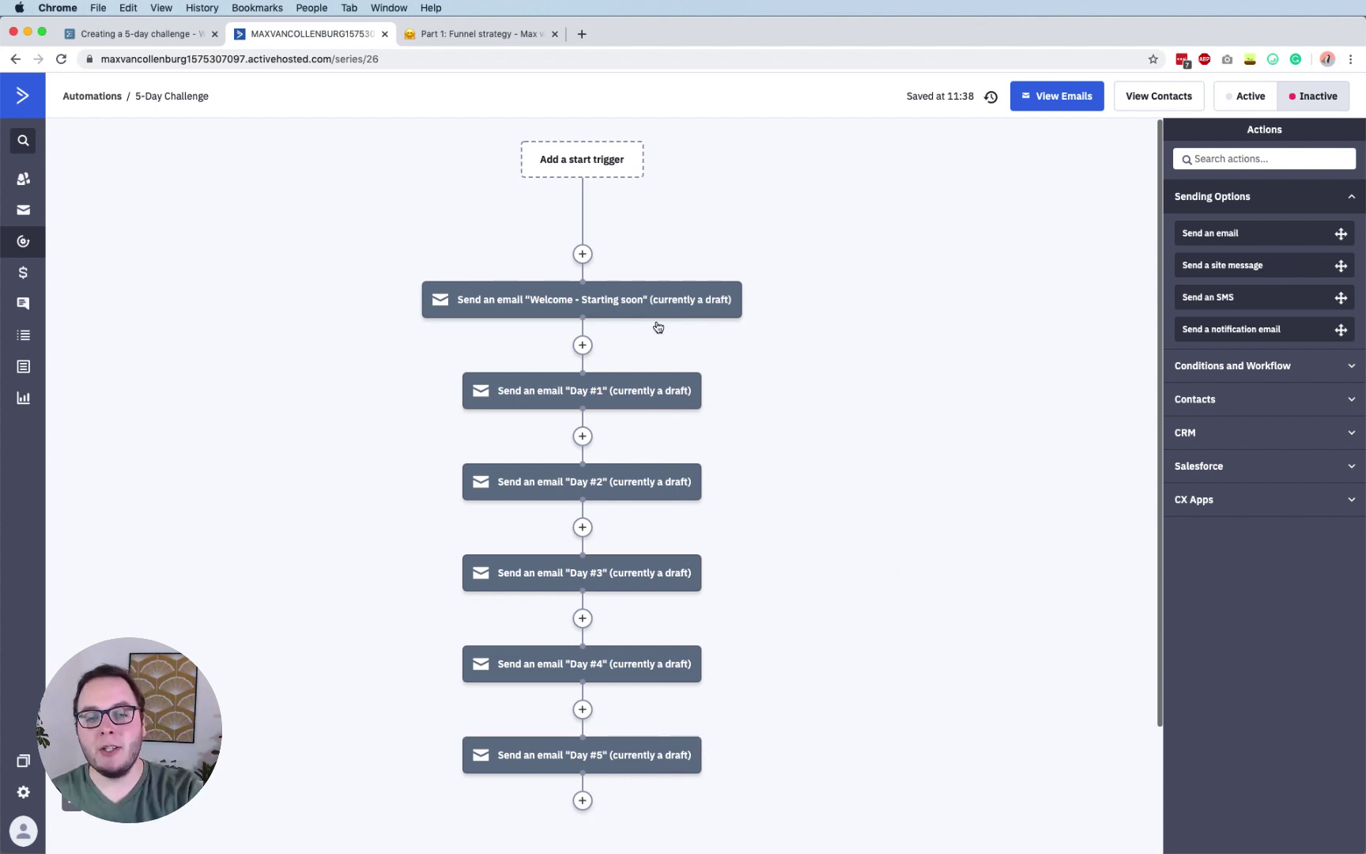
{"action": "mouse_move", "coordinate": [581, 310]}
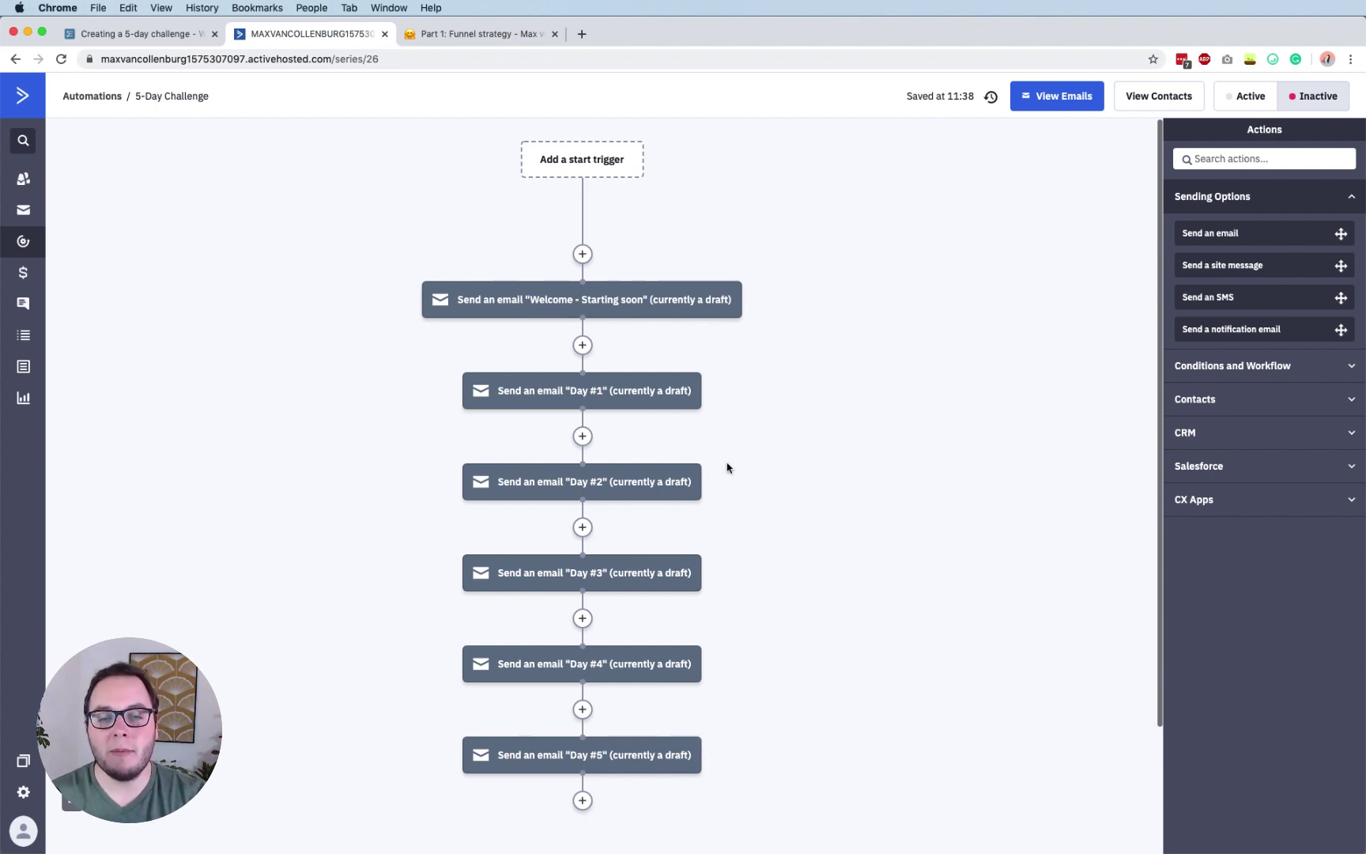
{"action": "mouse_move", "coordinate": [550, 583]}
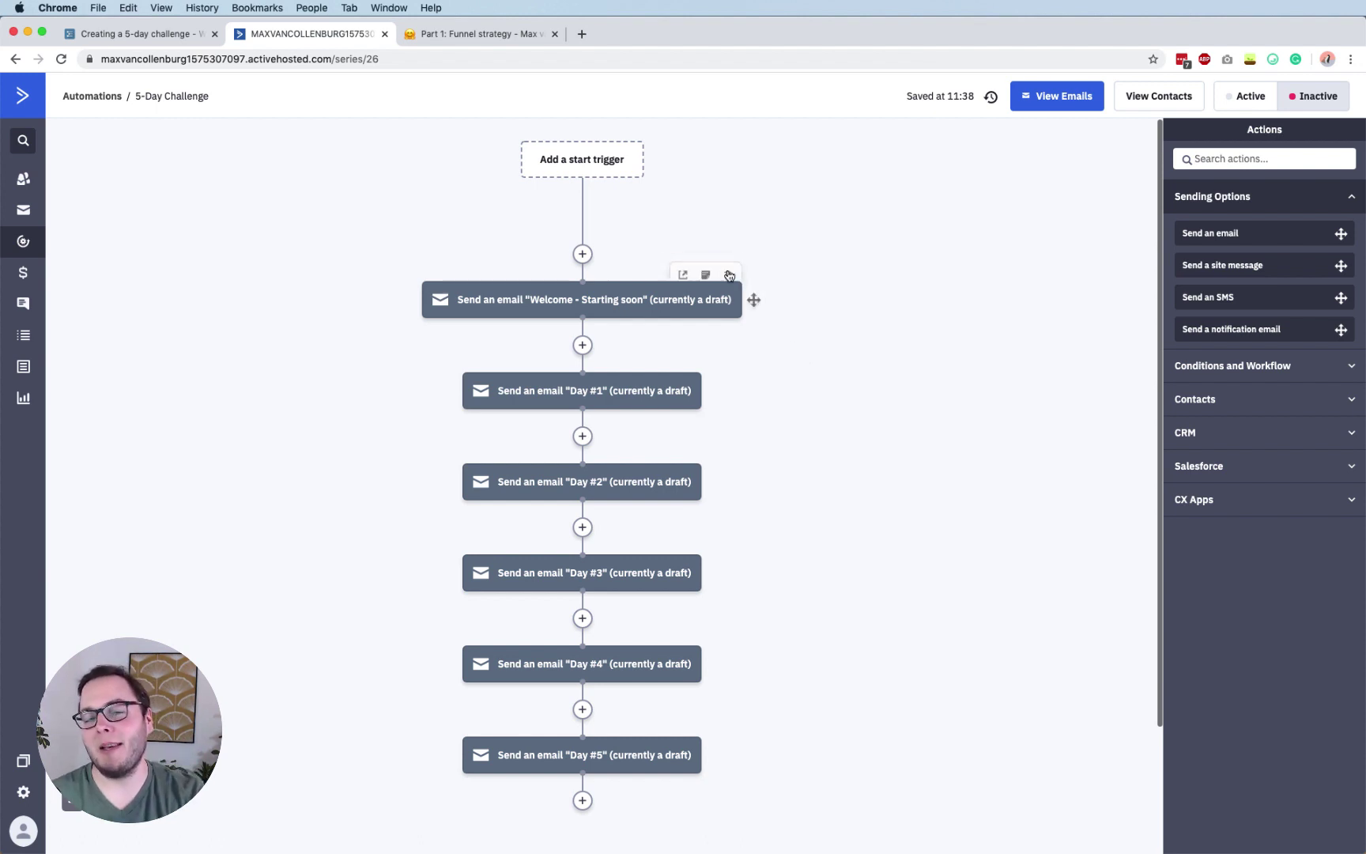
Add a 'Tag is added' start trigger for tag [Event] Sign up: challenge, running Once.
{"action": "left_click", "coordinate": [603, 167]}
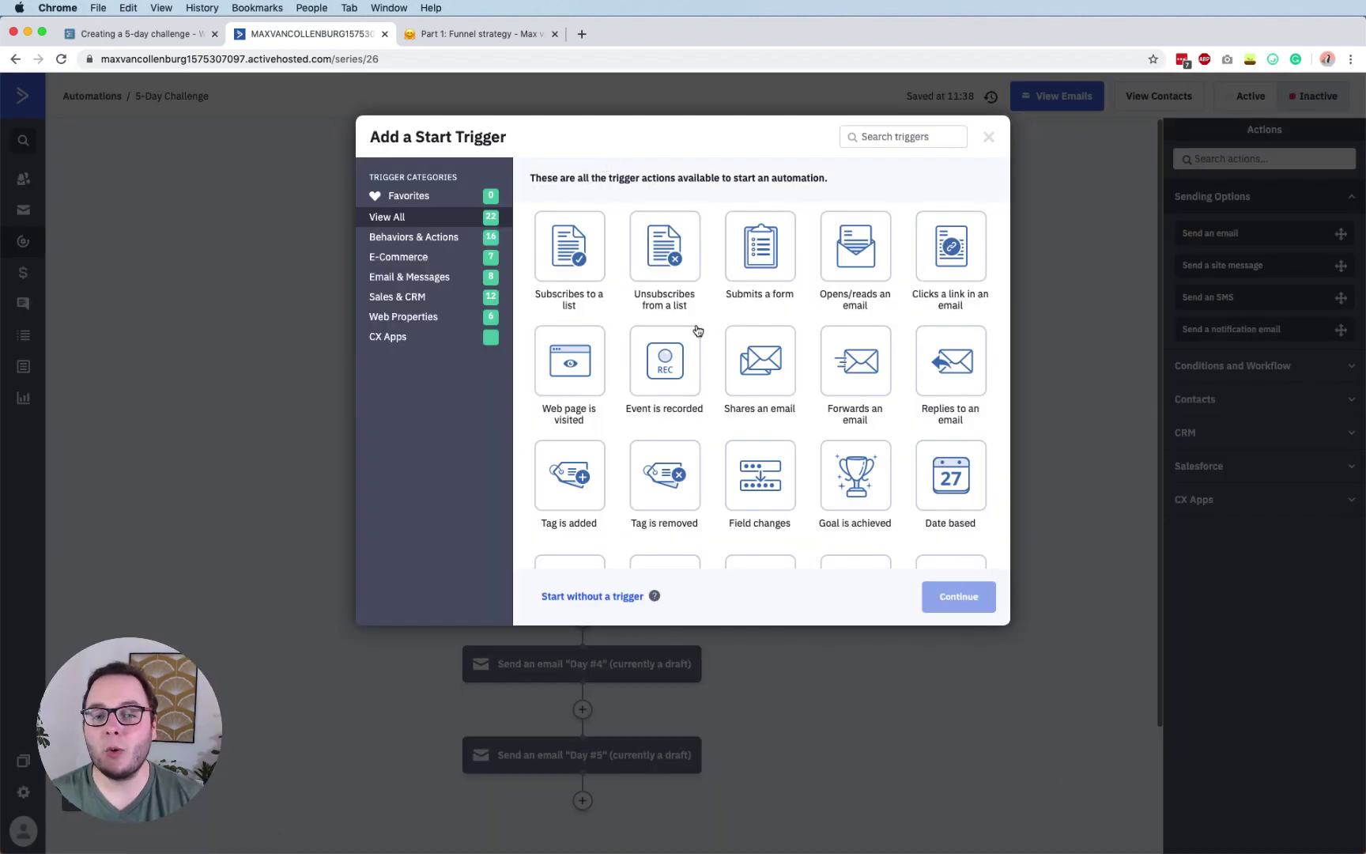
{"action": "left_click", "coordinate": [601, 443]}
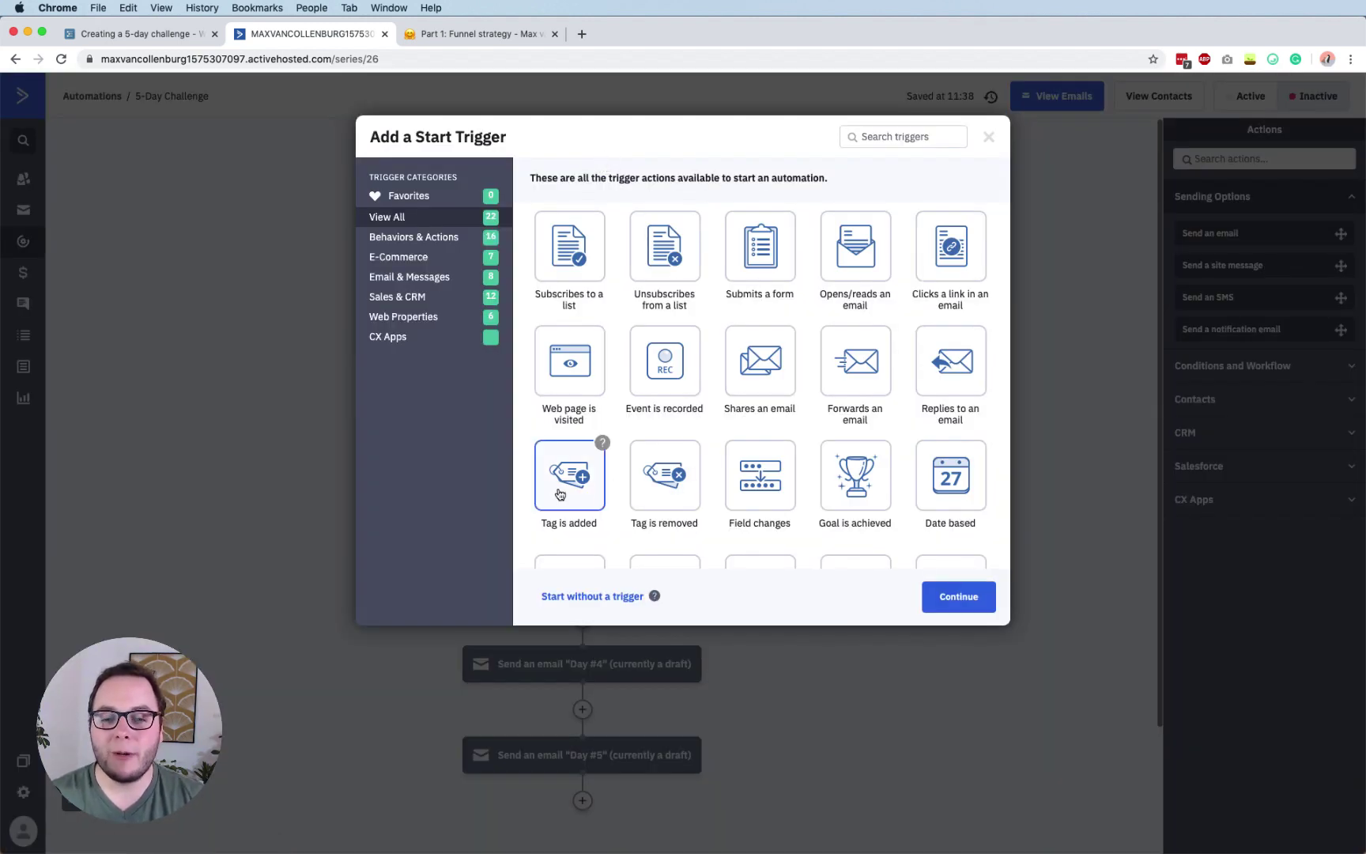
{"action": "left_click", "coordinate": [952, 598]}
{"action": "left_click", "coordinate": [454, 190]}
{"action": "type", "text": "["}
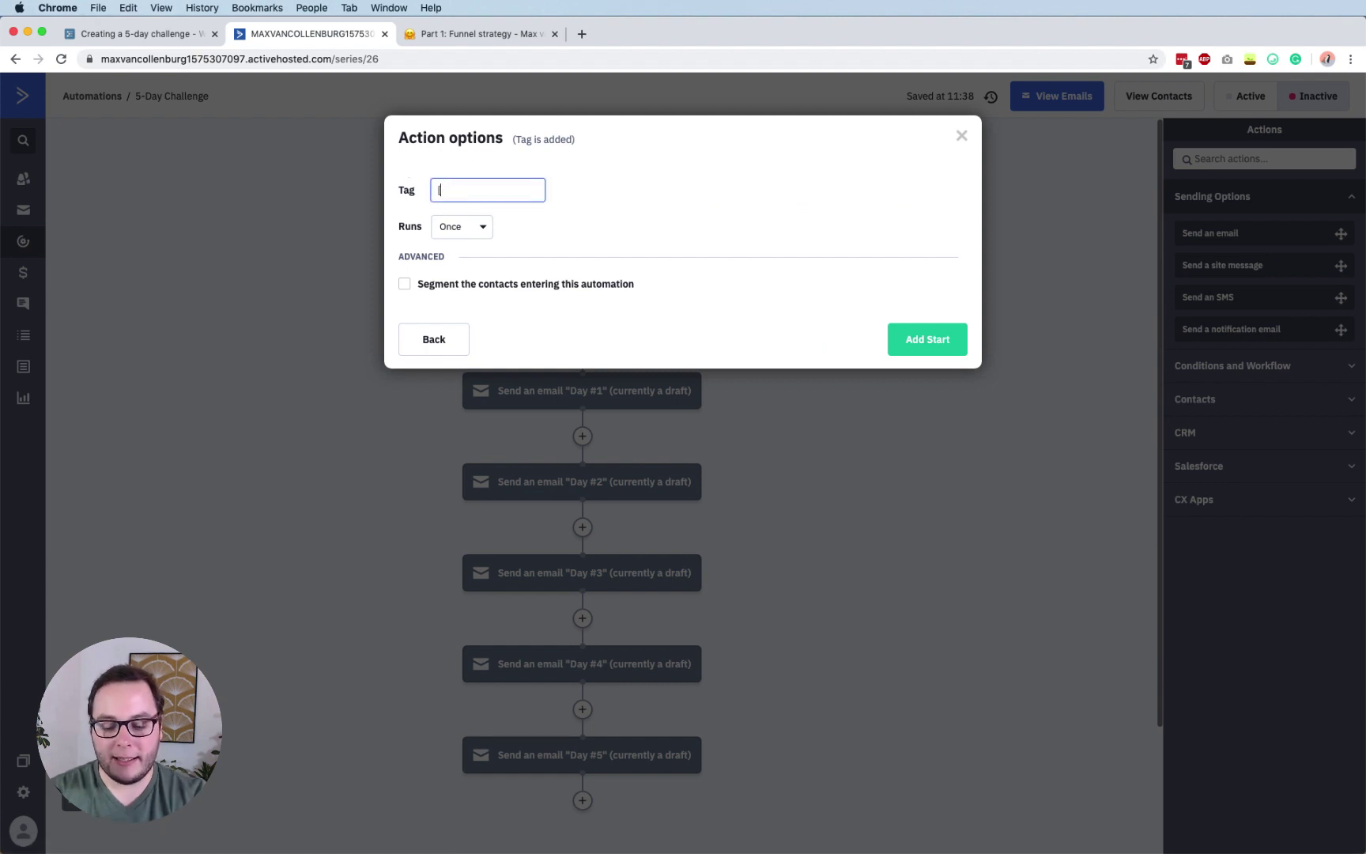
{"action": "type", "text": "Event]"}
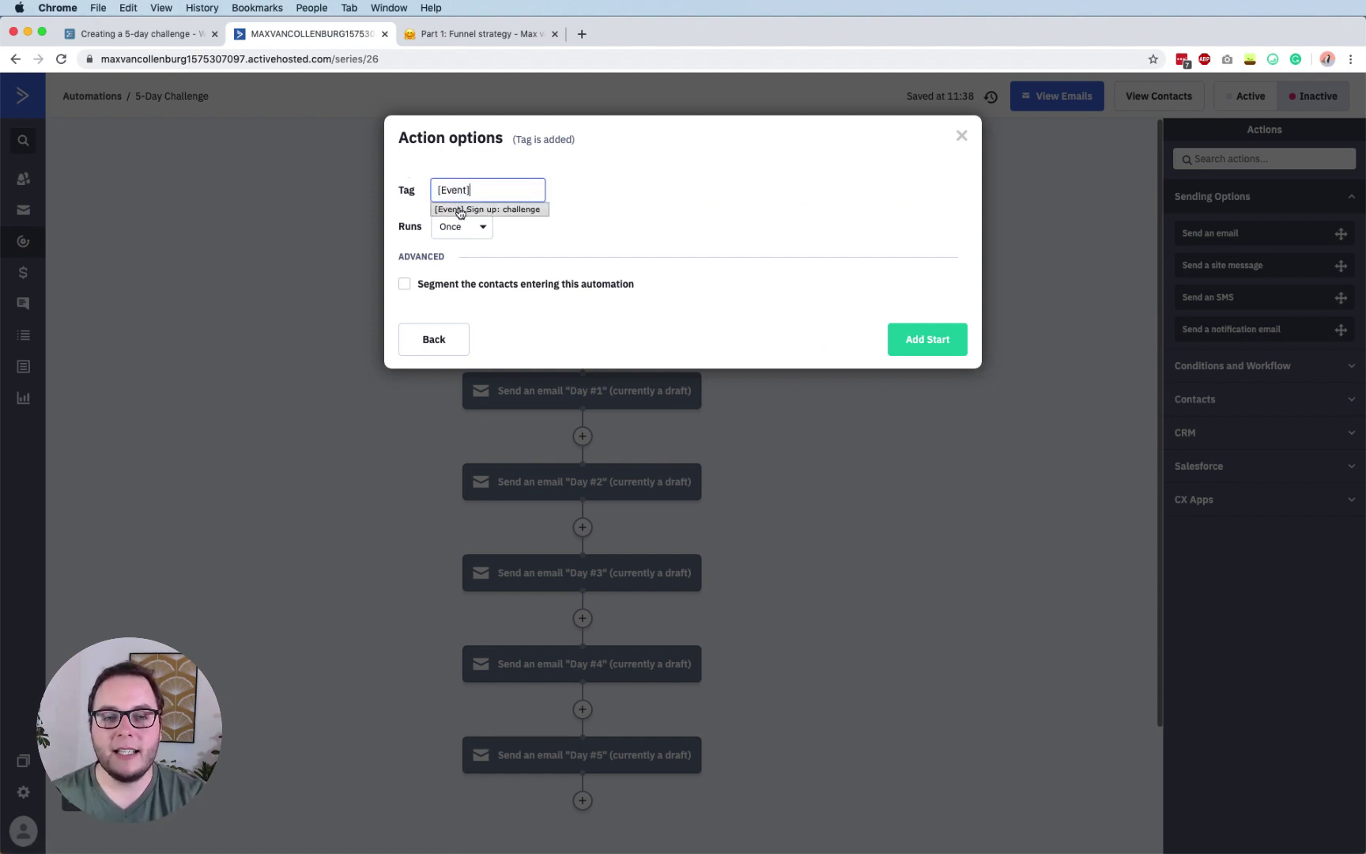
{"action": "left_click", "coordinate": [459, 210]}
{"action": "left_click_drag", "start_coordinate": [510, 190], "coordinate": [618, 193]}
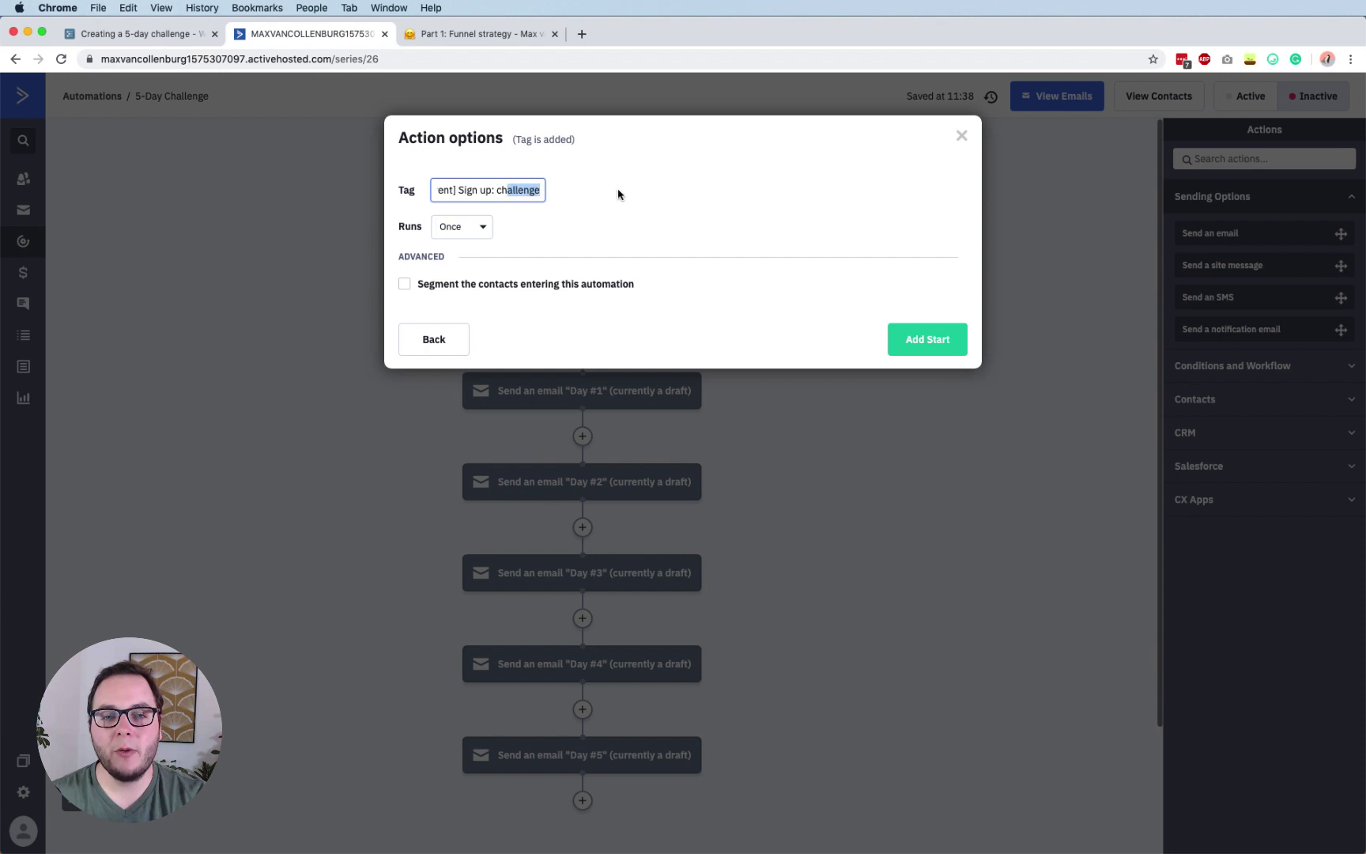
{"action": "left_click", "coordinate": [668, 186]}
{"action": "left_click_drag", "start_coordinate": [498, 190], "coordinate": [640, 189]}
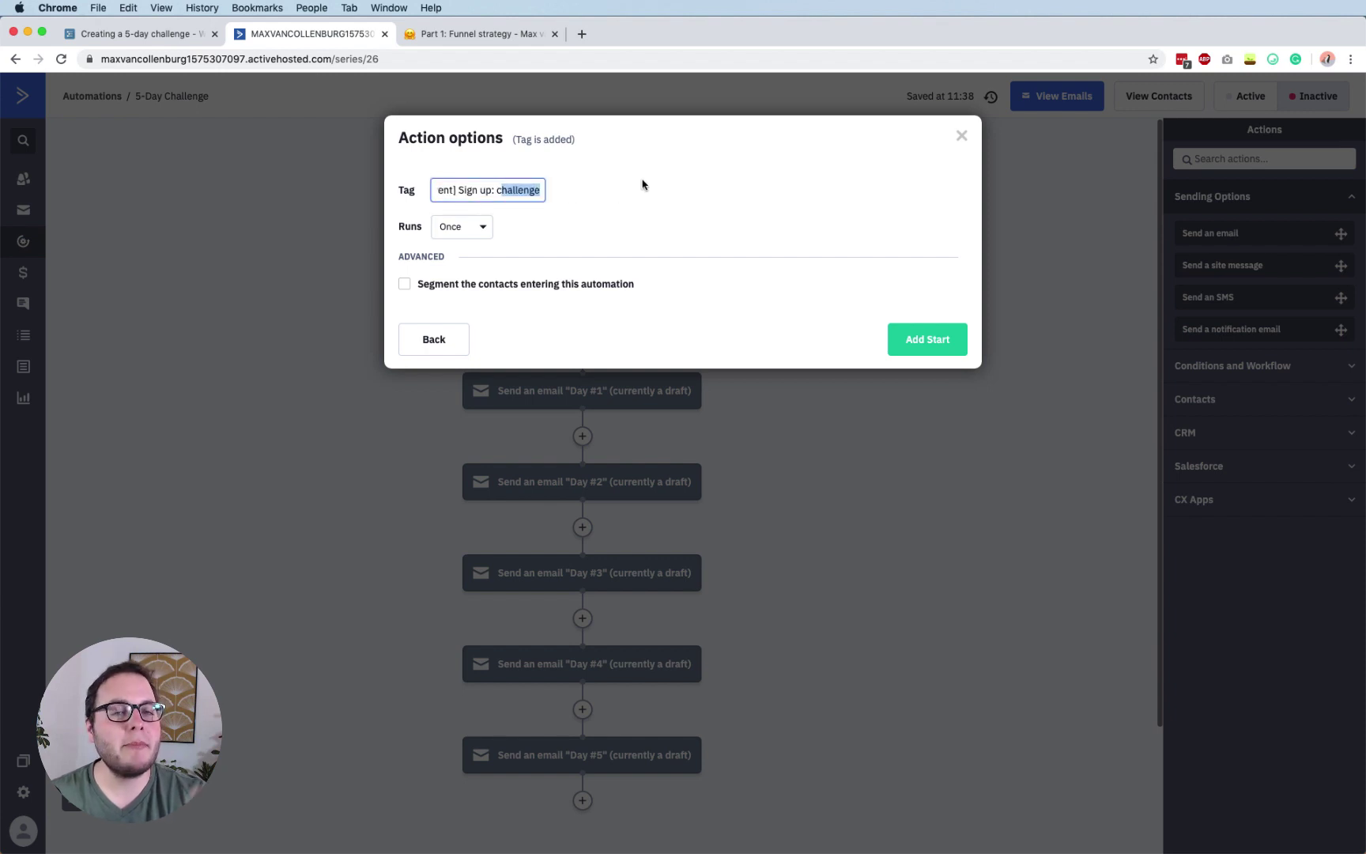
{"action": "left_click", "coordinate": [642, 185]}
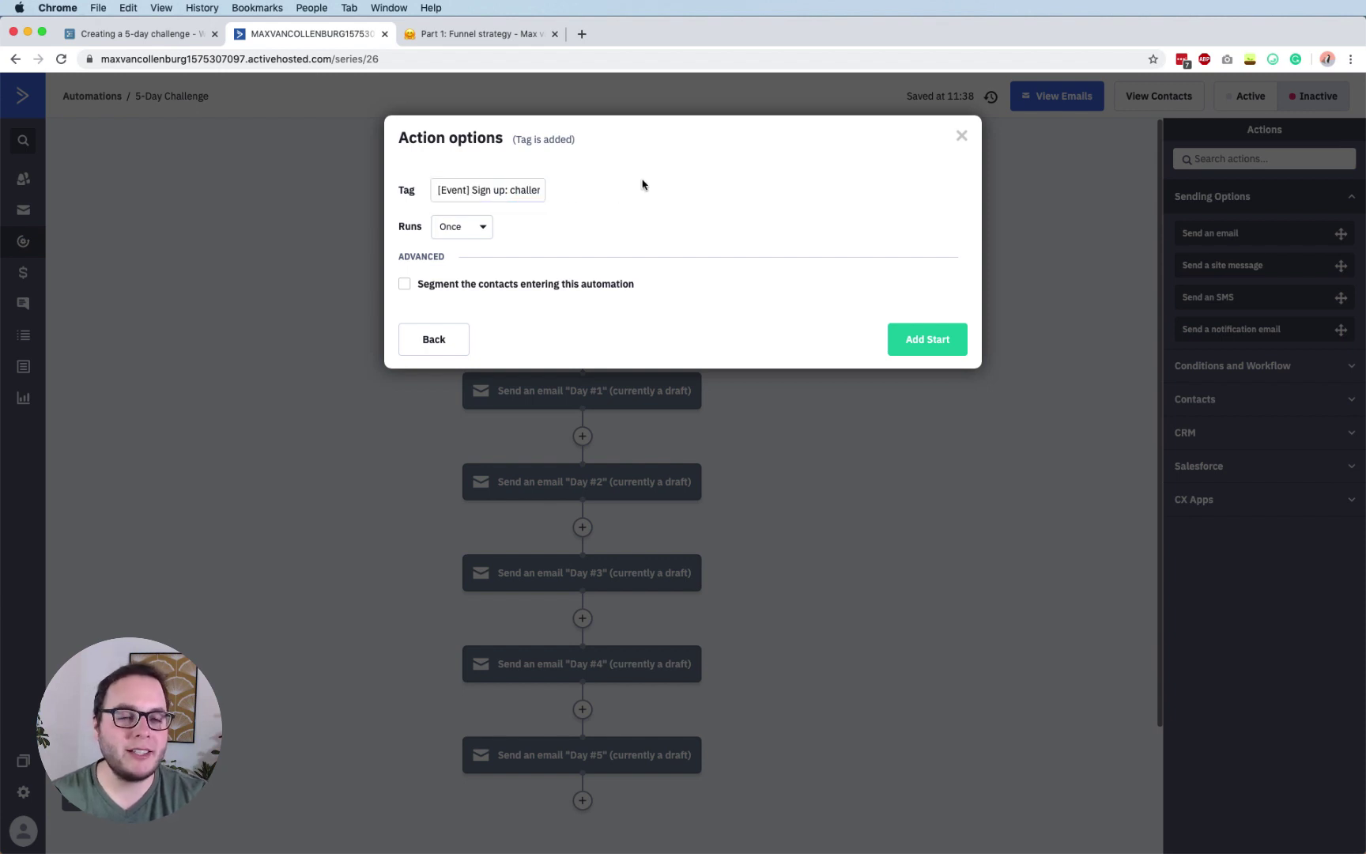
{"action": "left_click", "coordinate": [935, 348]}
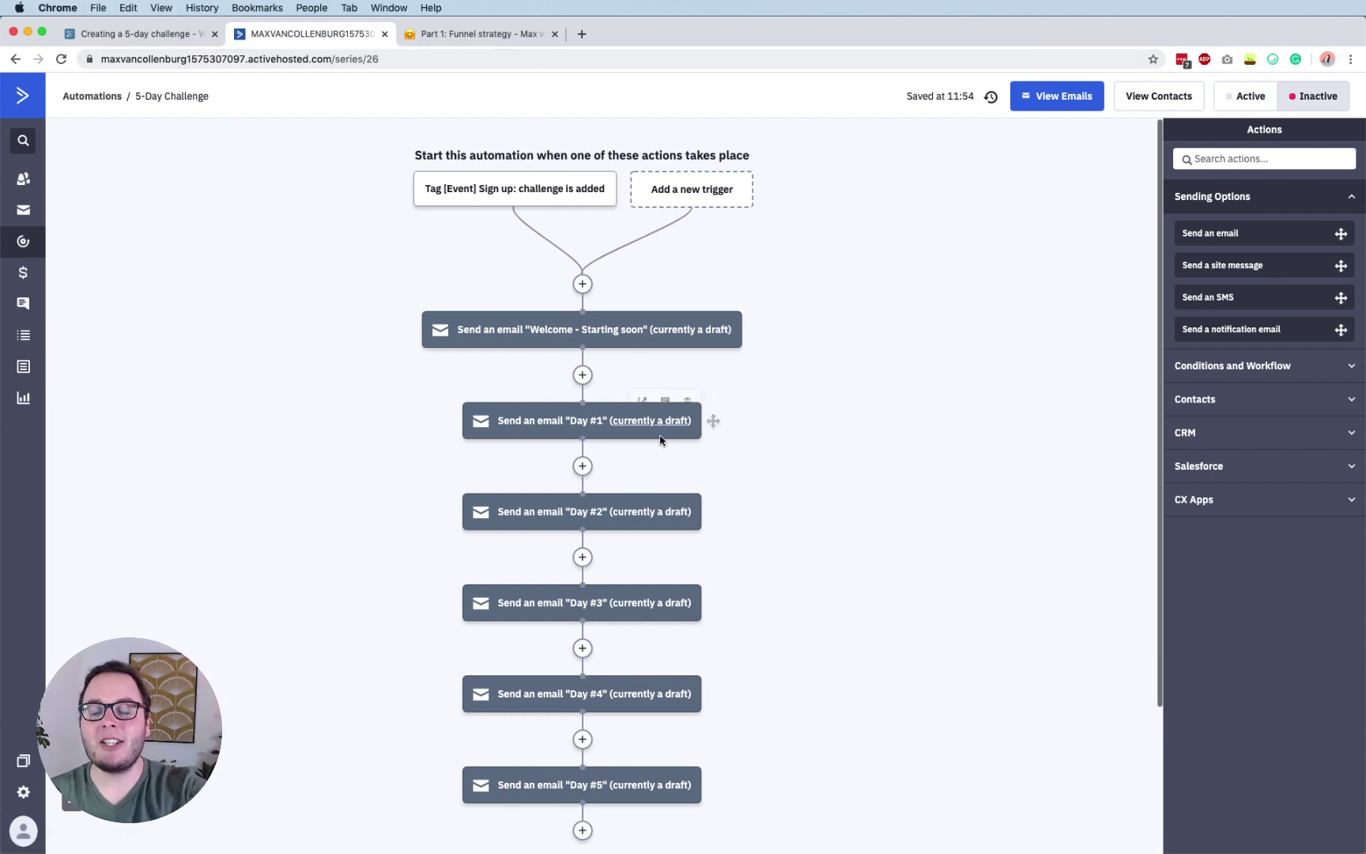
{"action": "scroll", "coordinate": [856, 229], "scroll_direction": "down", "scroll_amount": 1}
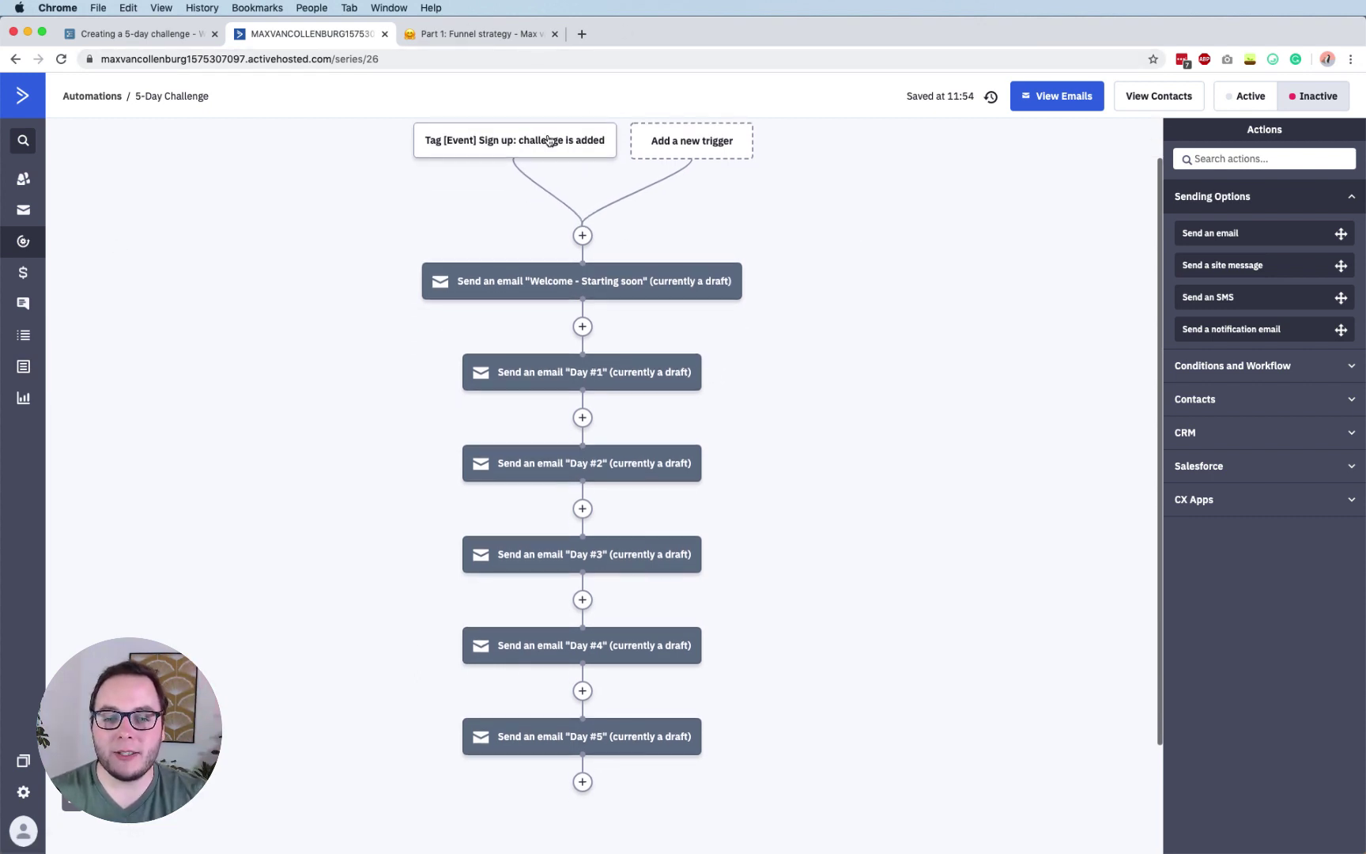
{"action": "scroll", "coordinate": [1016, 572], "scroll_direction": "up", "scroll_amount": 1}
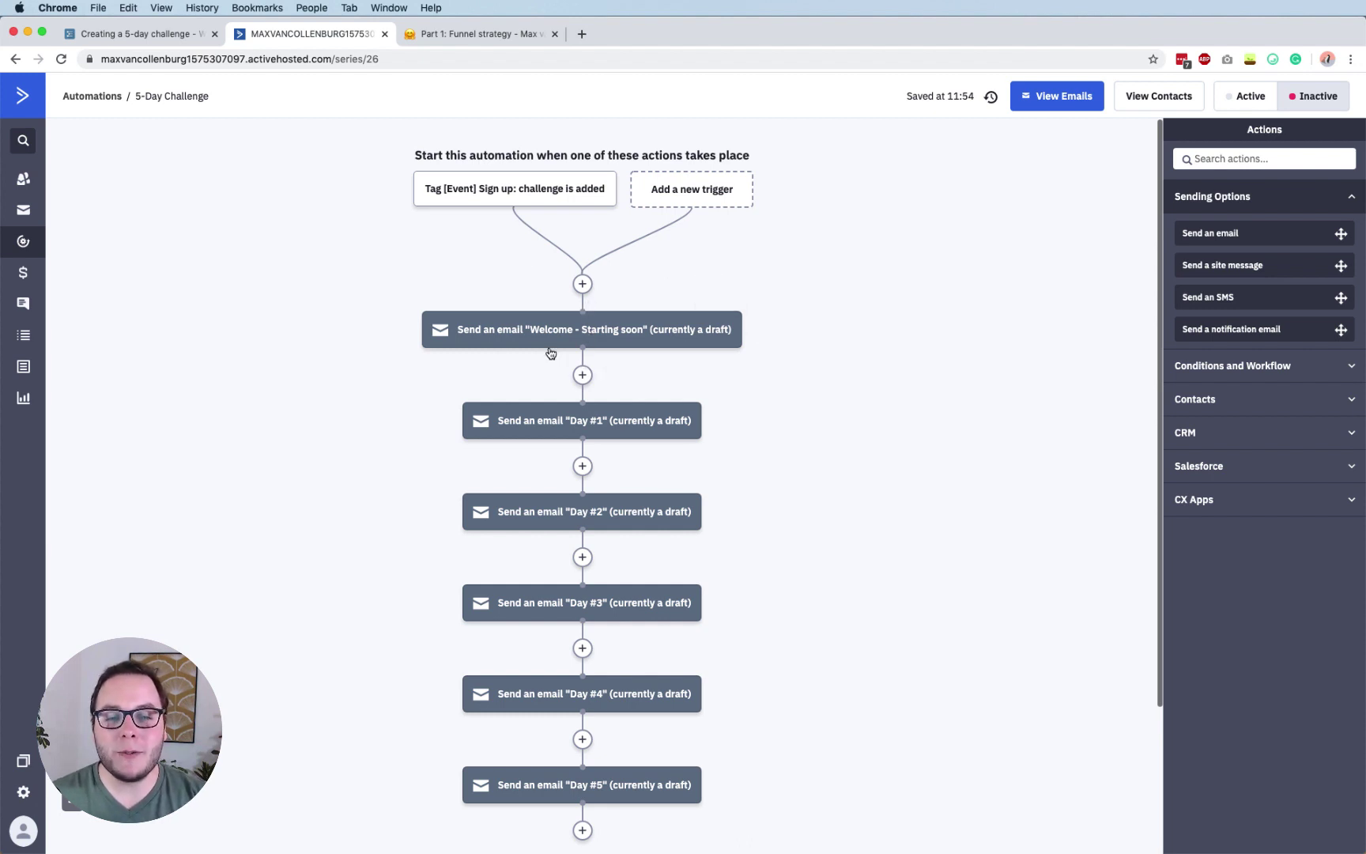
Add a wait-until step after the Welcome email with current month set to April.
{"action": "mouse_move", "coordinate": [582, 348]}
{"action": "left_click", "coordinate": [582, 375]}
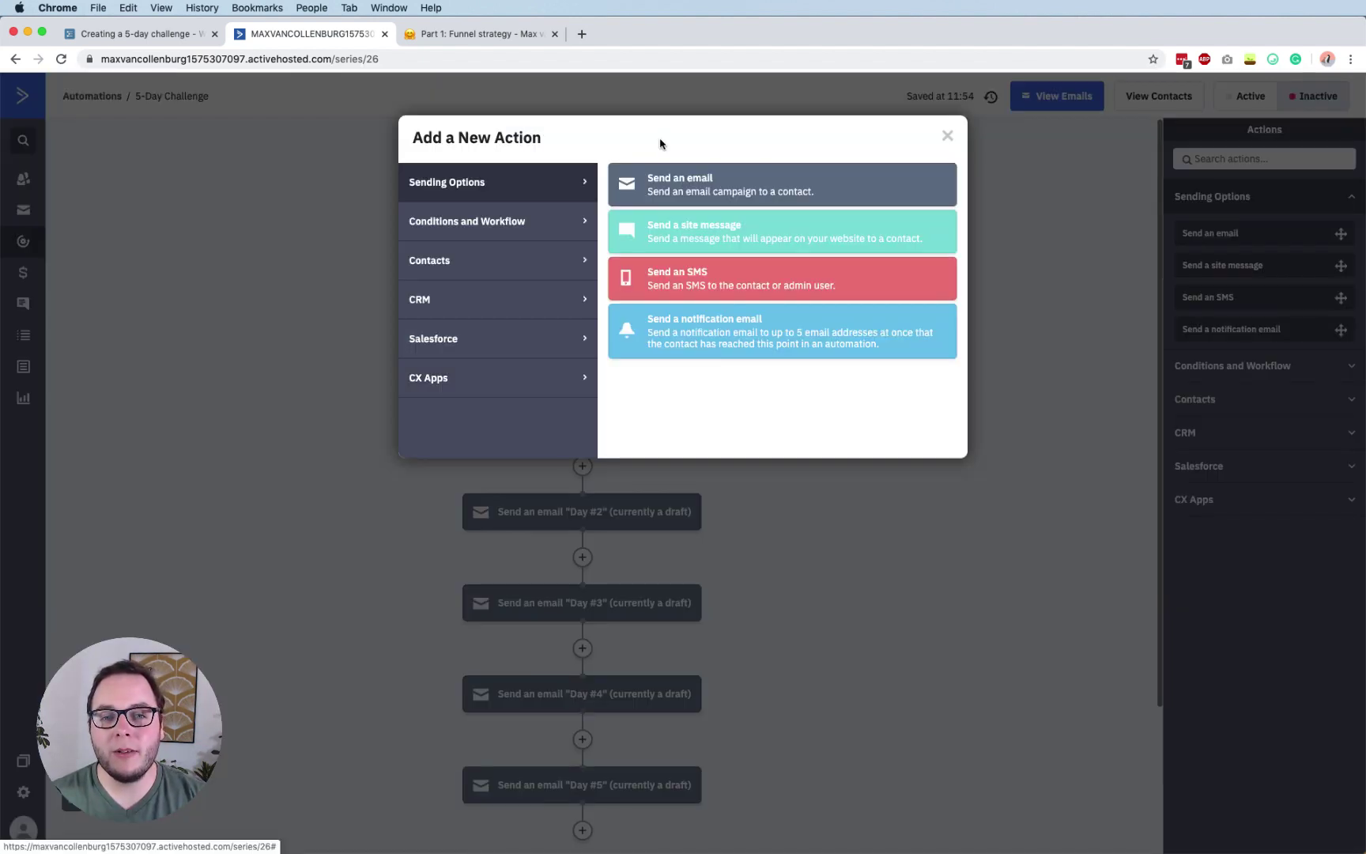
{"action": "left_click", "coordinate": [572, 228]}
{"action": "left_click", "coordinate": [698, 190]}
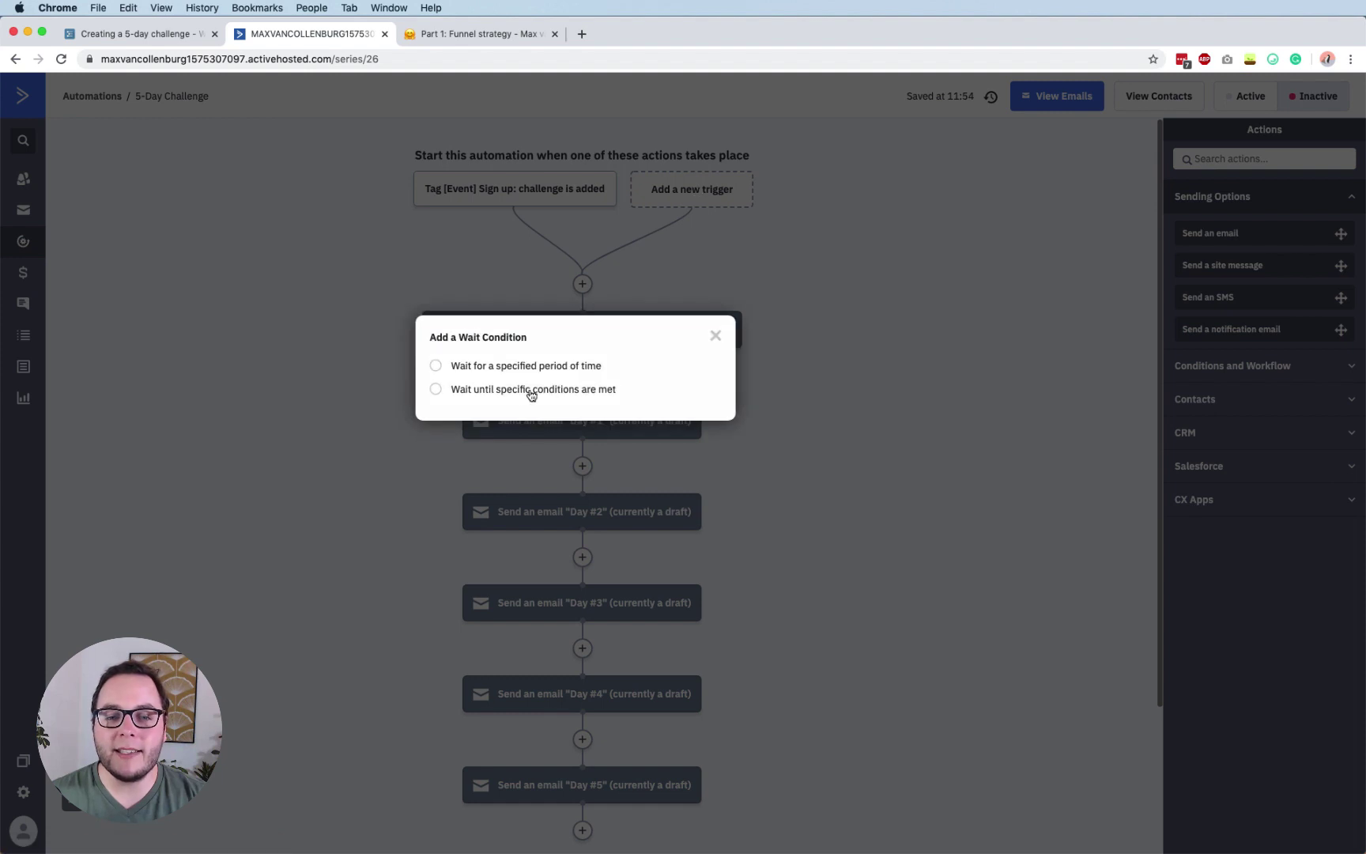
{"action": "left_click", "coordinate": [506, 390]}
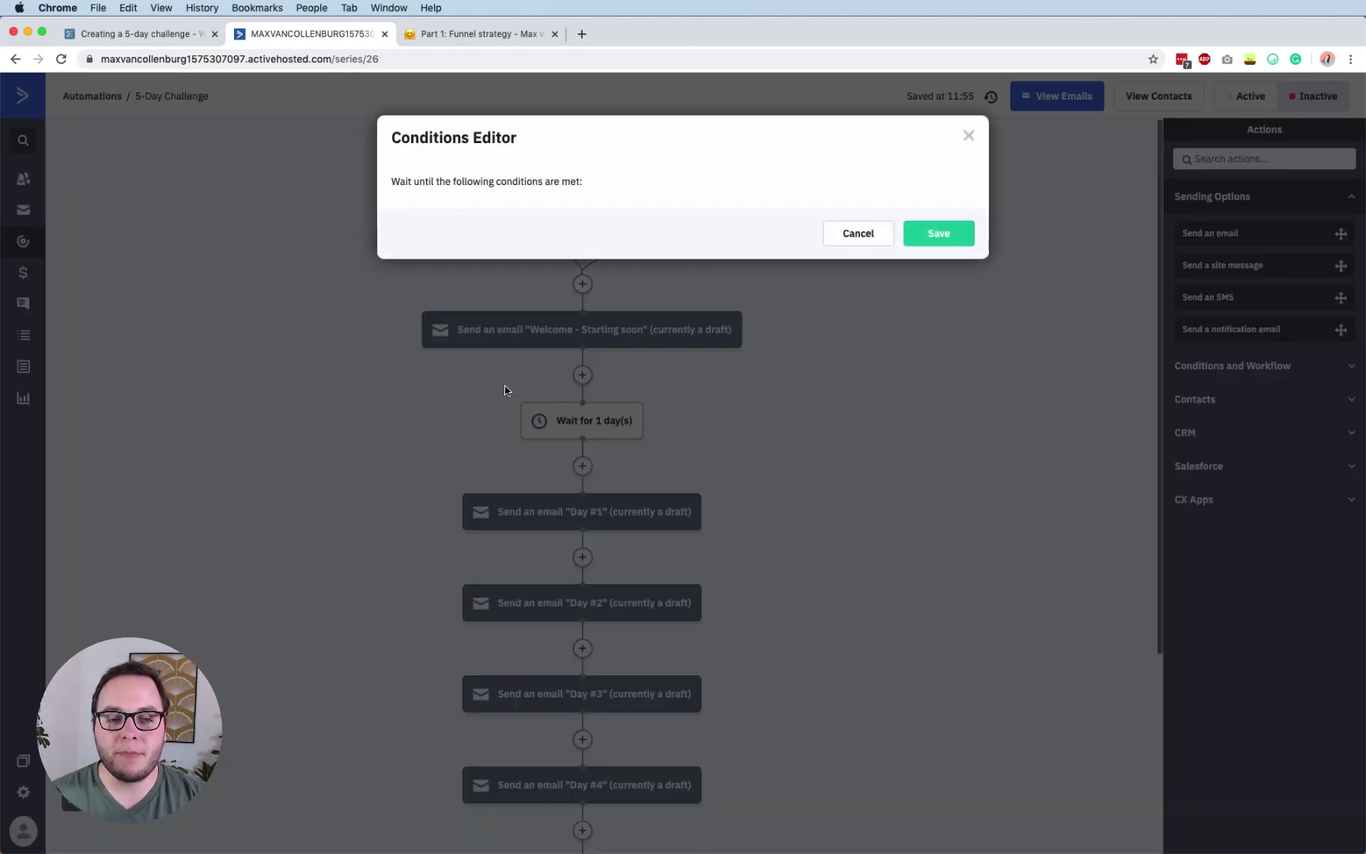
{"action": "left_click", "coordinate": [504, 221]}
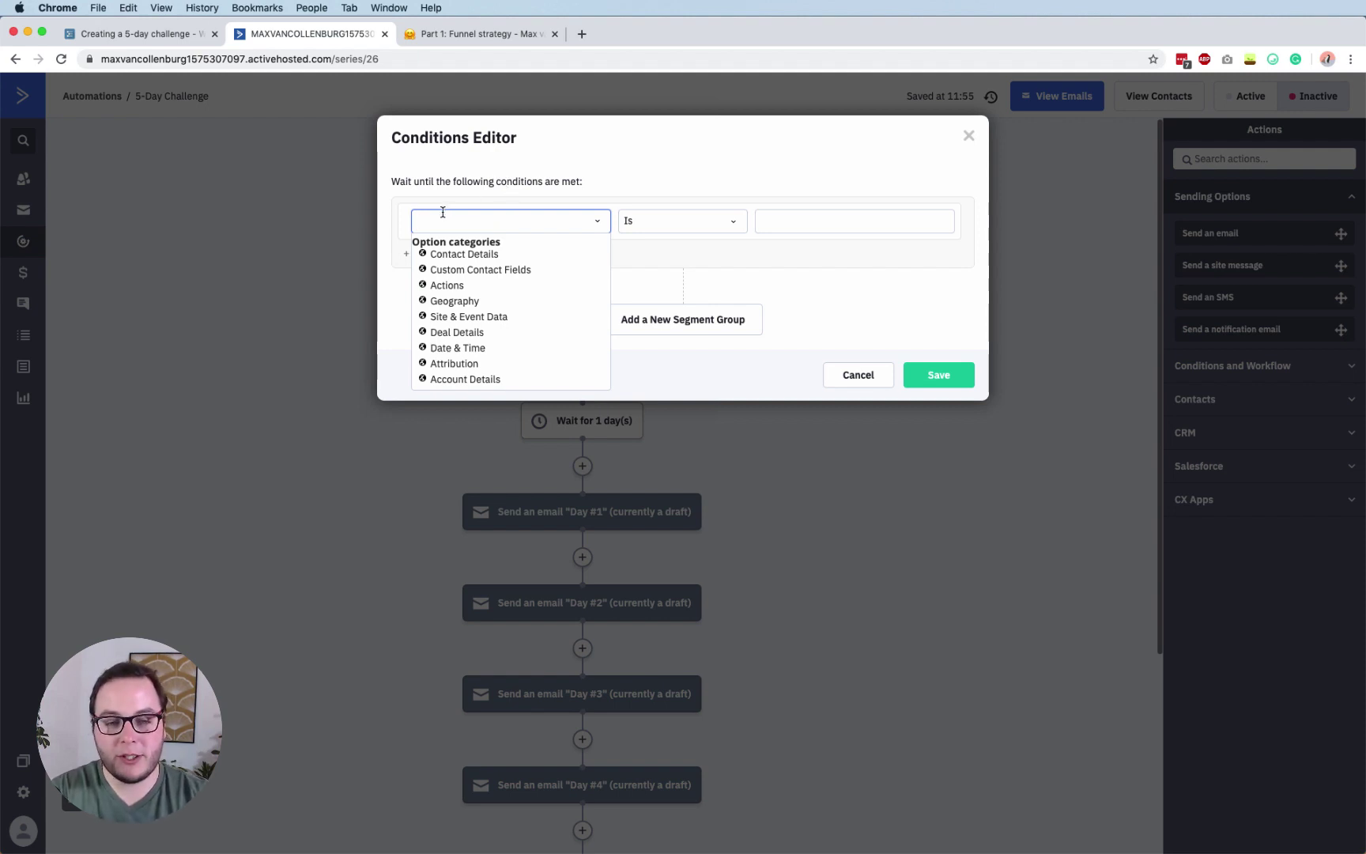
{"action": "type", "text": "current month"}
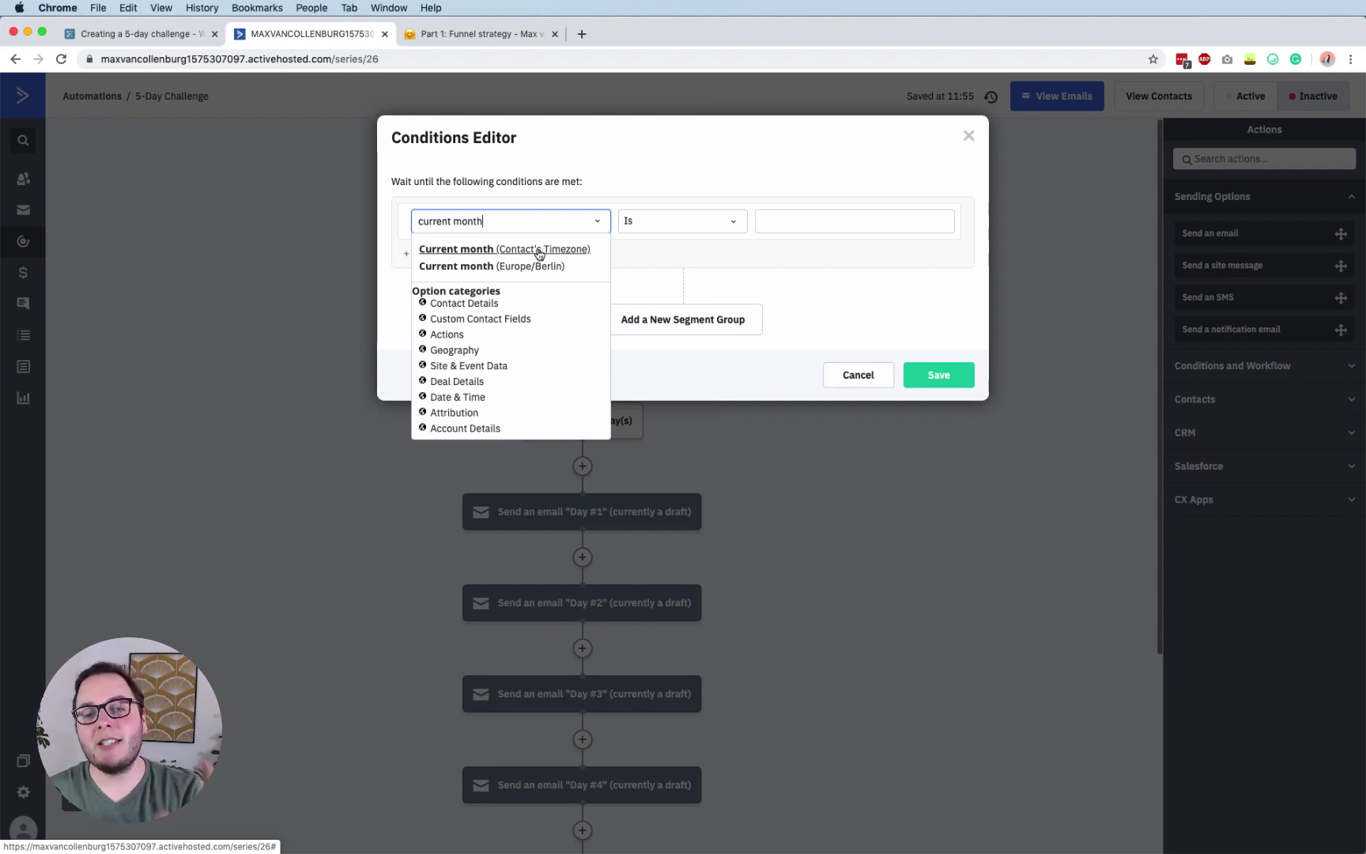
{"action": "left_click", "coordinate": [539, 251]}
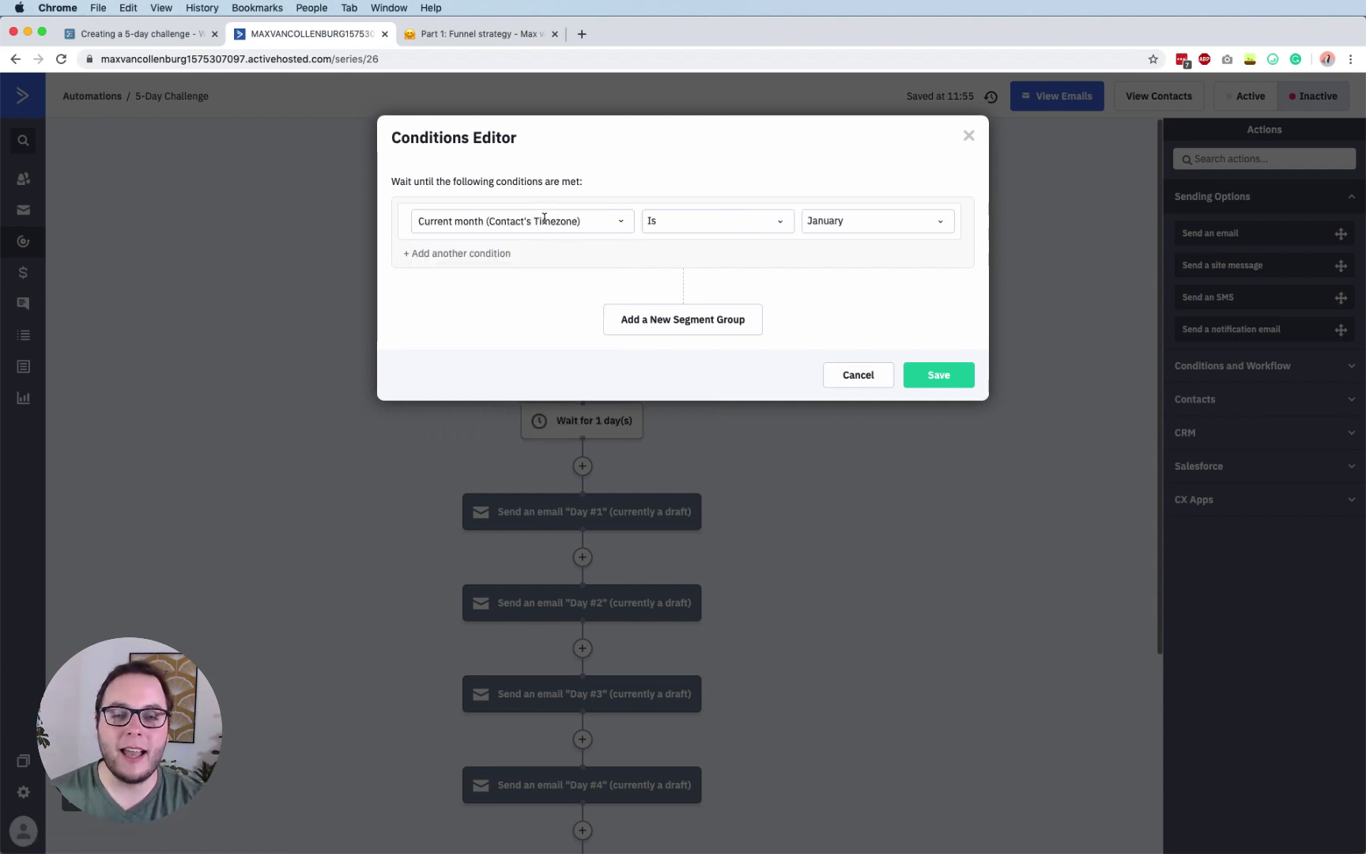
{"action": "left_click", "coordinate": [862, 231]}
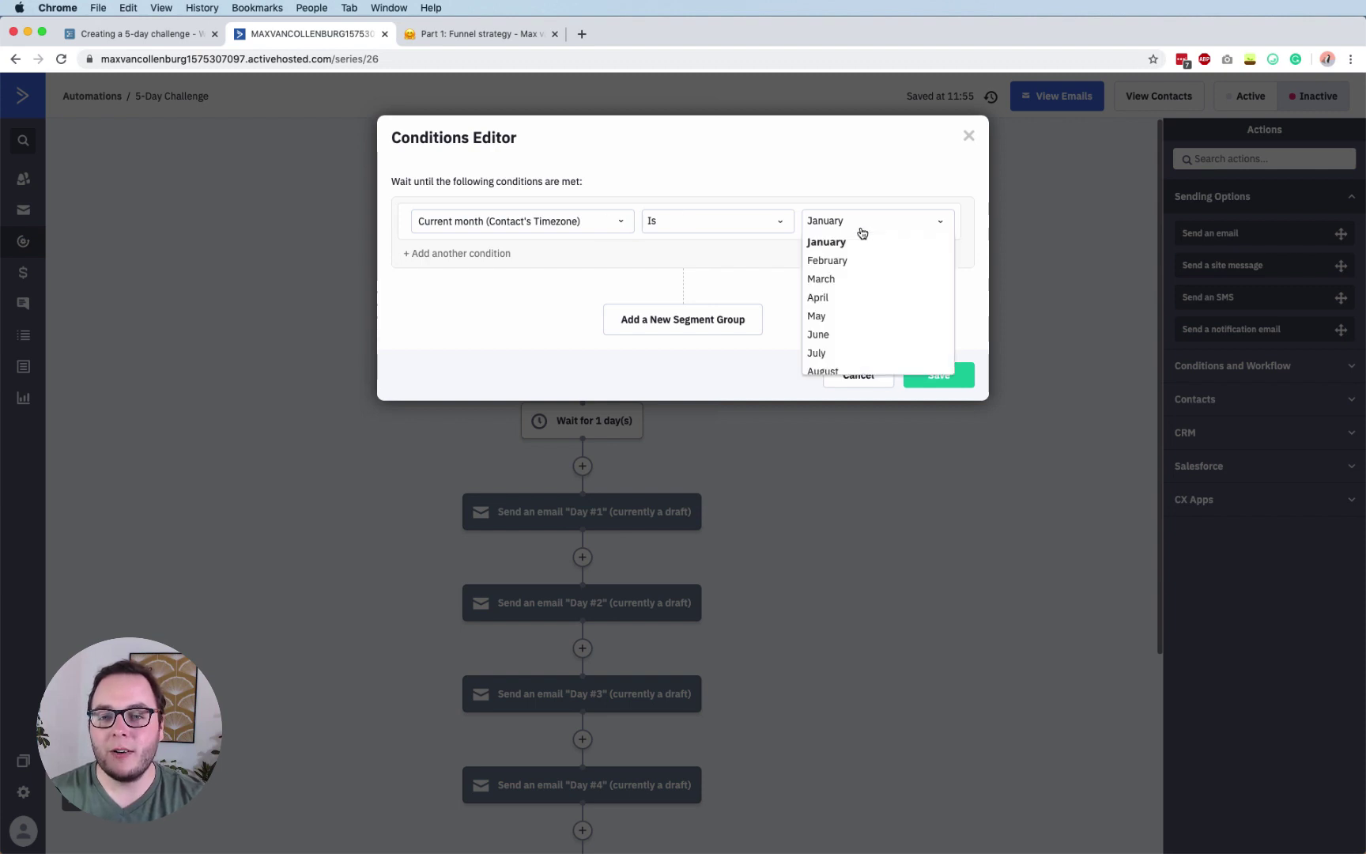
{"action": "left_click", "coordinate": [829, 299]}
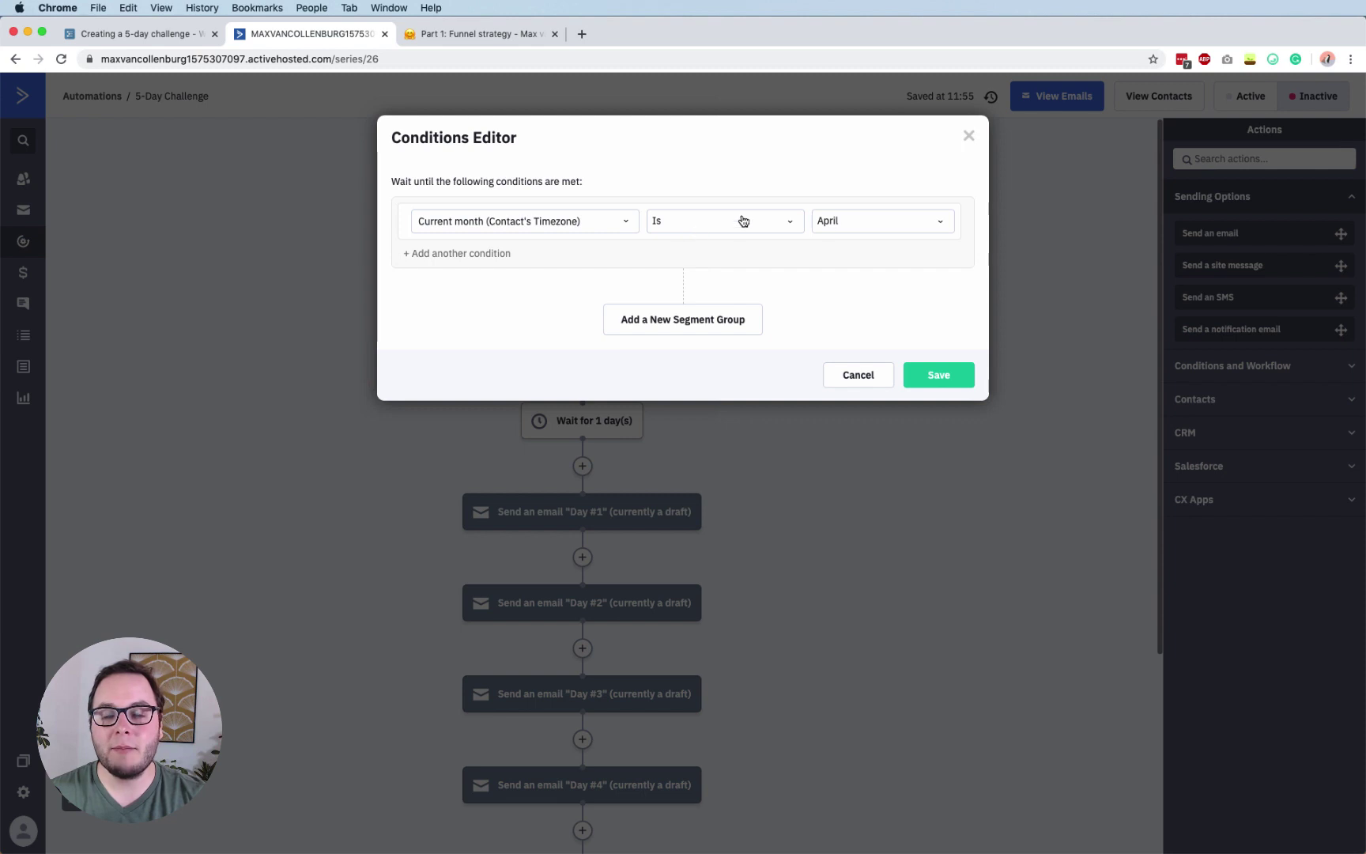
Add an And condition requiring current day of the month to be 4.
{"action": "left_click", "coordinate": [435, 254]}
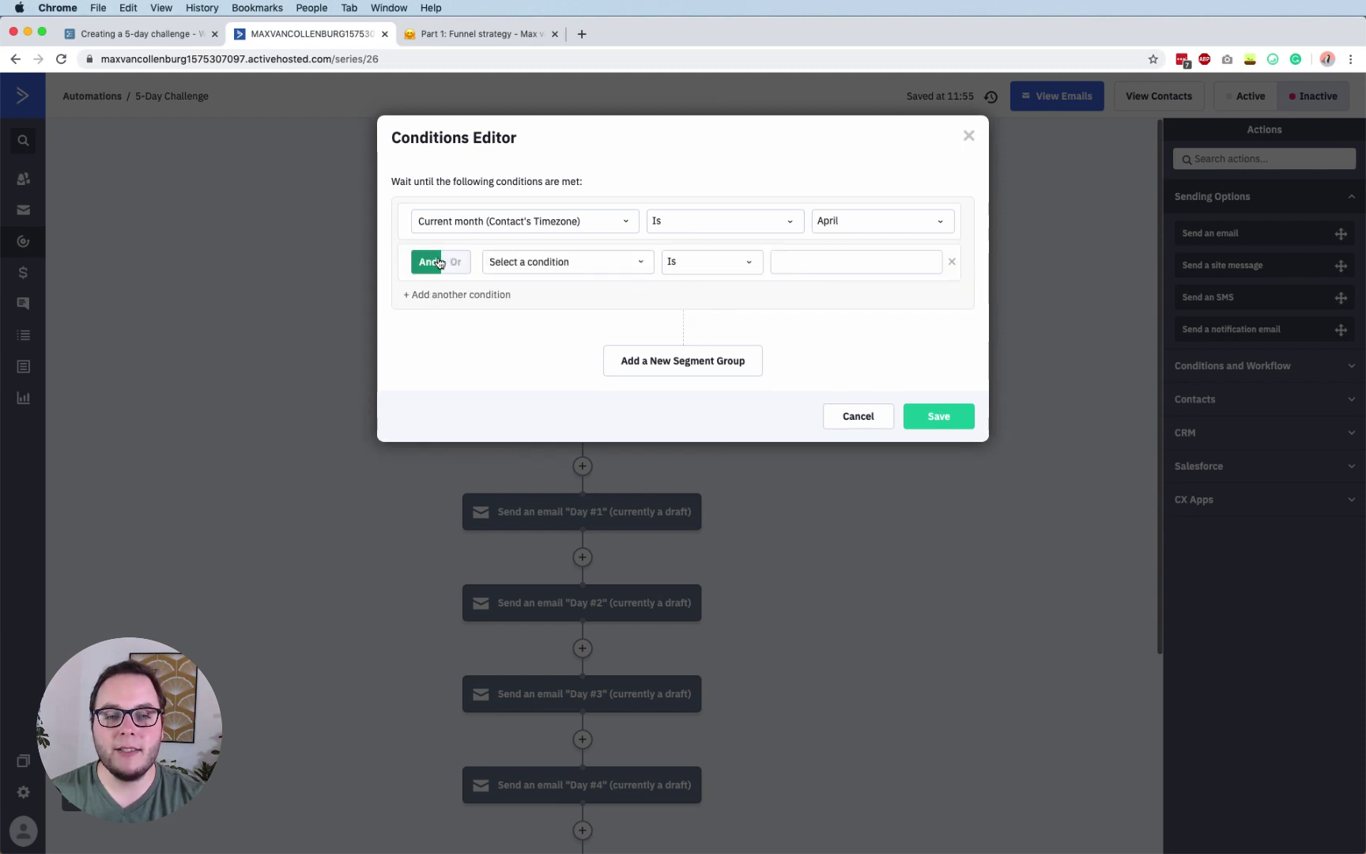
{"action": "left_click", "coordinate": [514, 263]}
{"action": "type", "text": "current day of"}
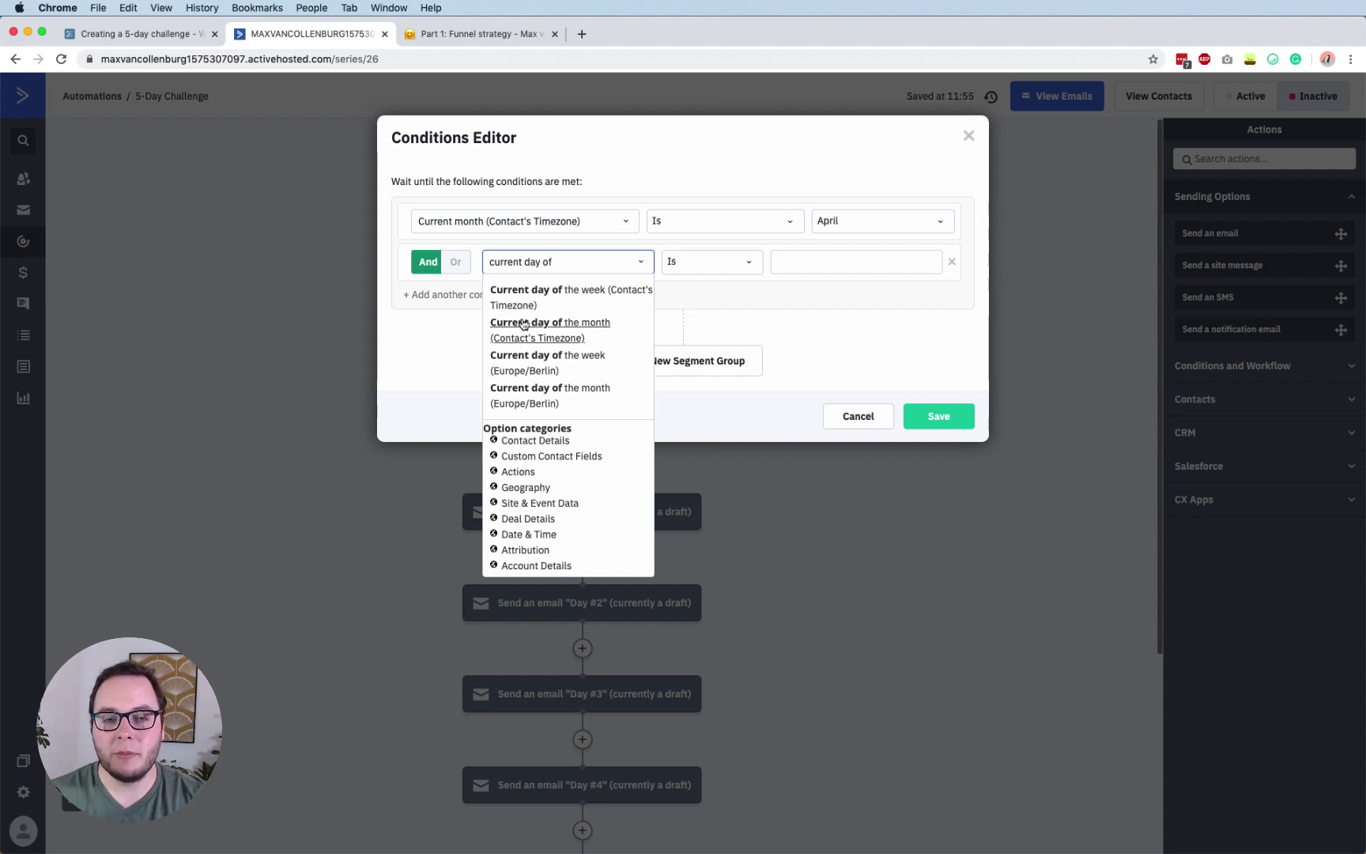
{"action": "left_click", "coordinate": [549, 330]}
{"action": "left_click", "coordinate": [892, 266]}
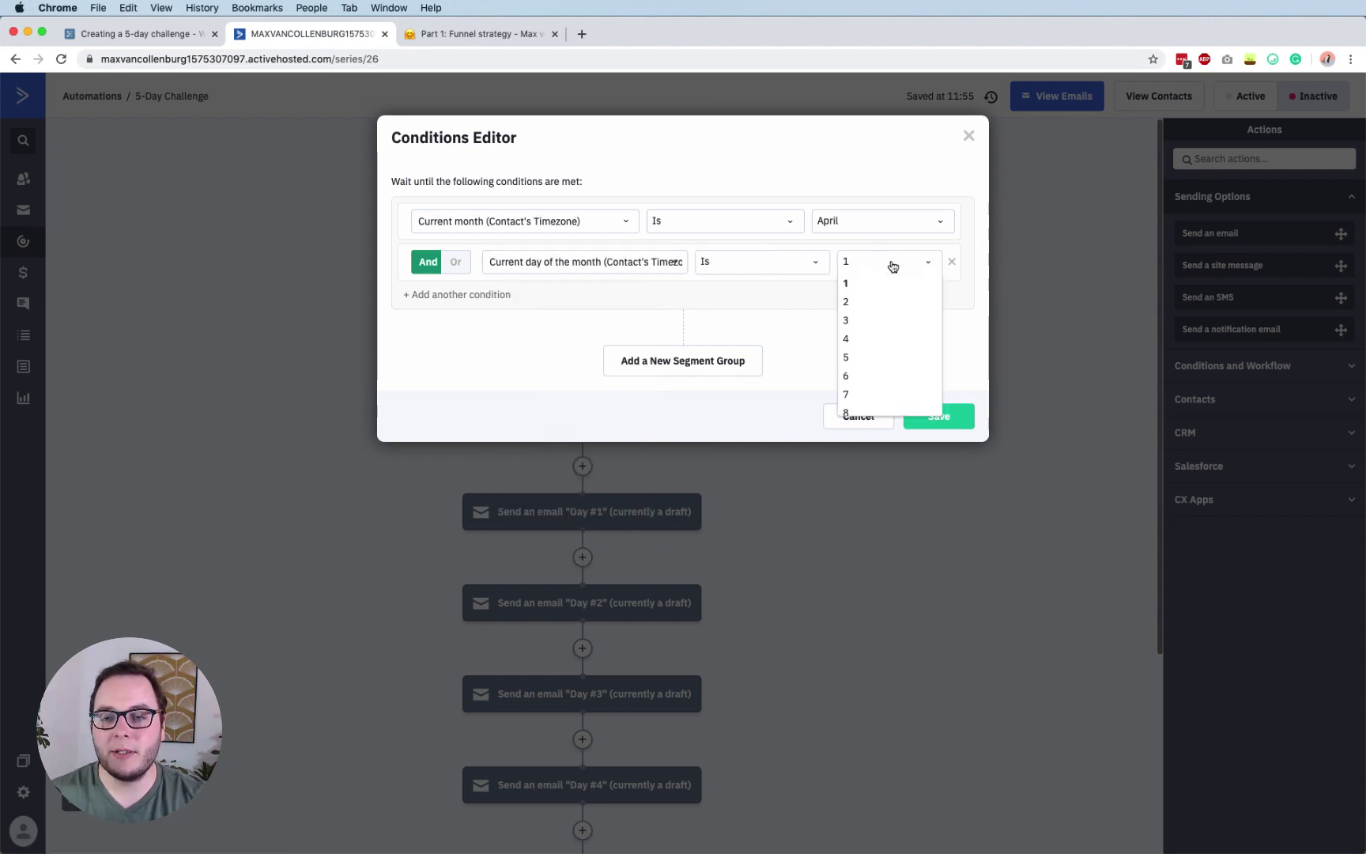
{"action": "left_click", "coordinate": [848, 340]}
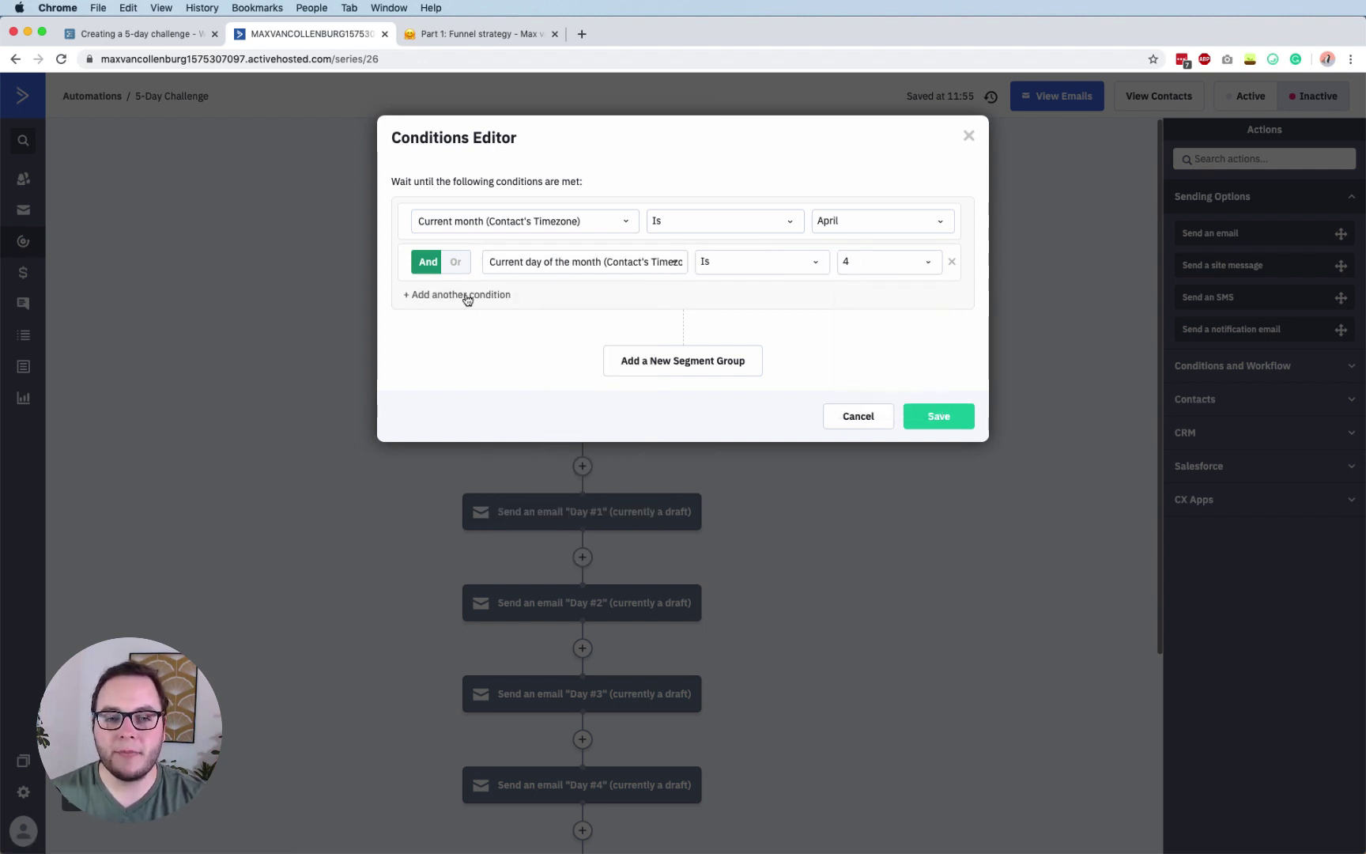
Add a current time condition of 10 (10AM), save, and keep no time limit.
{"action": "left_click", "coordinate": [498, 296]}
{"action": "type", "text": "current time"}
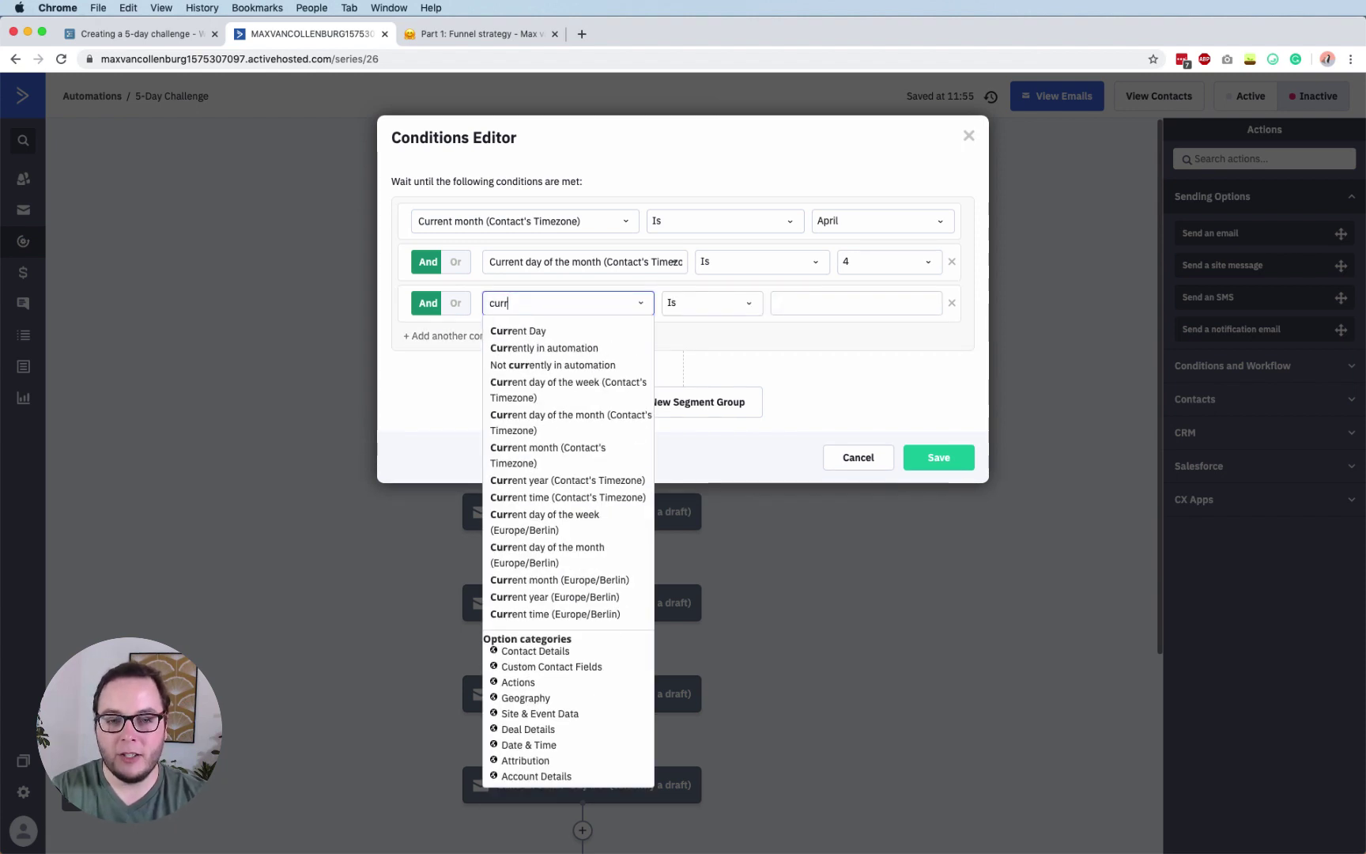
{"action": "left_click", "coordinate": [523, 330]}
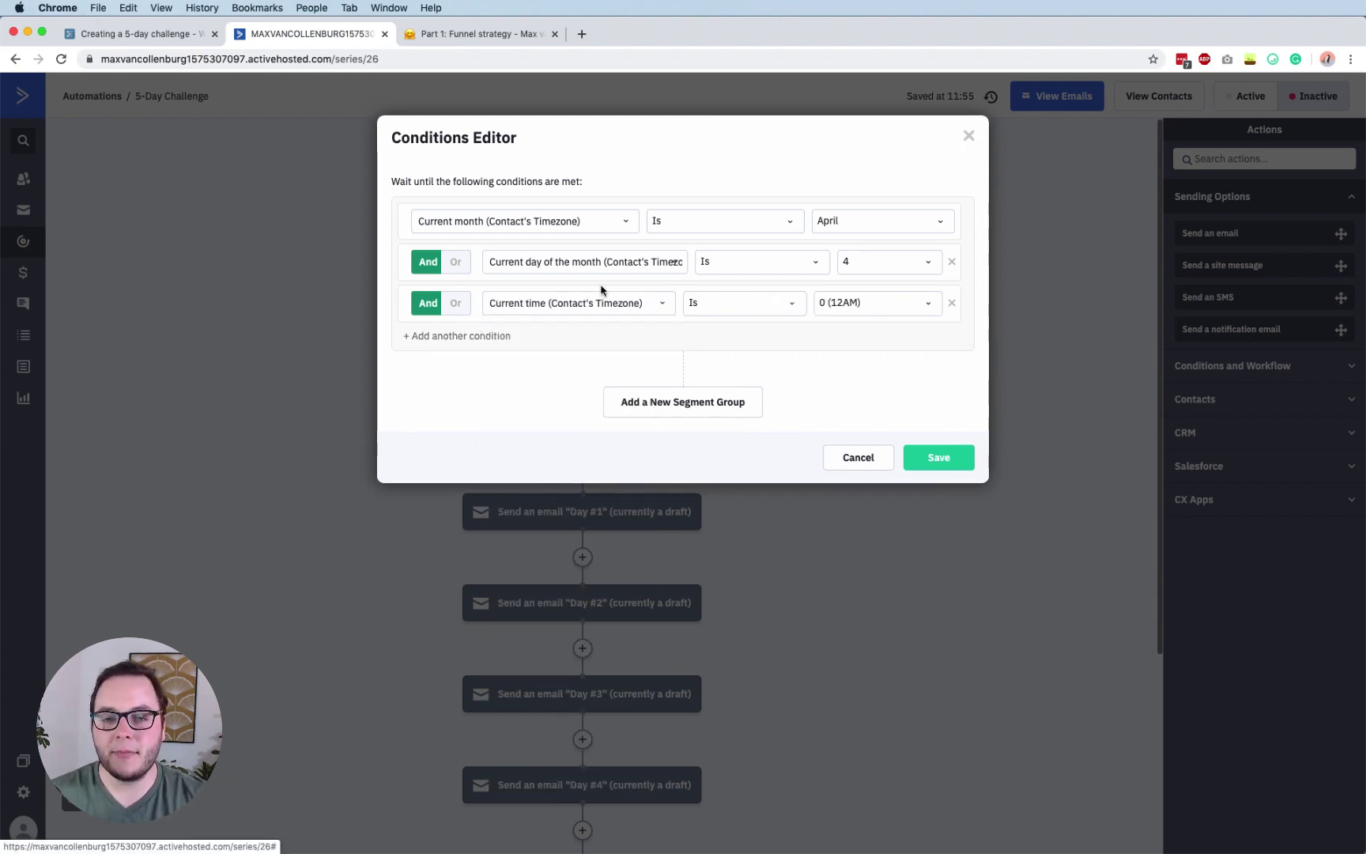
{"action": "left_click", "coordinate": [860, 302]}
{"action": "scroll", "coordinate": [867, 356], "scroll_direction": "down", "scroll_amount": 3}
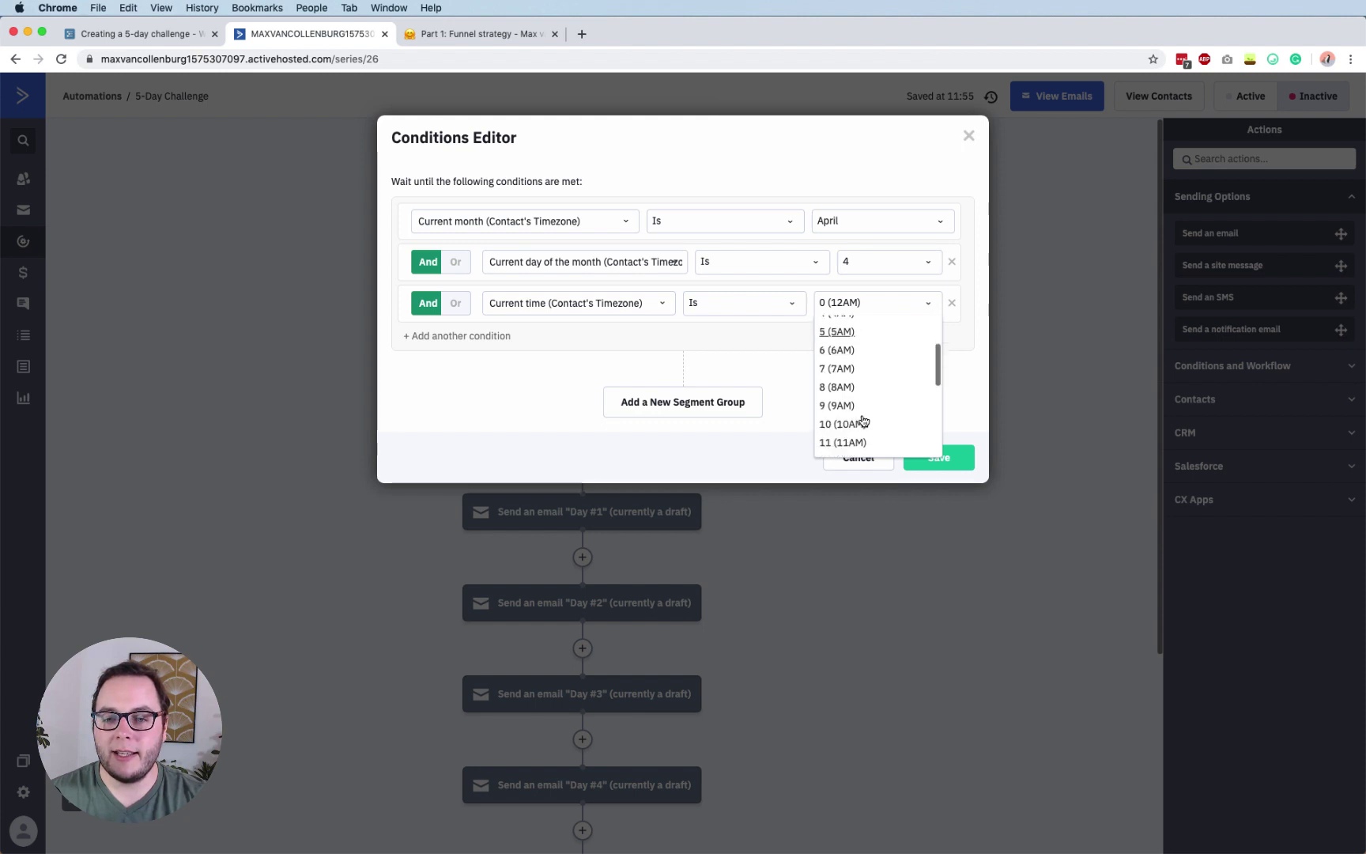
{"action": "left_click", "coordinate": [855, 427]}
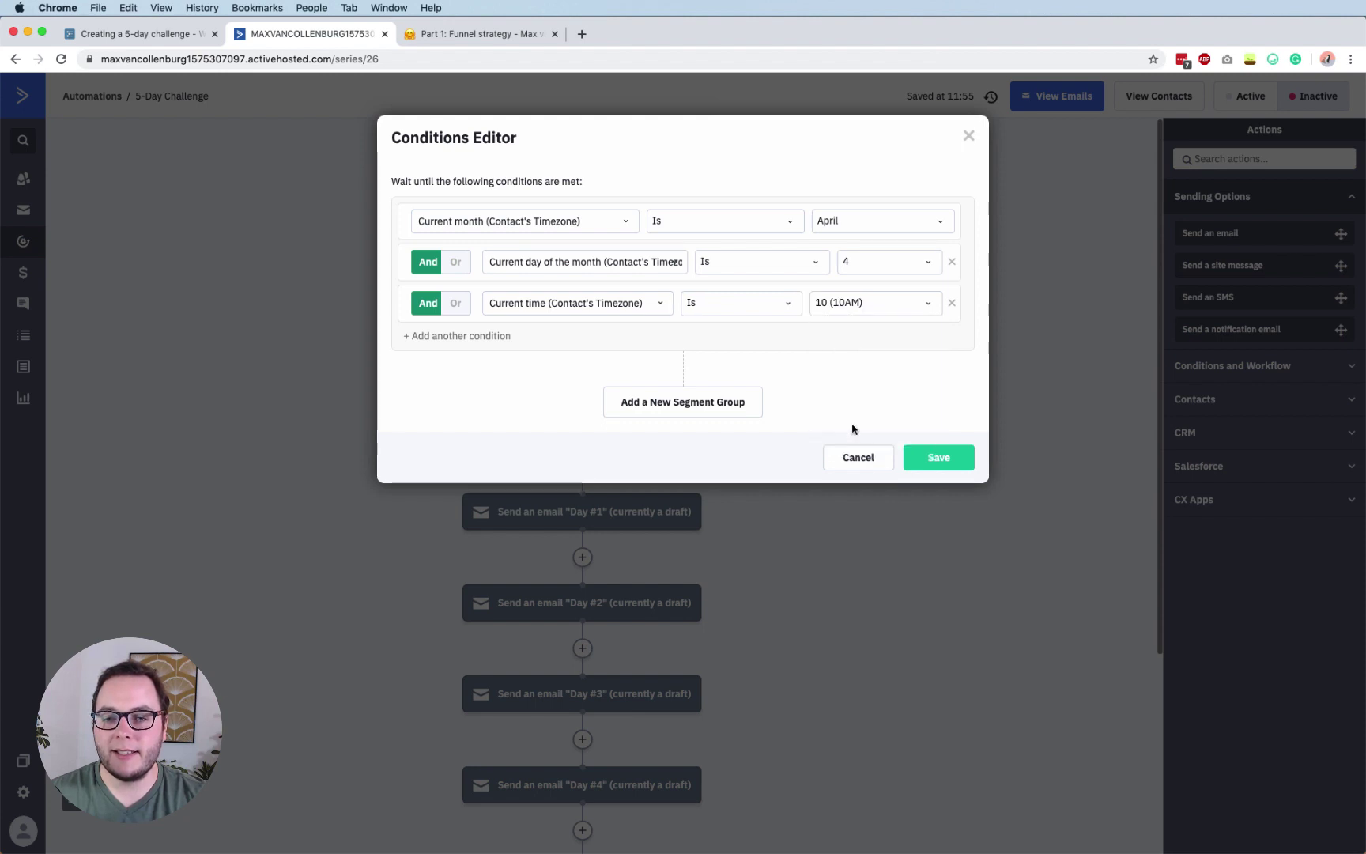
{"action": "left_click", "coordinate": [953, 463]}
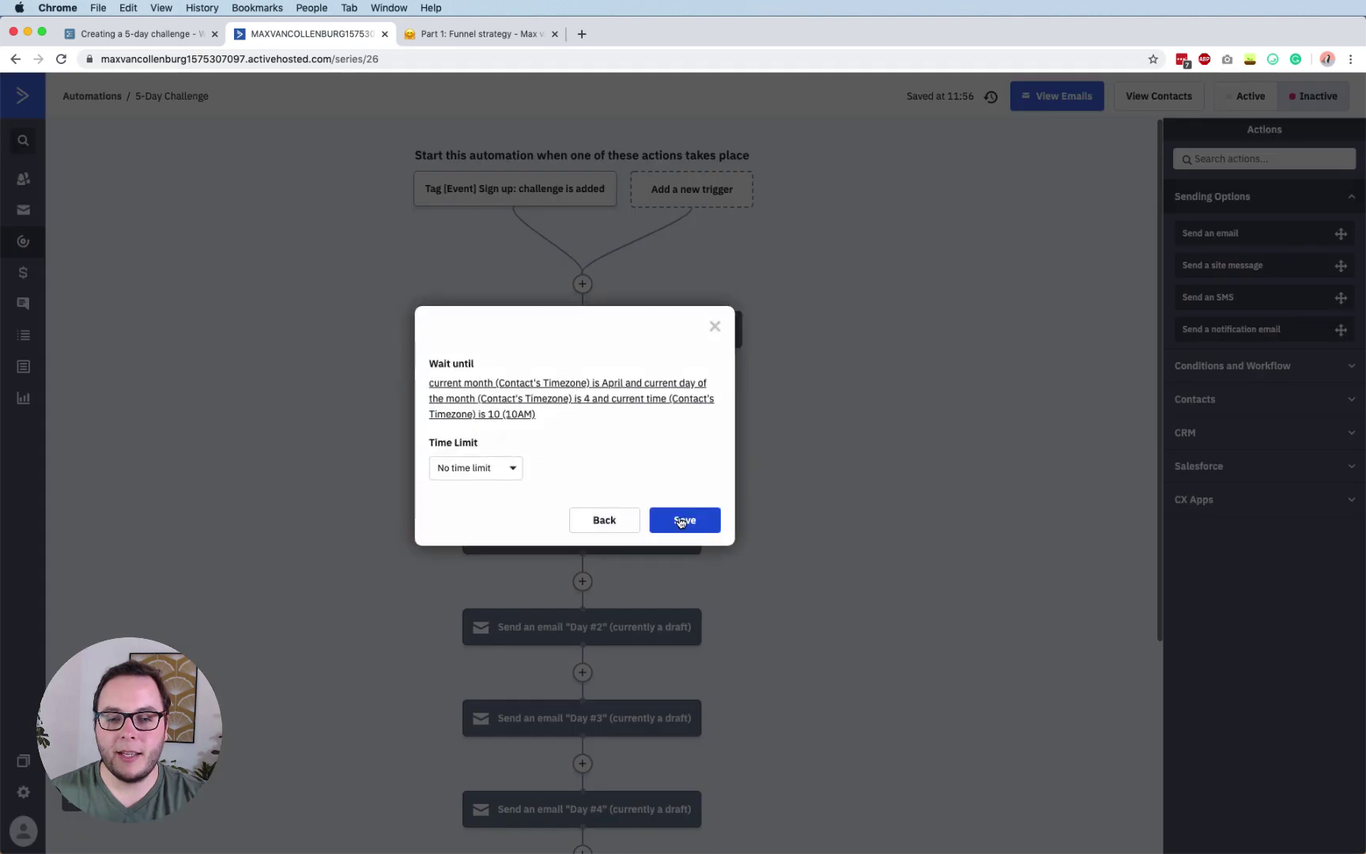
{"action": "left_click", "coordinate": [467, 469]}
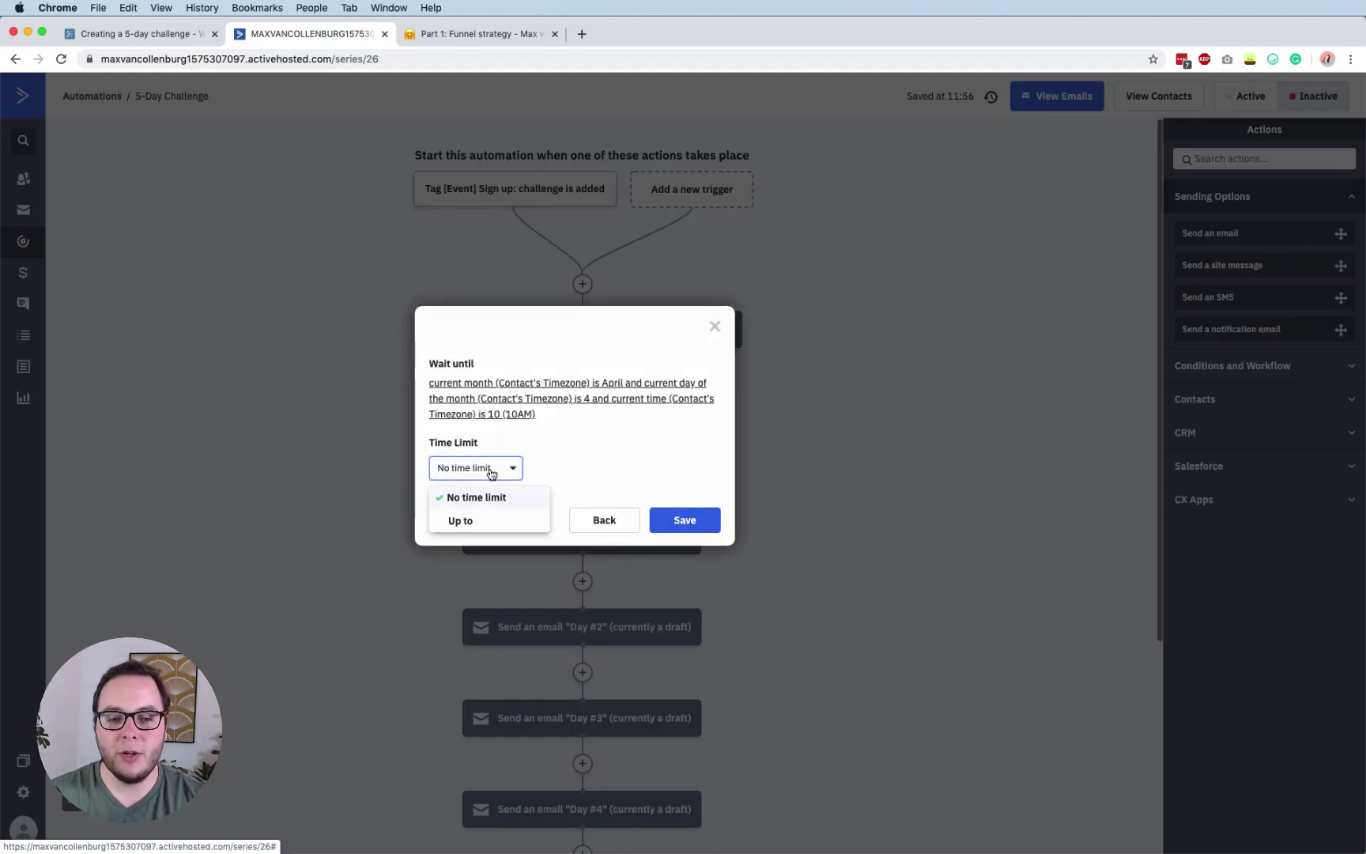
{"action": "left_click", "coordinate": [604, 454]}
Save the wait-until step and add a 1-day wait after the Day #1 email.
{"action": "left_click", "coordinate": [684, 520]}
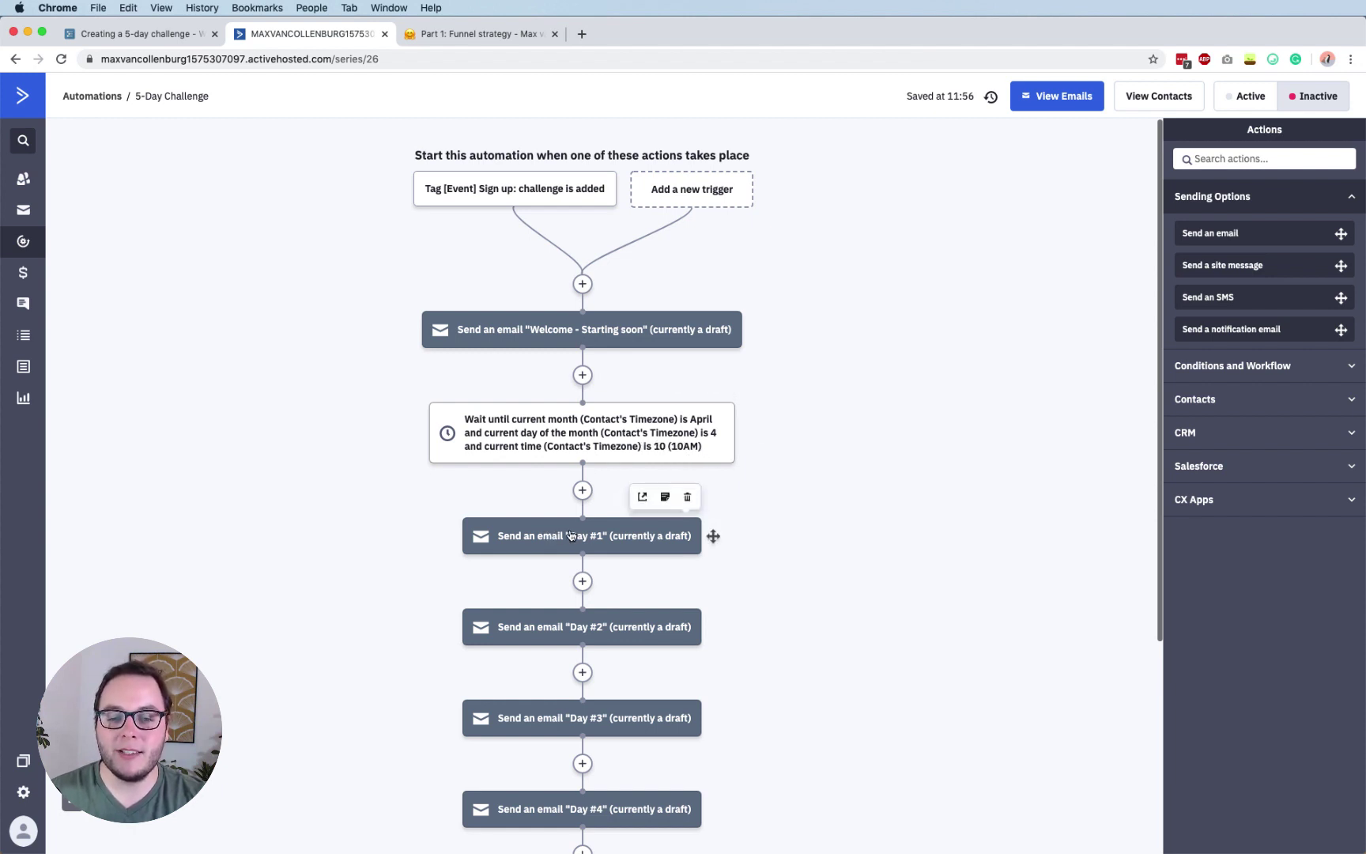
{"action": "scroll", "coordinate": [581, 537], "scroll_direction": "down", "scroll_amount": 3}
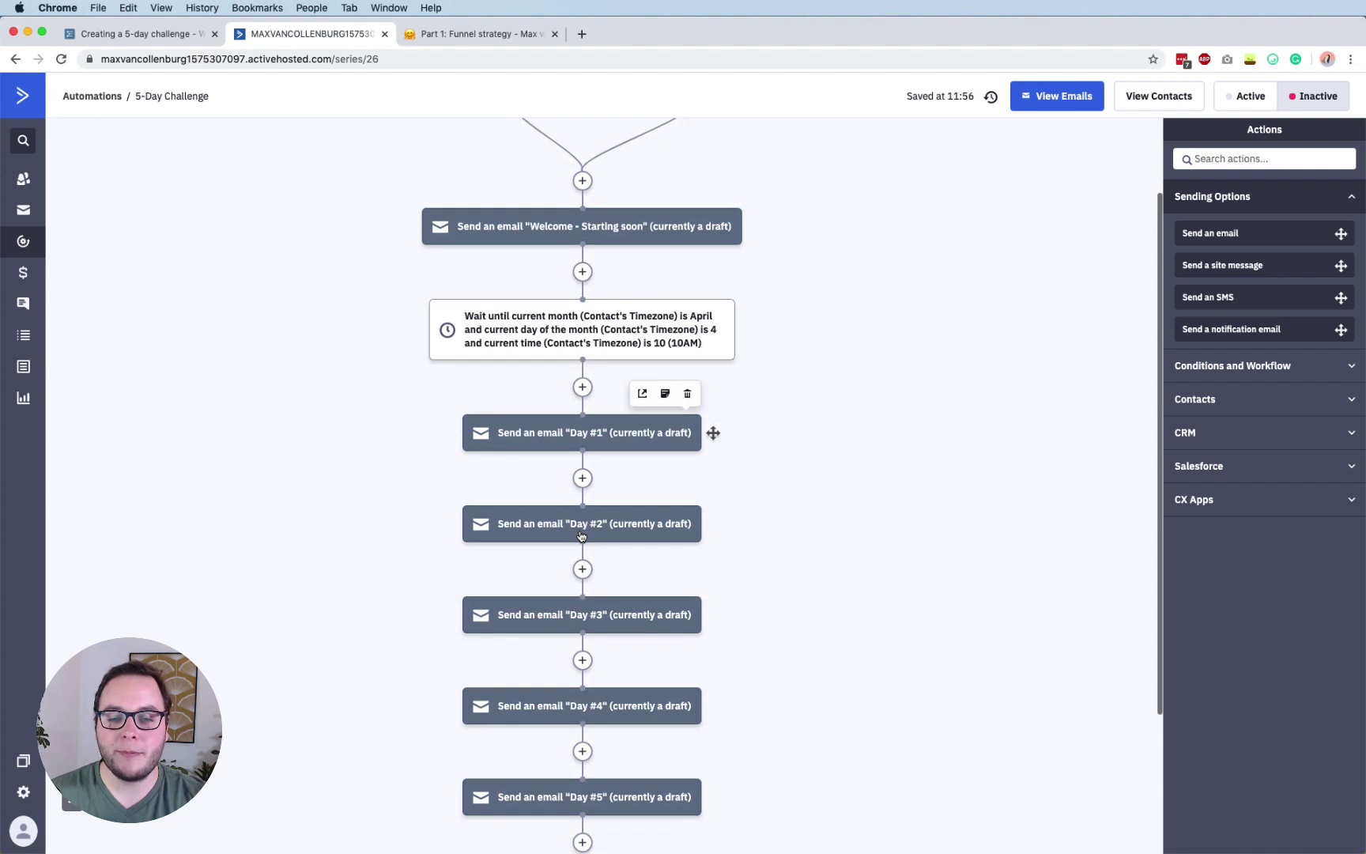
{"action": "left_click", "coordinate": [582, 478]}
{"action": "left_click", "coordinate": [672, 191]}
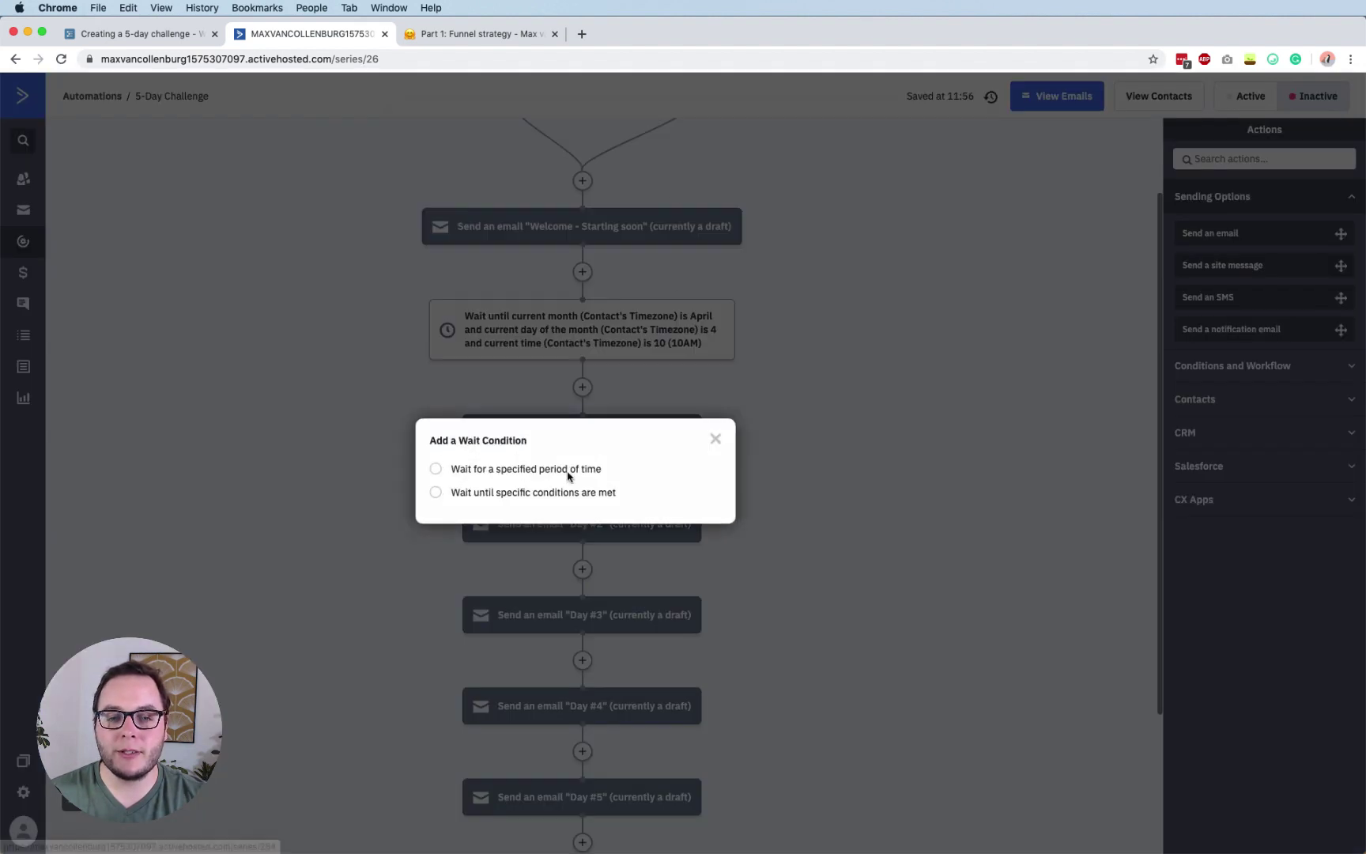
{"action": "left_click", "coordinate": [585, 469]}
{"action": "left_click", "coordinate": [696, 541]}
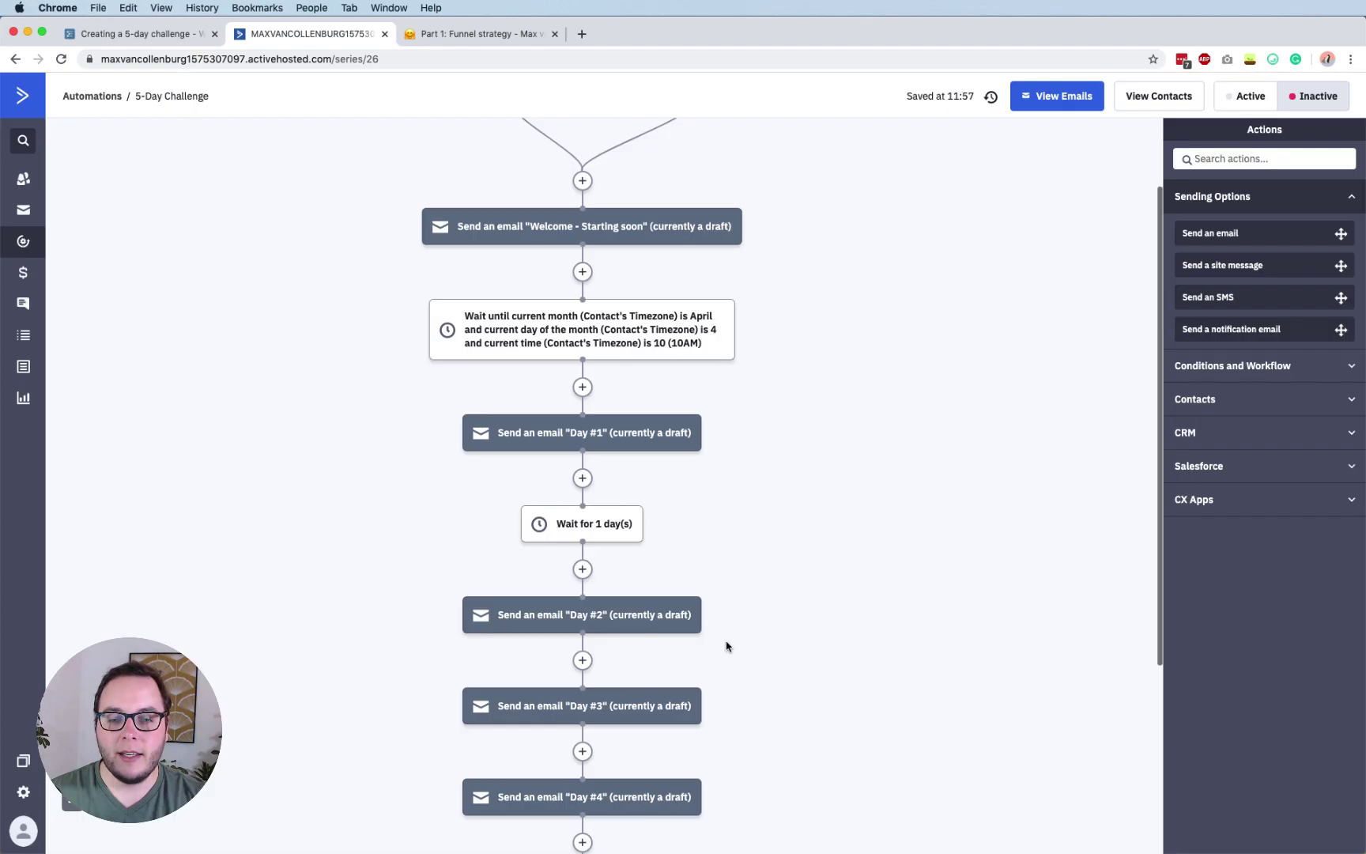
Add a 1-day wait after the Day #2 email.
{"action": "scroll", "coordinate": [726, 646], "scroll_direction": "down", "scroll_amount": 5}
{"action": "left_click", "coordinate": [583, 483]}
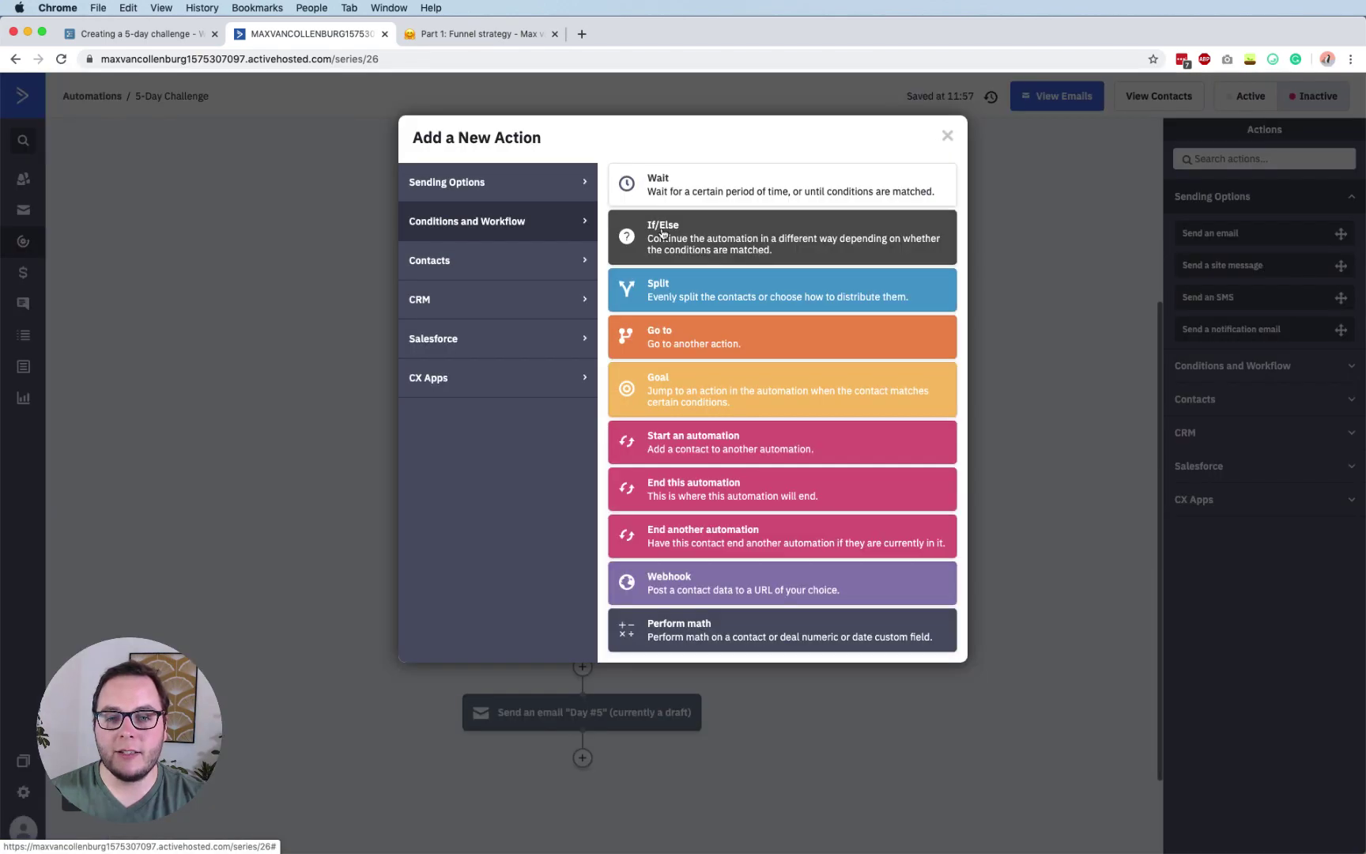
{"action": "left_click", "coordinate": [672, 194]}
{"action": "left_click", "coordinate": [559, 479]}
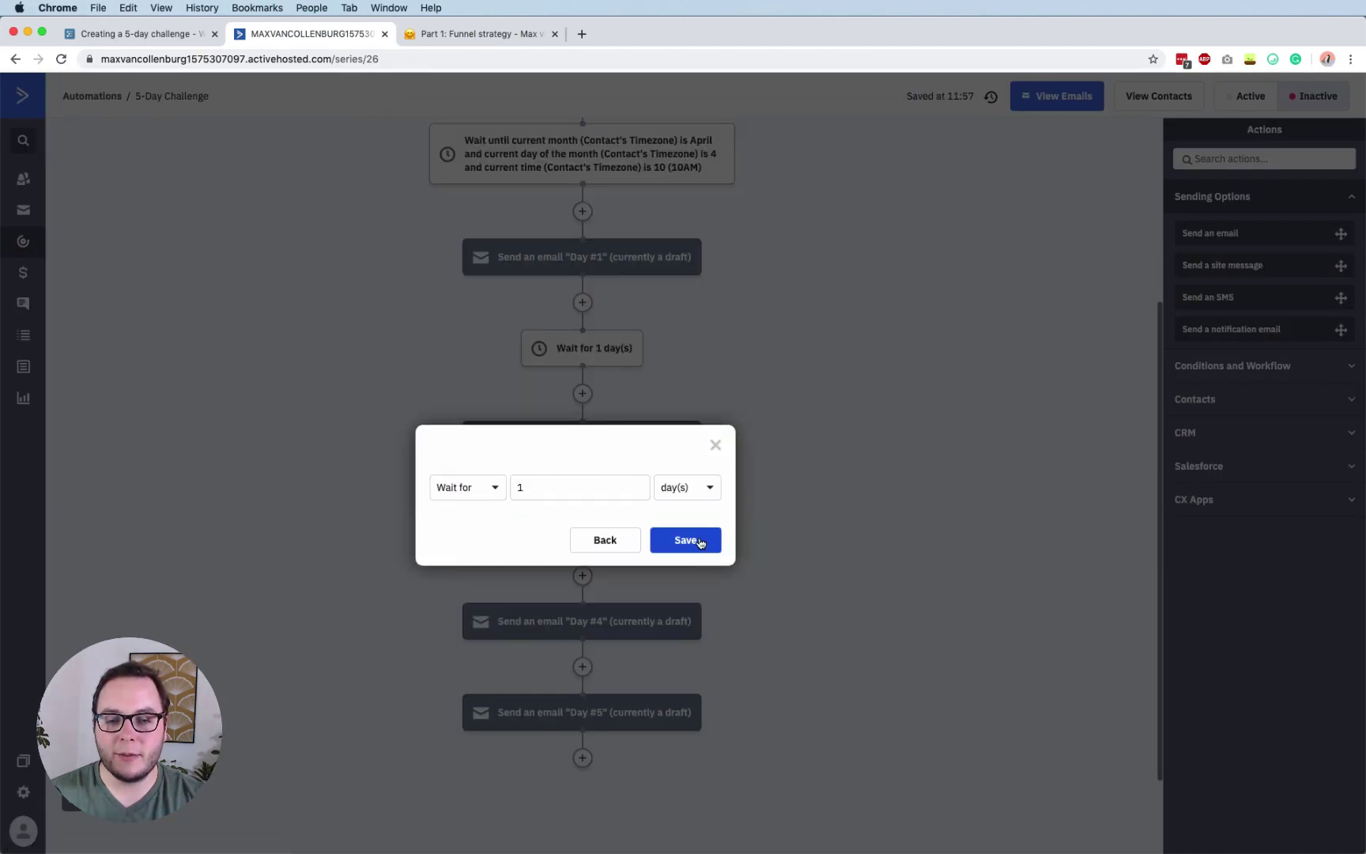
{"action": "left_click", "coordinate": [690, 542]}
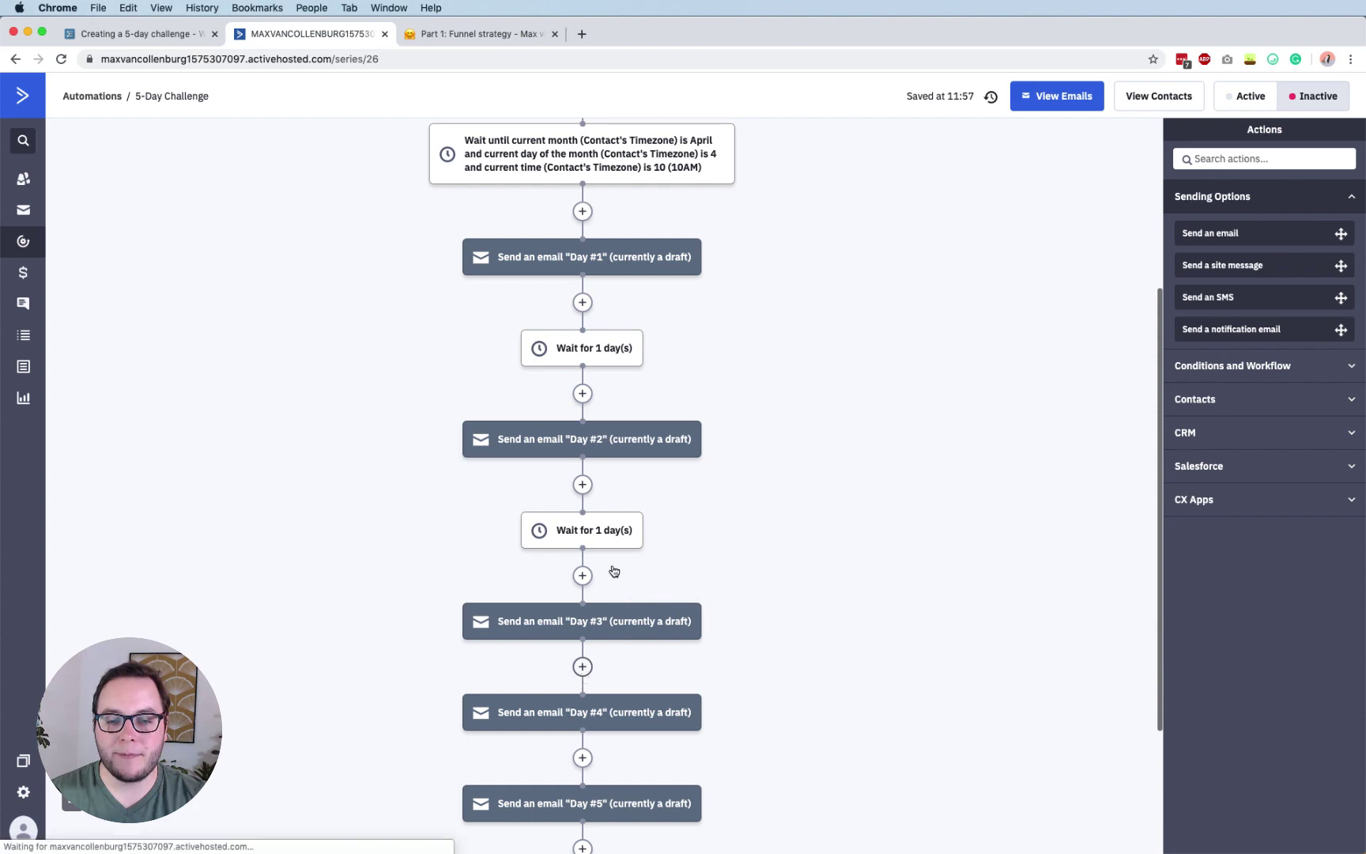
{"action": "left_click", "coordinate": [601, 568]}
{"action": "key", "text": "Escape"}
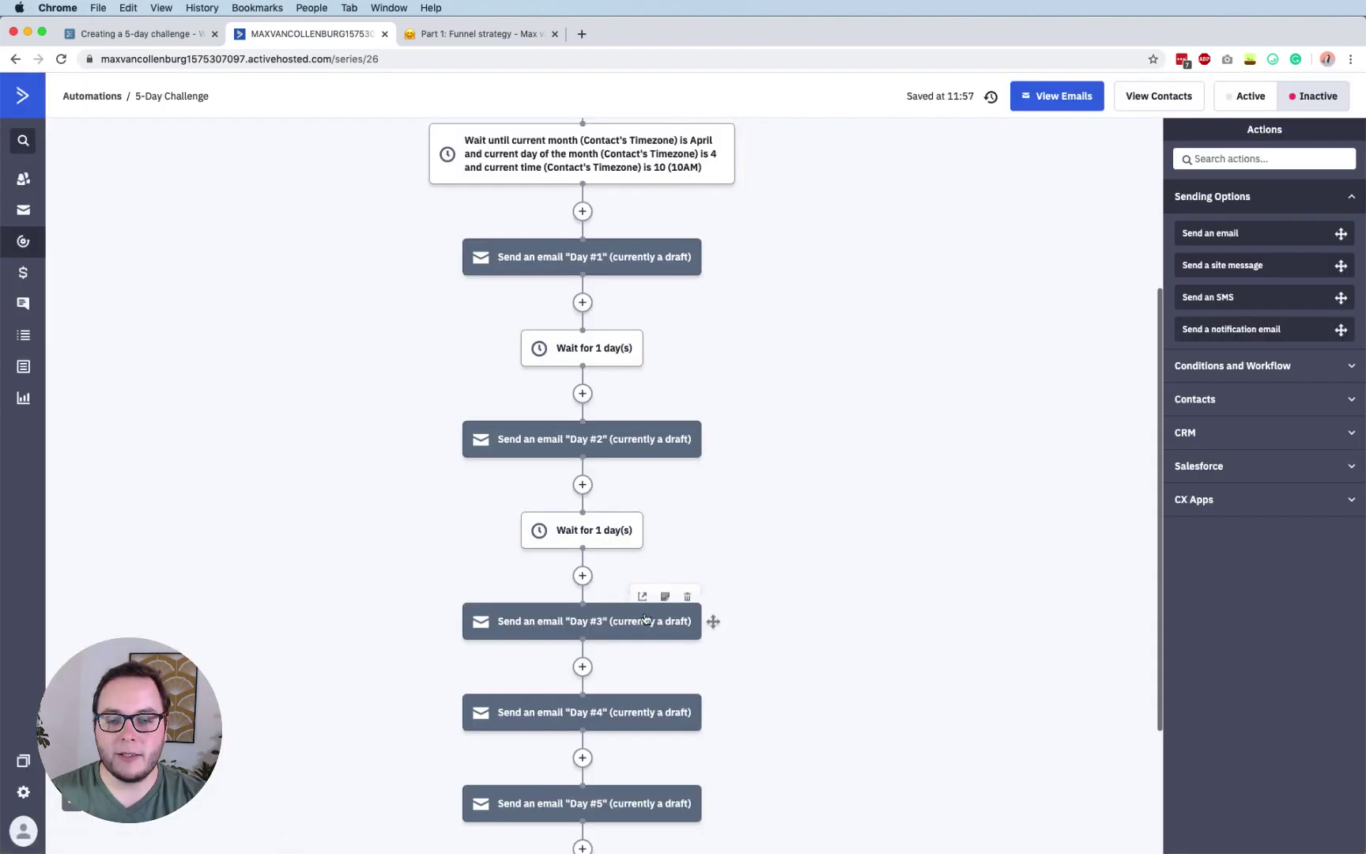
{"action": "scroll", "coordinate": [589, 549], "scroll_direction": "down", "scroll_amount": 3}
Add 1-day waits directly above and below the Day #4 email.
{"action": "left_click", "coordinate": [582, 501]}
{"action": "left_click", "coordinate": [656, 199]}
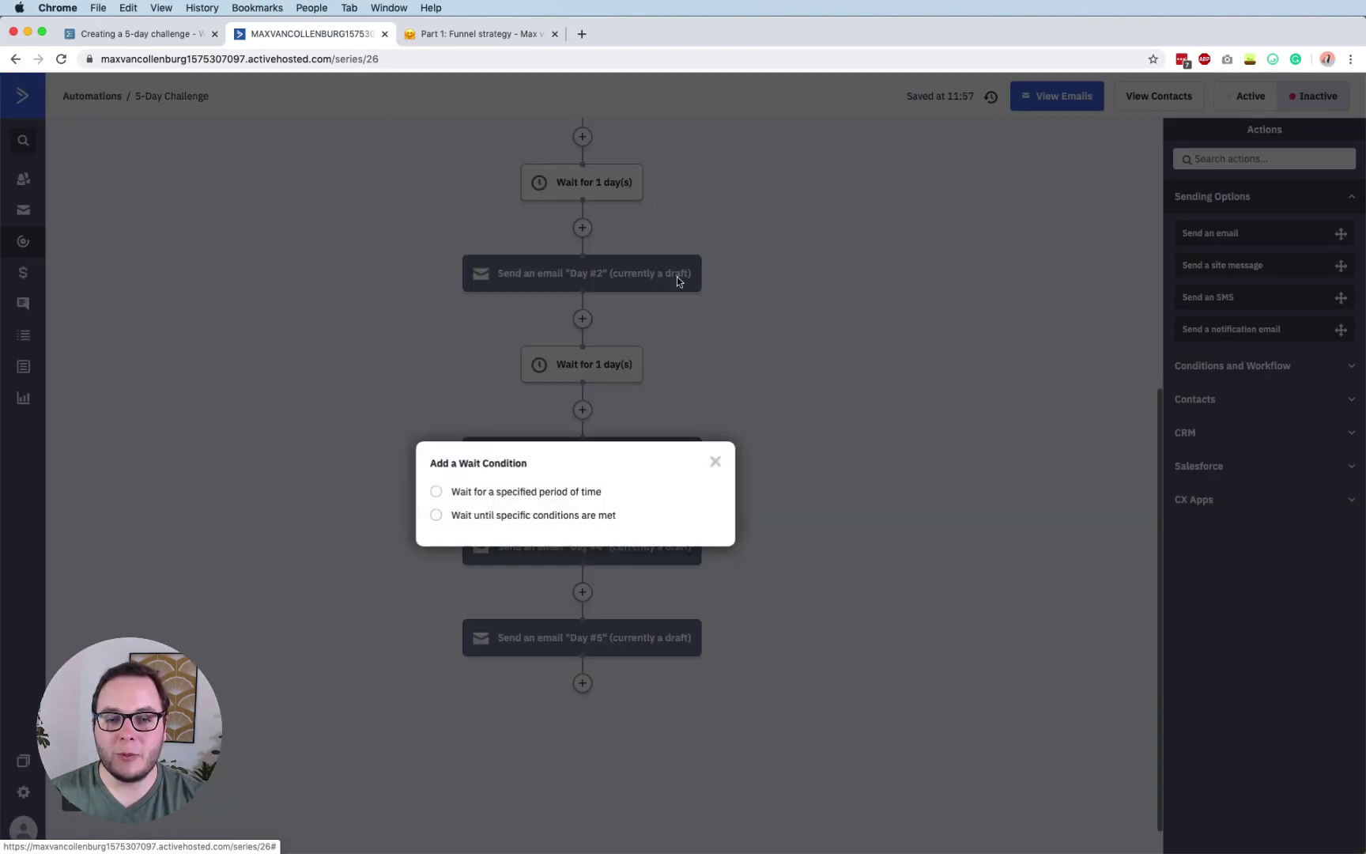
{"action": "left_click", "coordinate": [575, 493]}
{"action": "left_click", "coordinate": [678, 551]}
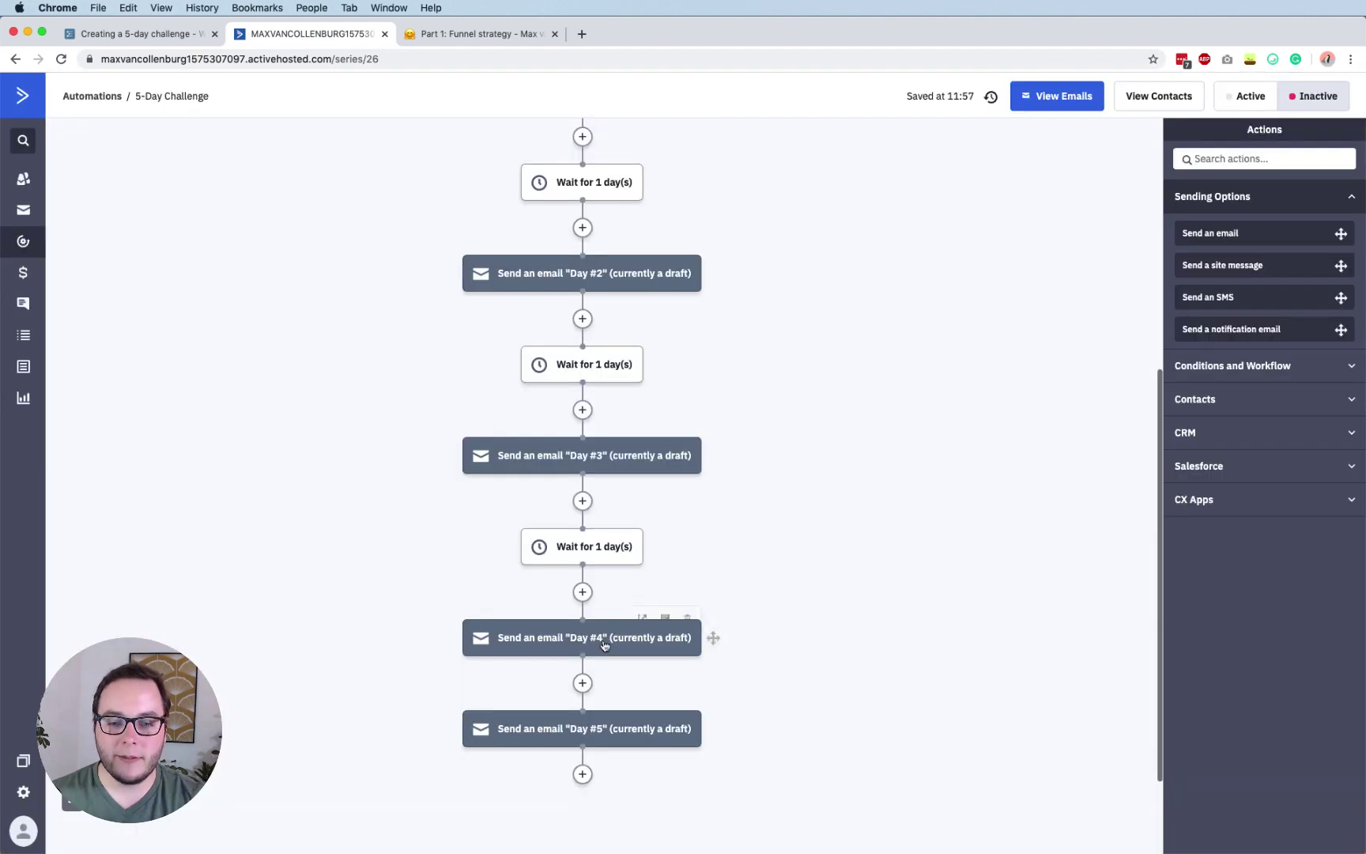
{"action": "scroll", "coordinate": [604, 644], "scroll_direction": "down", "scroll_amount": 1}
{"action": "left_click", "coordinate": [582, 624]}
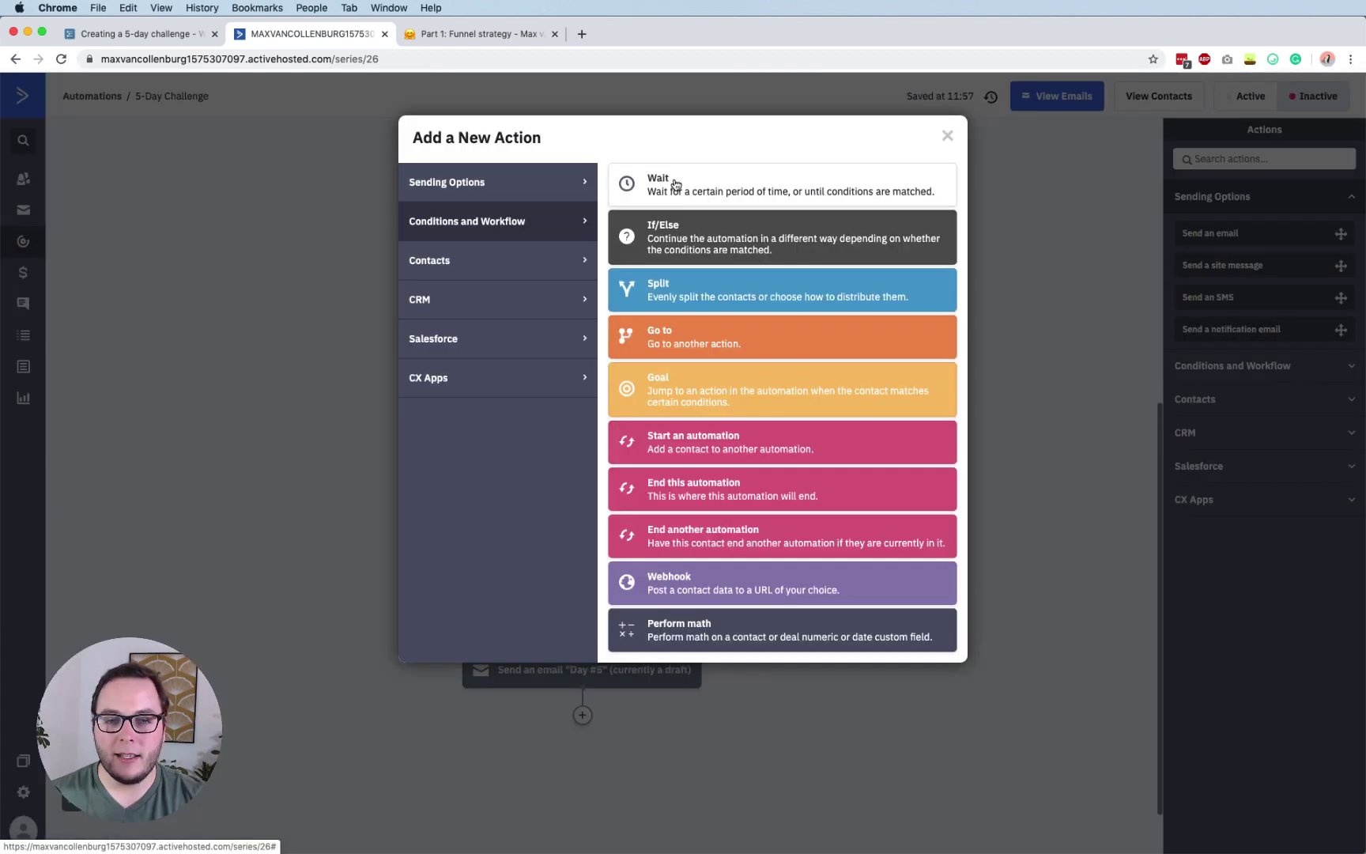
{"action": "left_click", "coordinate": [689, 202]}
{"action": "left_click", "coordinate": [570, 617]}
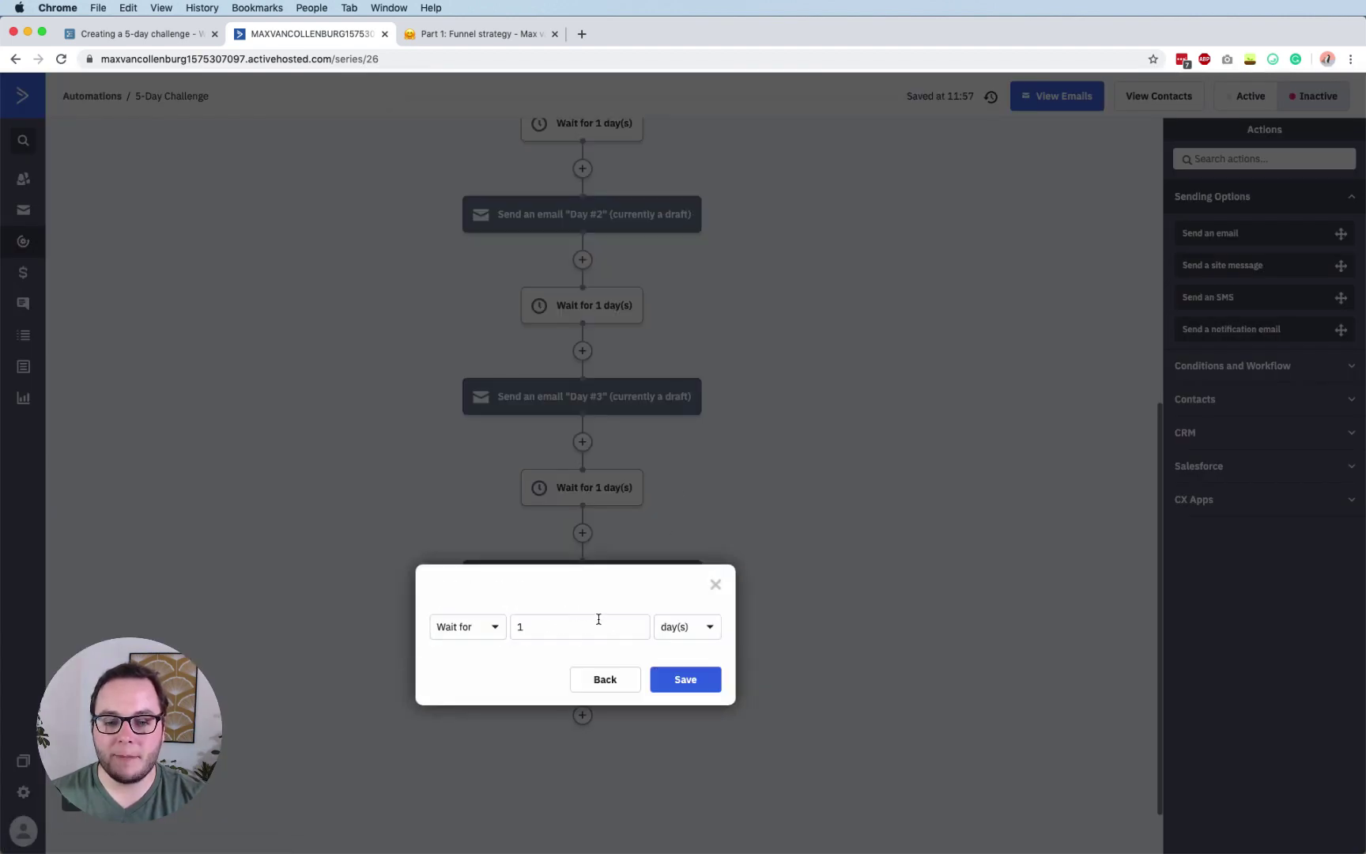
{"action": "left_click", "coordinate": [686, 679]}
{"action": "scroll", "coordinate": [701, 472], "scroll_direction": "up", "scroll_amount": 6}
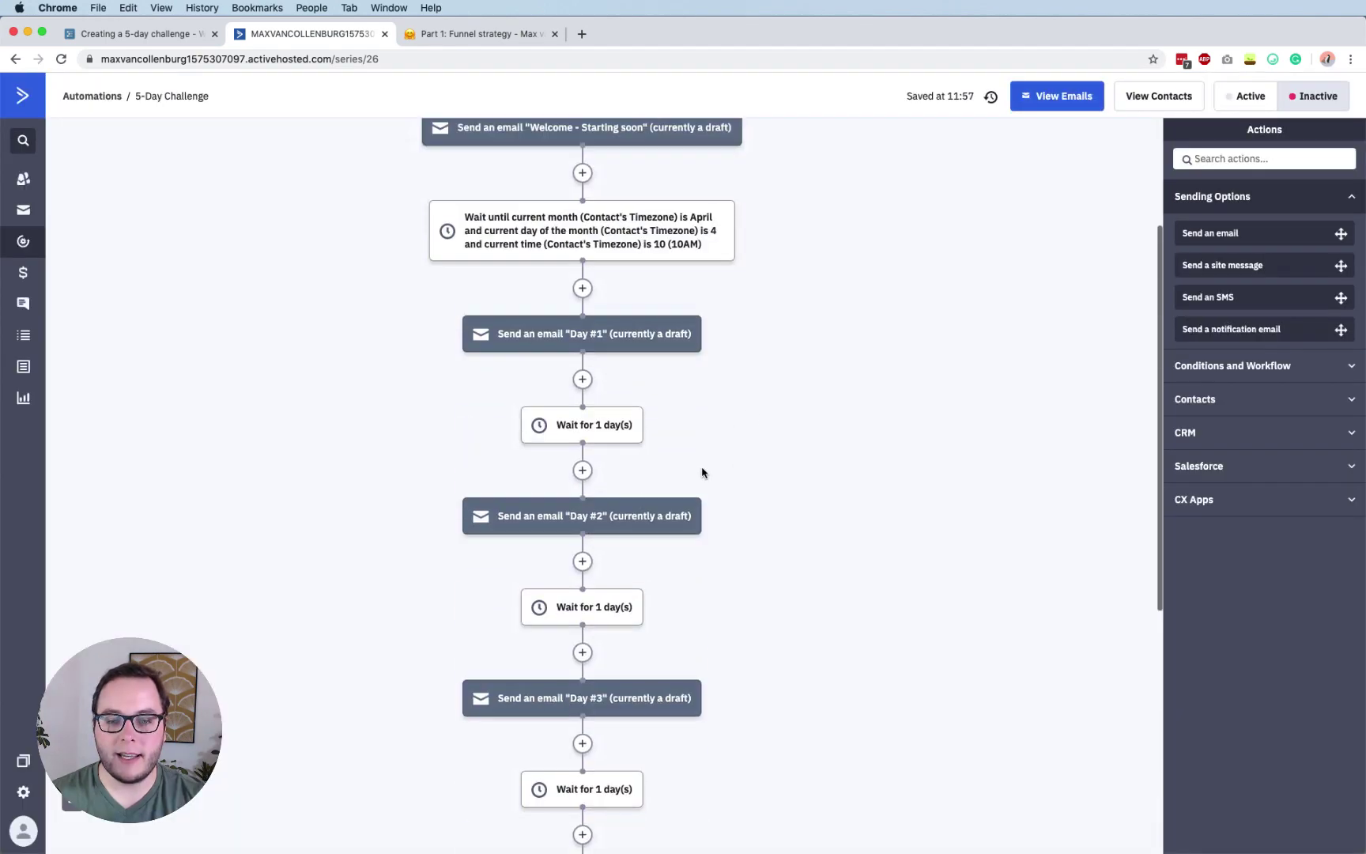
{"action": "scroll", "coordinate": [701, 472], "scroll_direction": "down", "scroll_amount": 3}
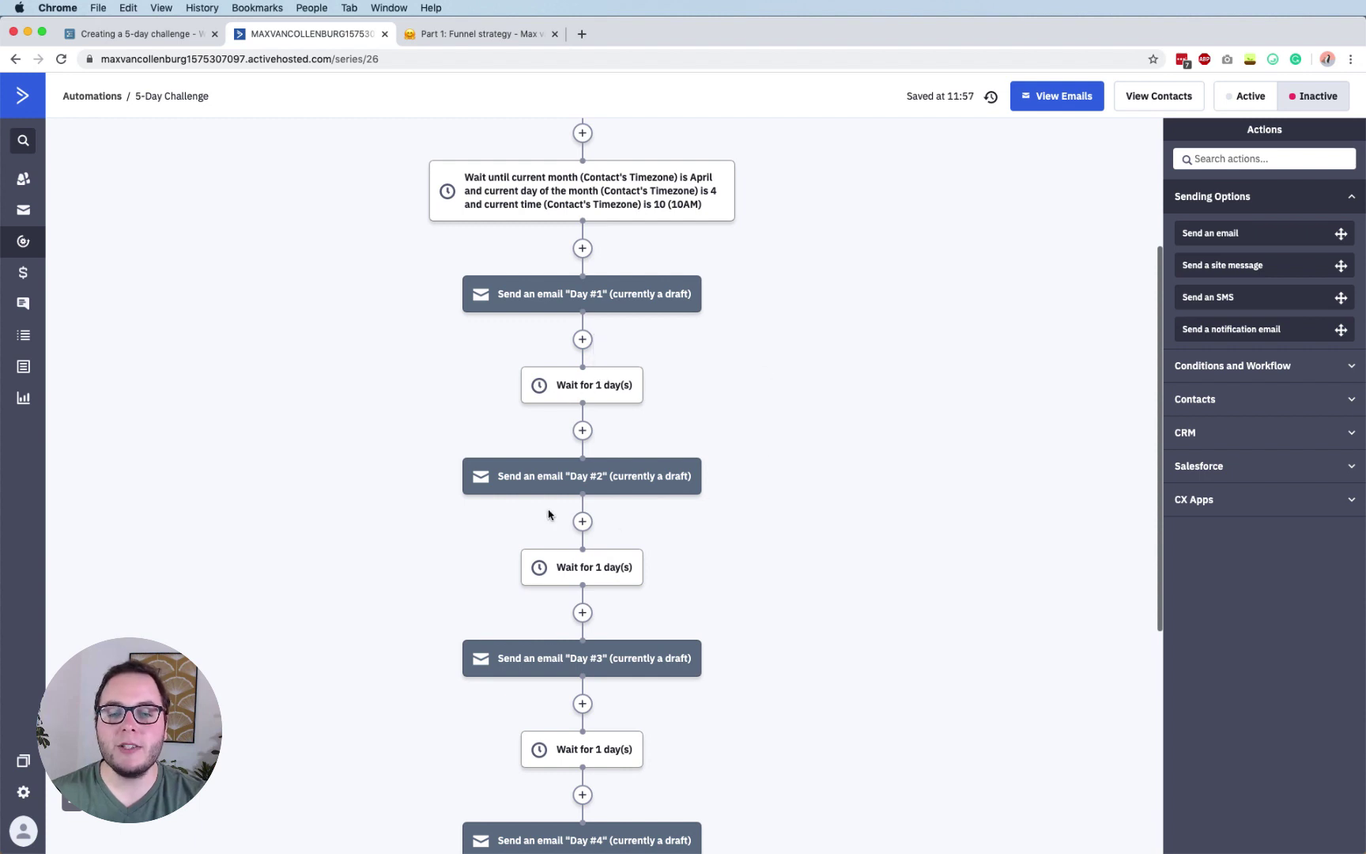
{"action": "scroll", "coordinate": [589, 490], "scroll_direction": "down", "scroll_amount": 3}
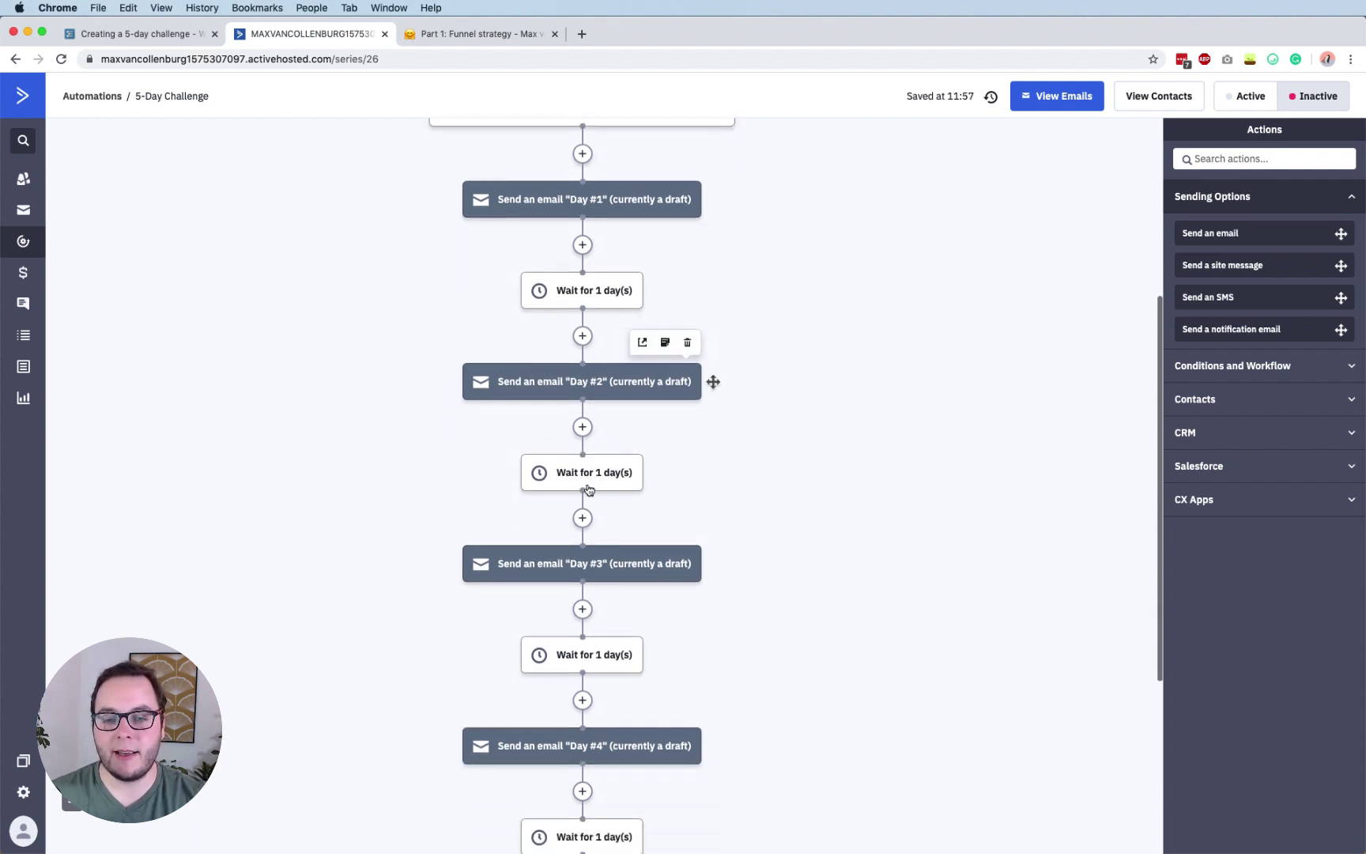
{"action": "scroll", "coordinate": [554, 552], "scroll_direction": "down", "scroll_amount": 5}
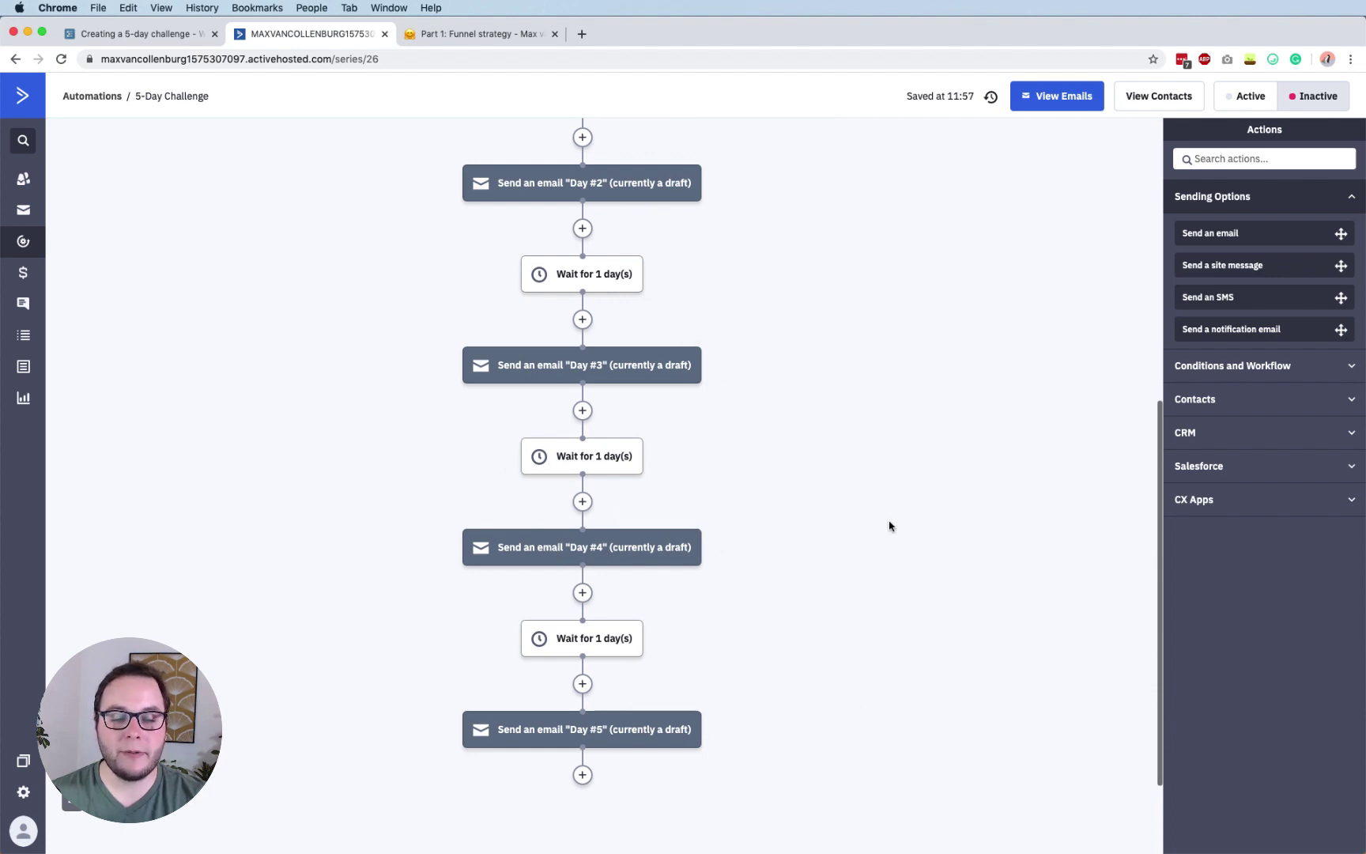
{"action": "scroll", "coordinate": [885, 514], "scroll_direction": "up", "scroll_amount": 6}
{"action": "scroll", "coordinate": [883, 511], "scroll_direction": "down", "scroll_amount": 10}
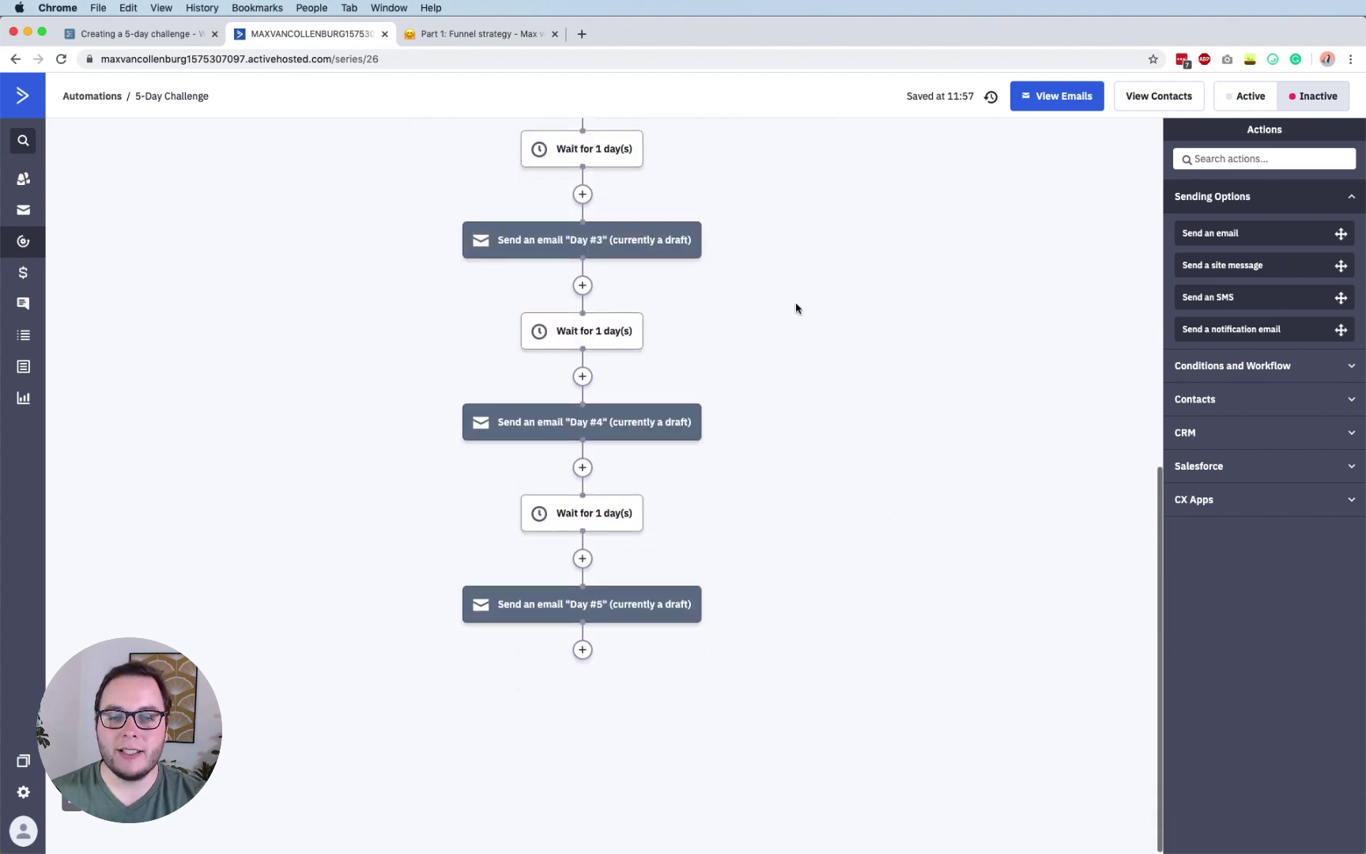
{"action": "scroll", "coordinate": [796, 309], "scroll_direction": "up", "scroll_amount": 15}
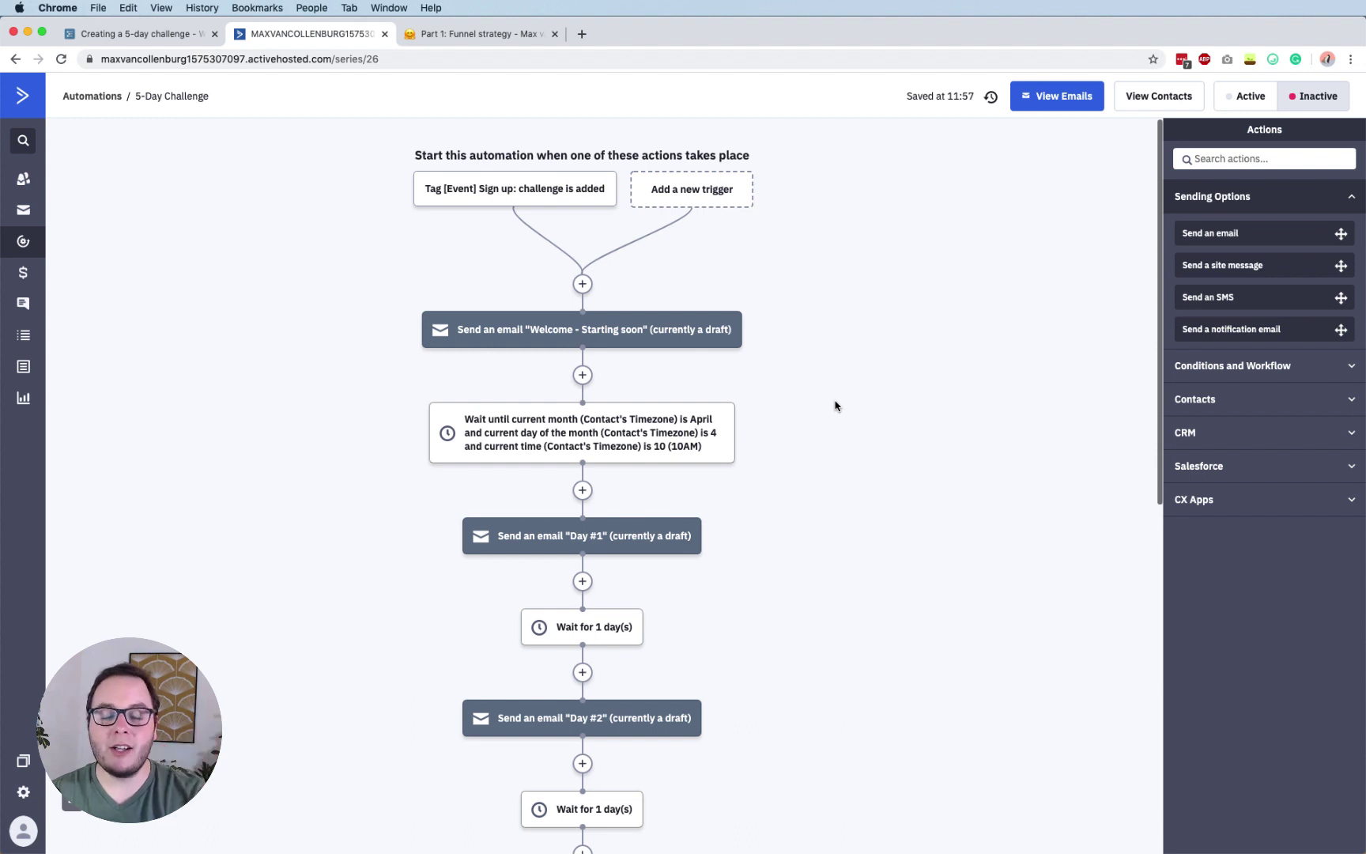
{"action": "scroll", "coordinate": [838, 381], "scroll_direction": "down", "scroll_amount": 1}
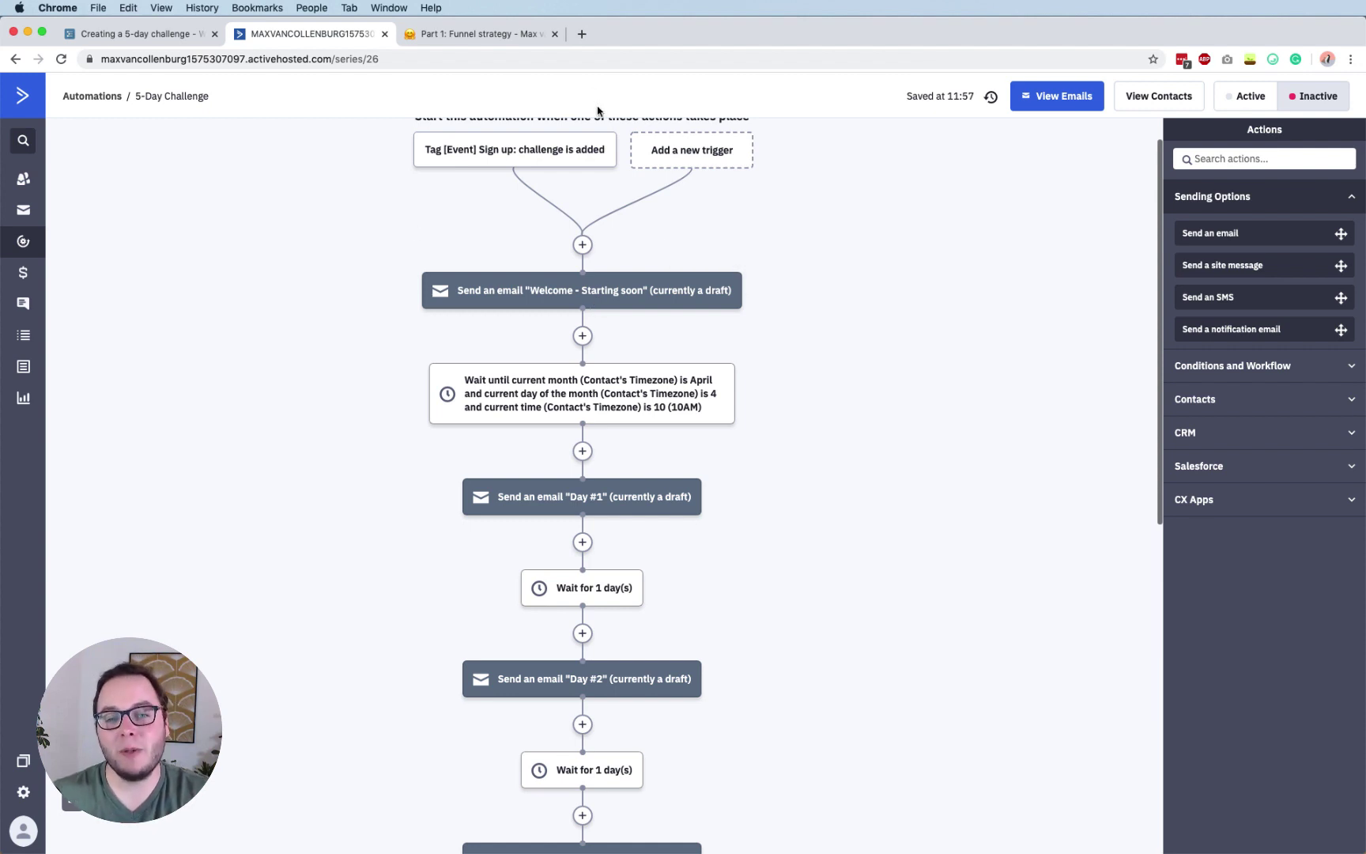
{"action": "left_click", "coordinate": [628, 299]}
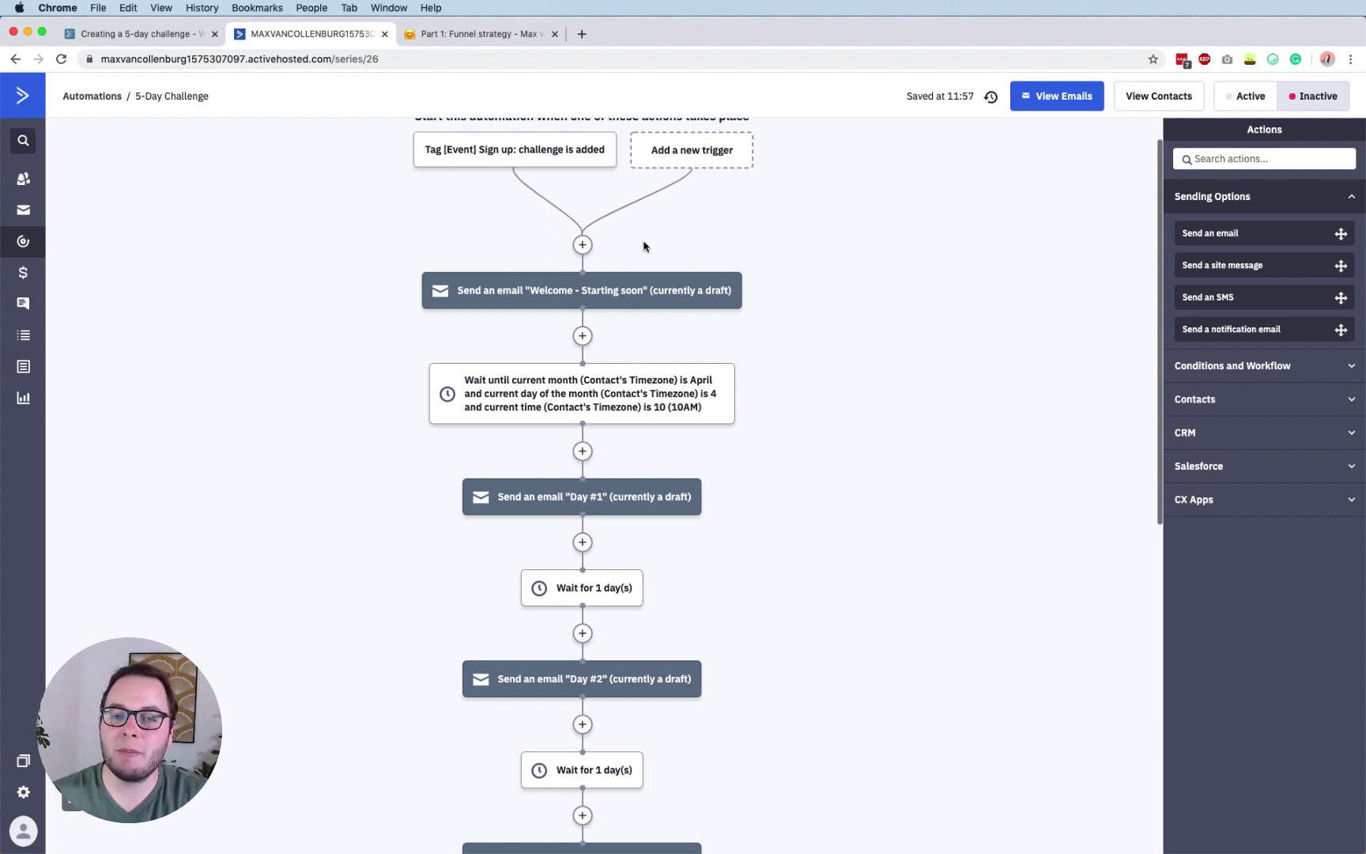
Insert an If/Else split before the Welcome email testing current month Is April.
{"action": "left_click", "coordinate": [582, 245]}
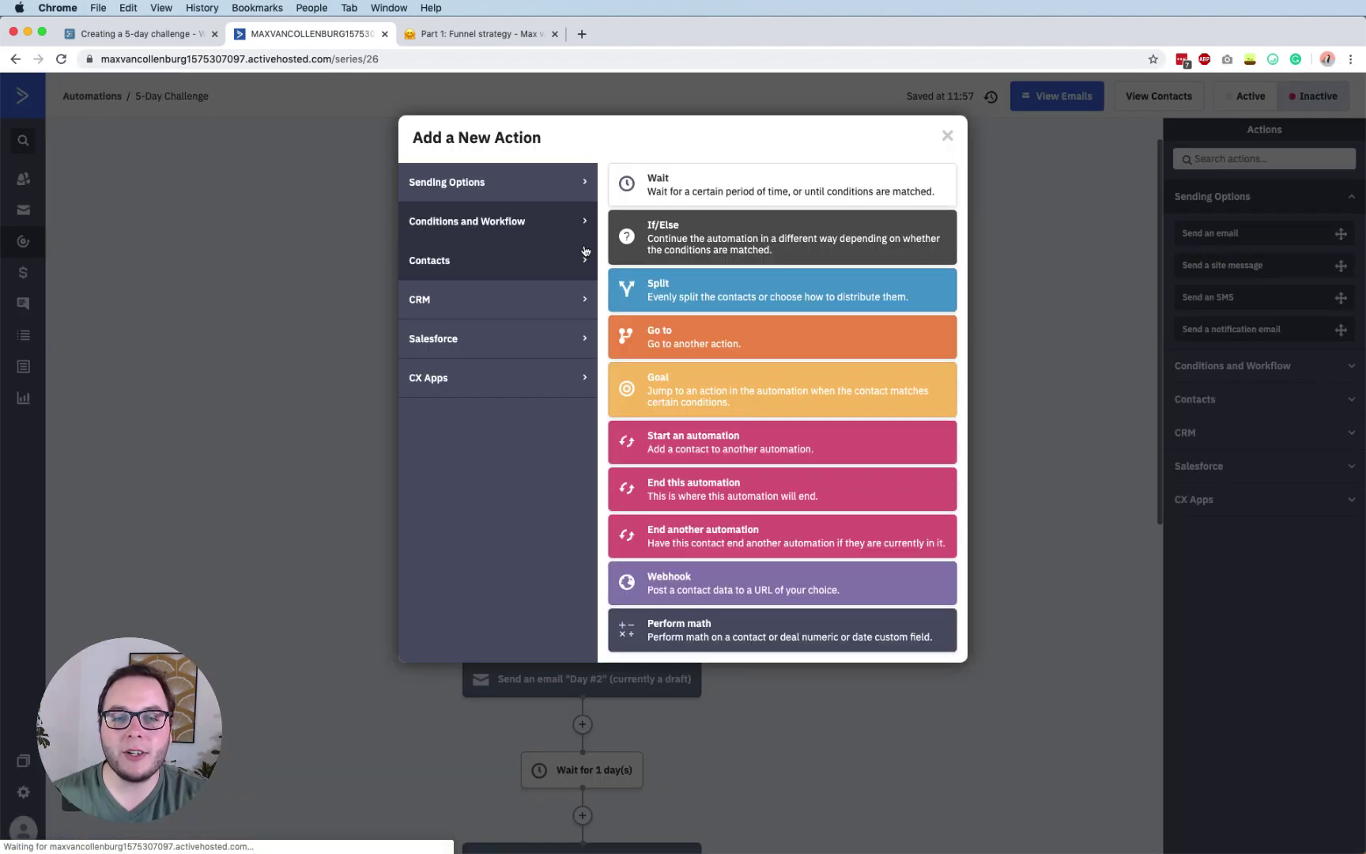
{"action": "left_click", "coordinate": [688, 239]}
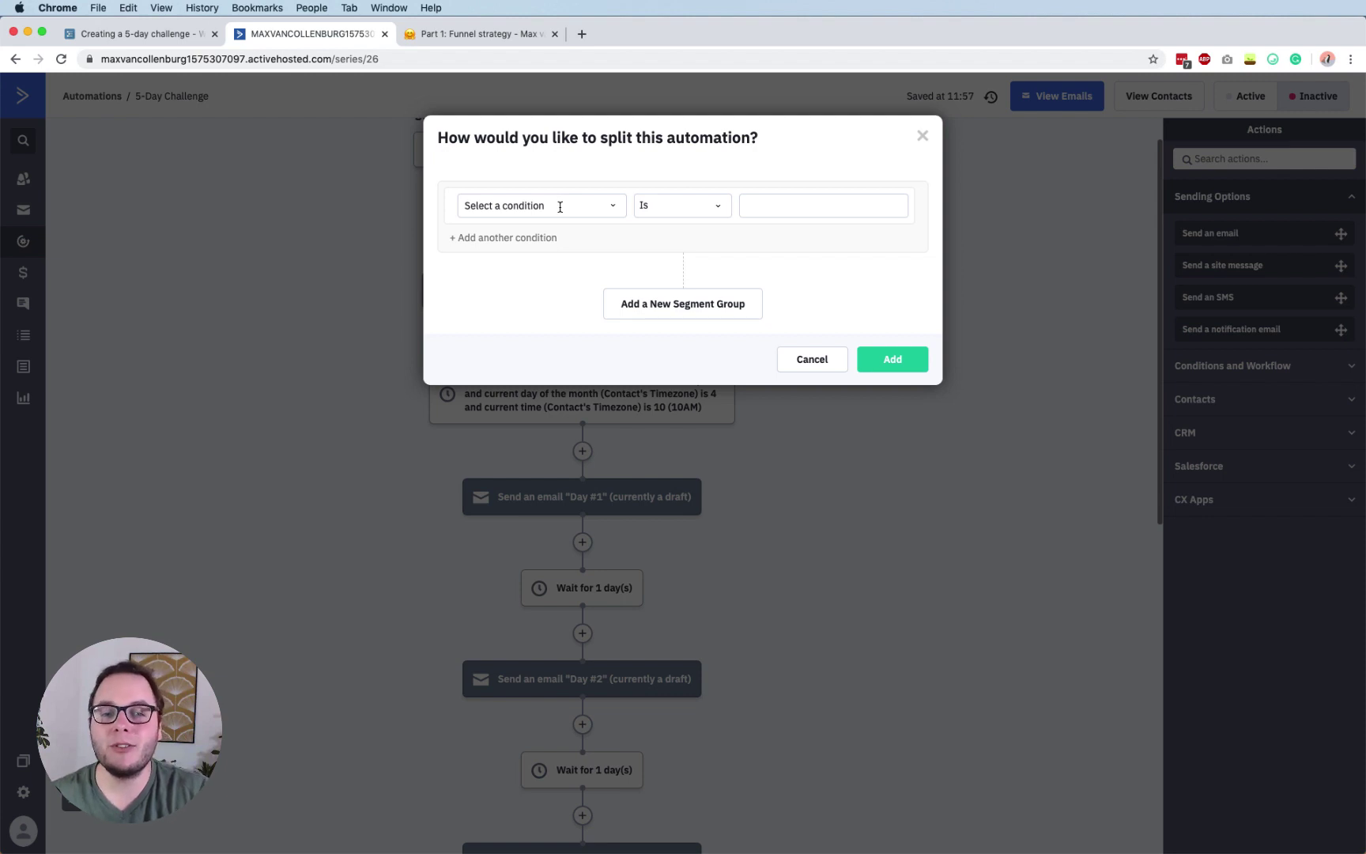
{"action": "left_click", "coordinate": [560, 207]}
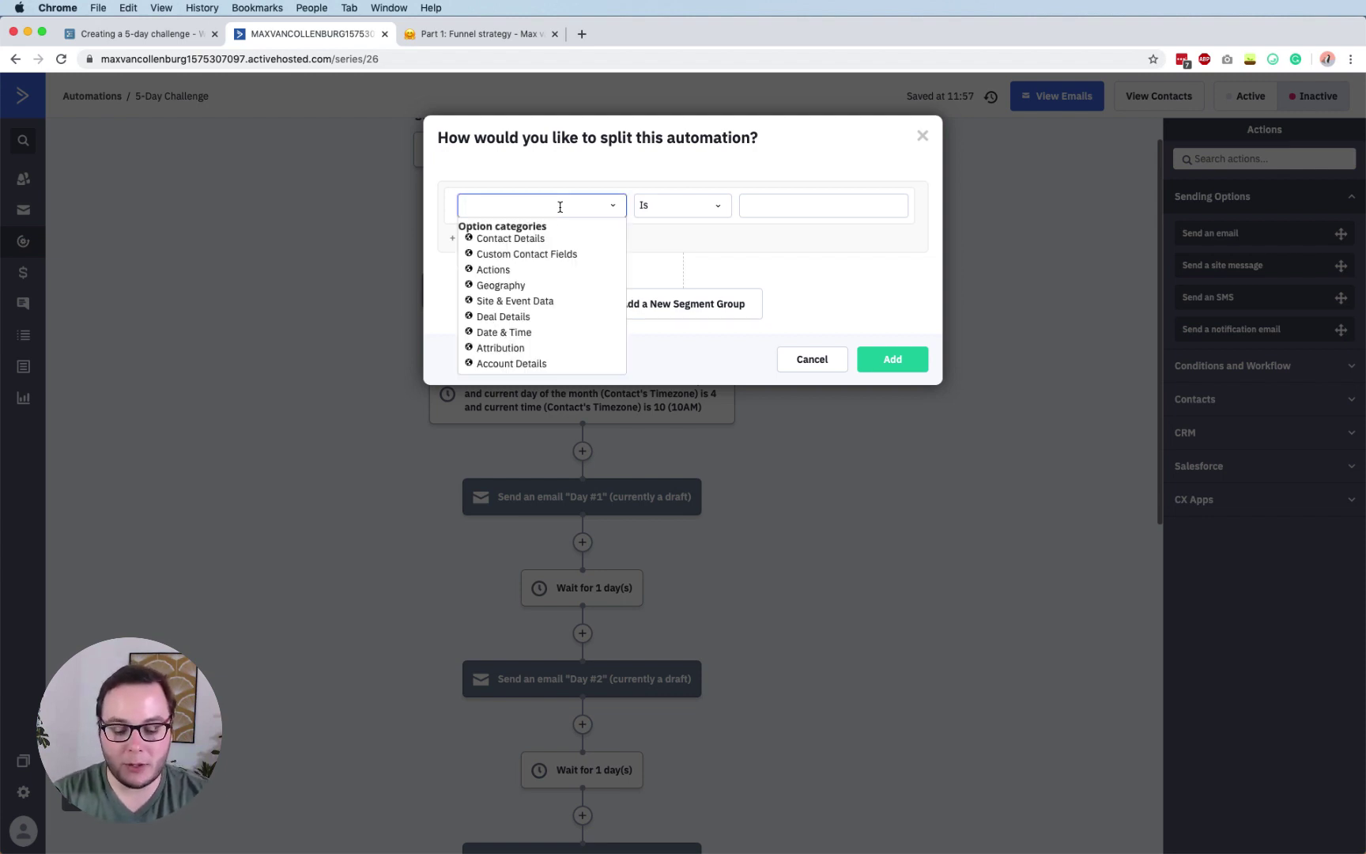
{"action": "type", "text": "current month"}
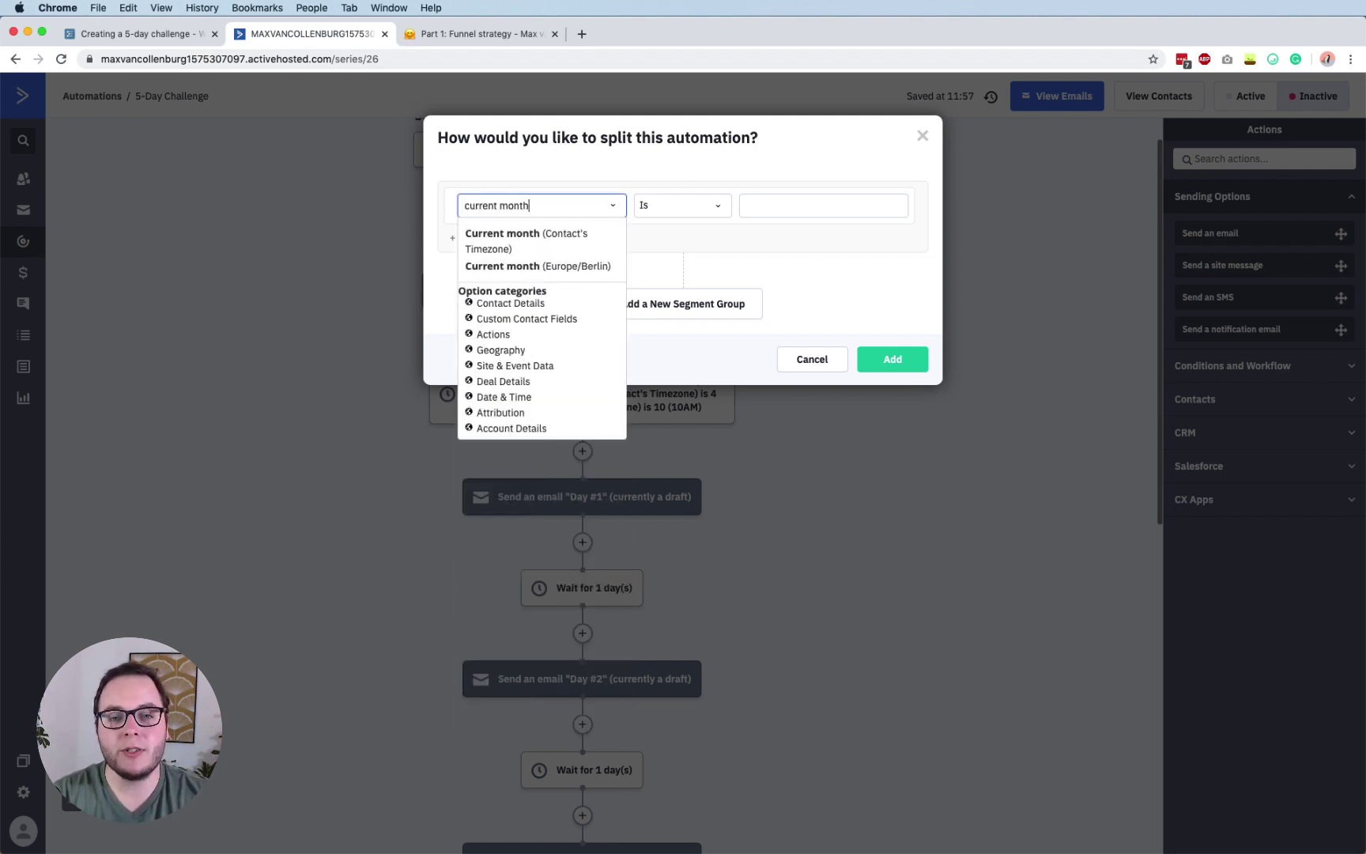
{"action": "left_click", "coordinate": [526, 234]}
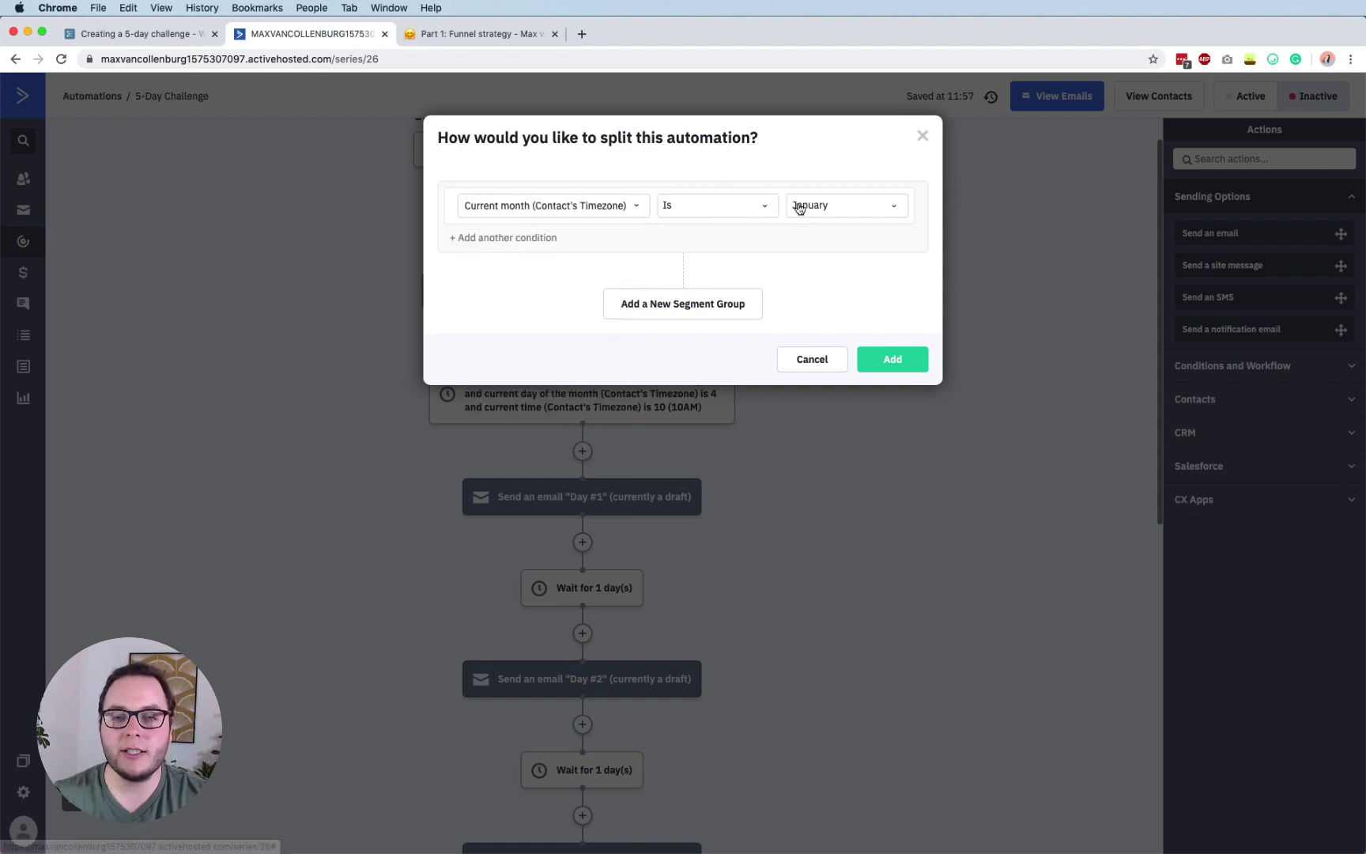
{"action": "left_click", "coordinate": [838, 207]}
{"action": "left_click", "coordinate": [699, 206]}
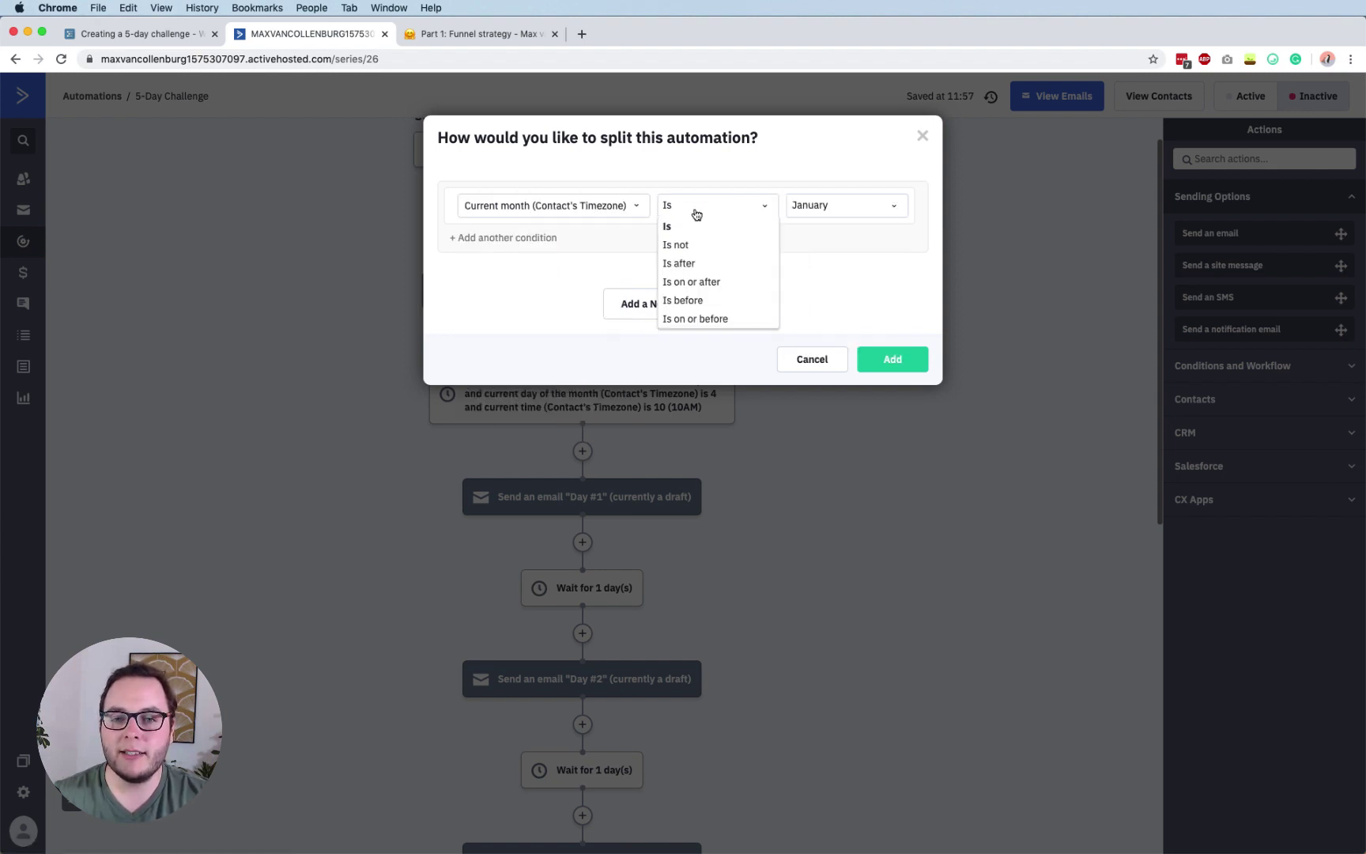
{"action": "left_click", "coordinate": [813, 213]}
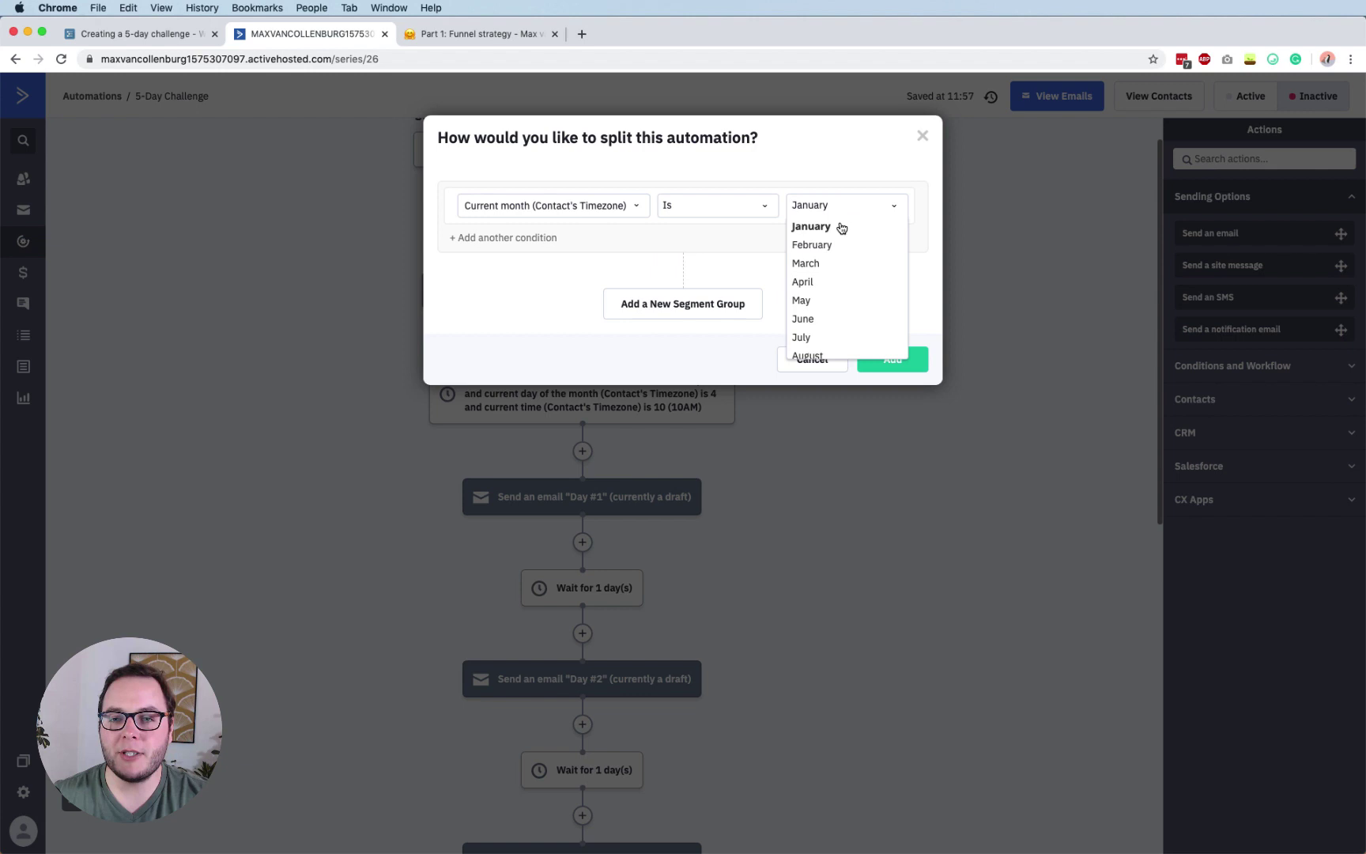
{"action": "left_click", "coordinate": [816, 290]}
Add 'current day of the month is on or after 4' and start a new segment group.
{"action": "left_click", "coordinate": [521, 237]}
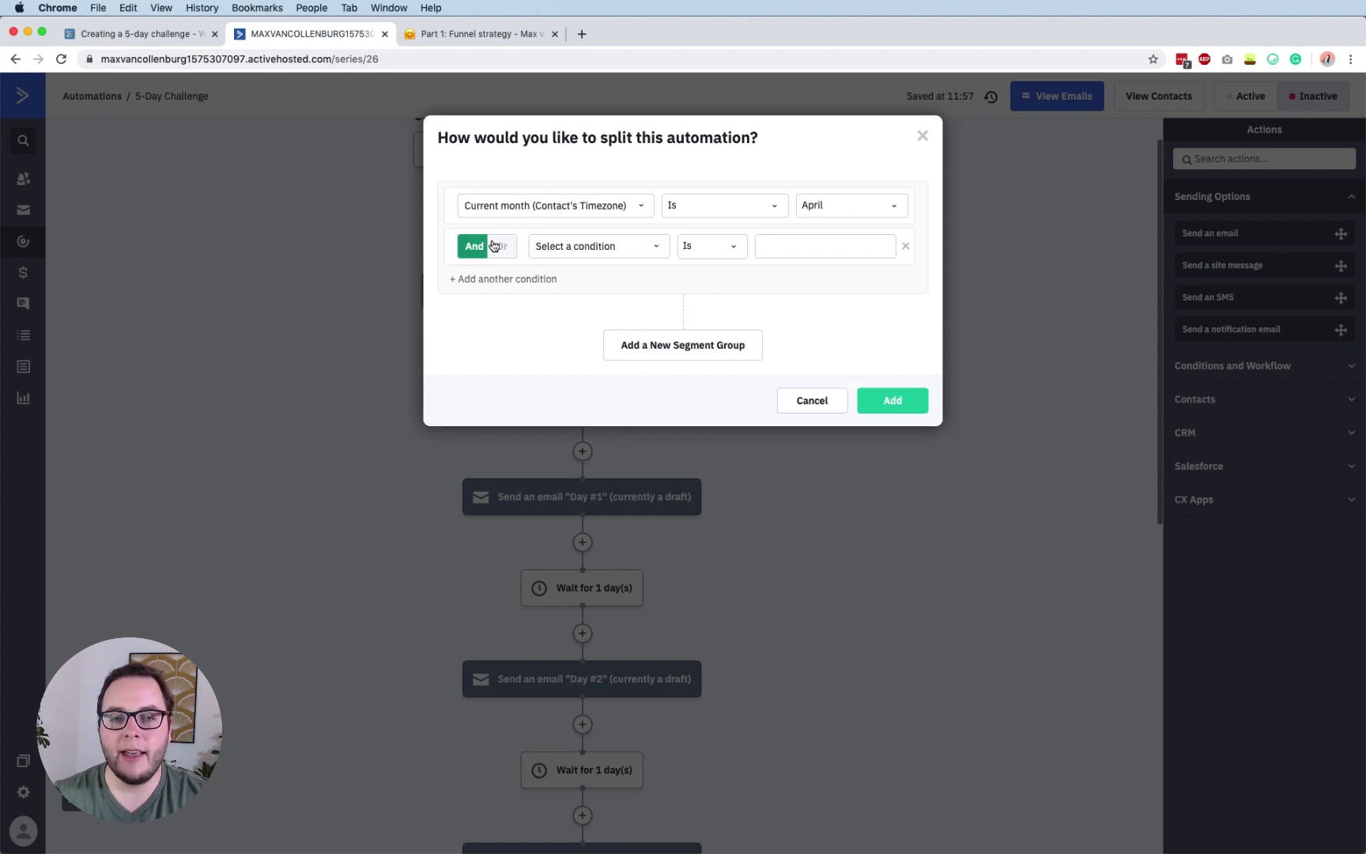
{"action": "left_click", "coordinate": [565, 246]}
{"action": "type", "text": "current day of mo"}
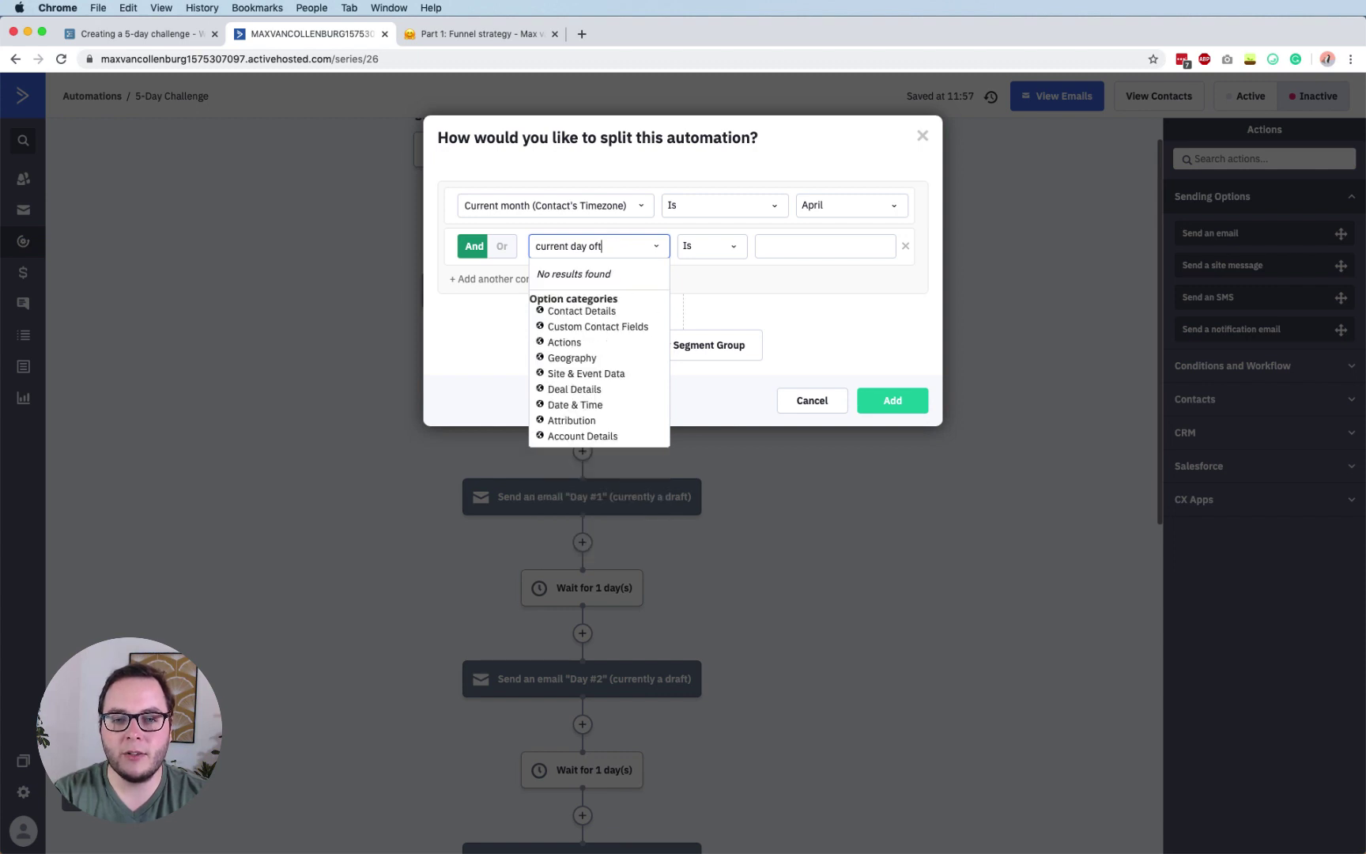
{"action": "type", "text": "he"}
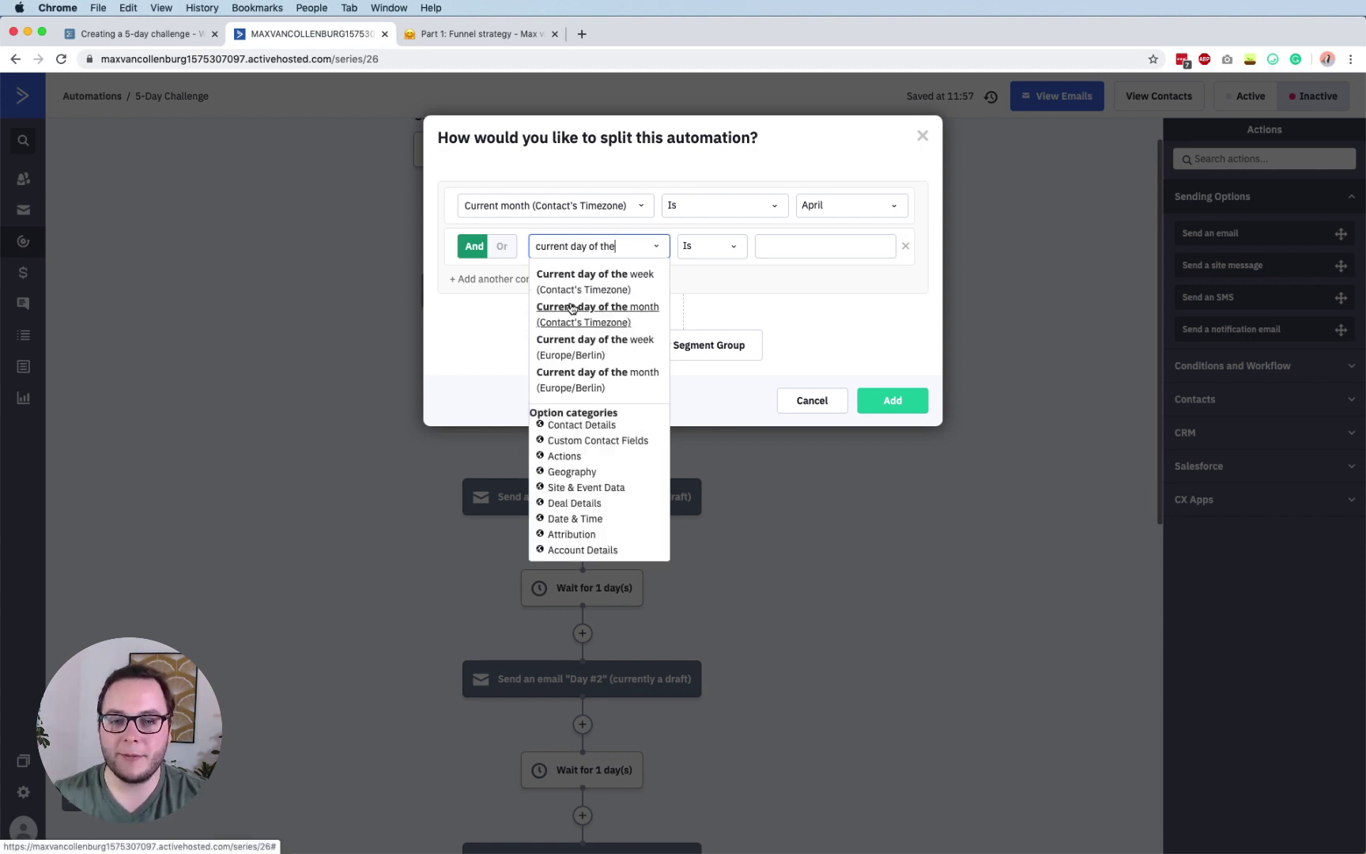
{"action": "left_click", "coordinate": [571, 308]}
{"action": "left_click", "coordinate": [800, 251]}
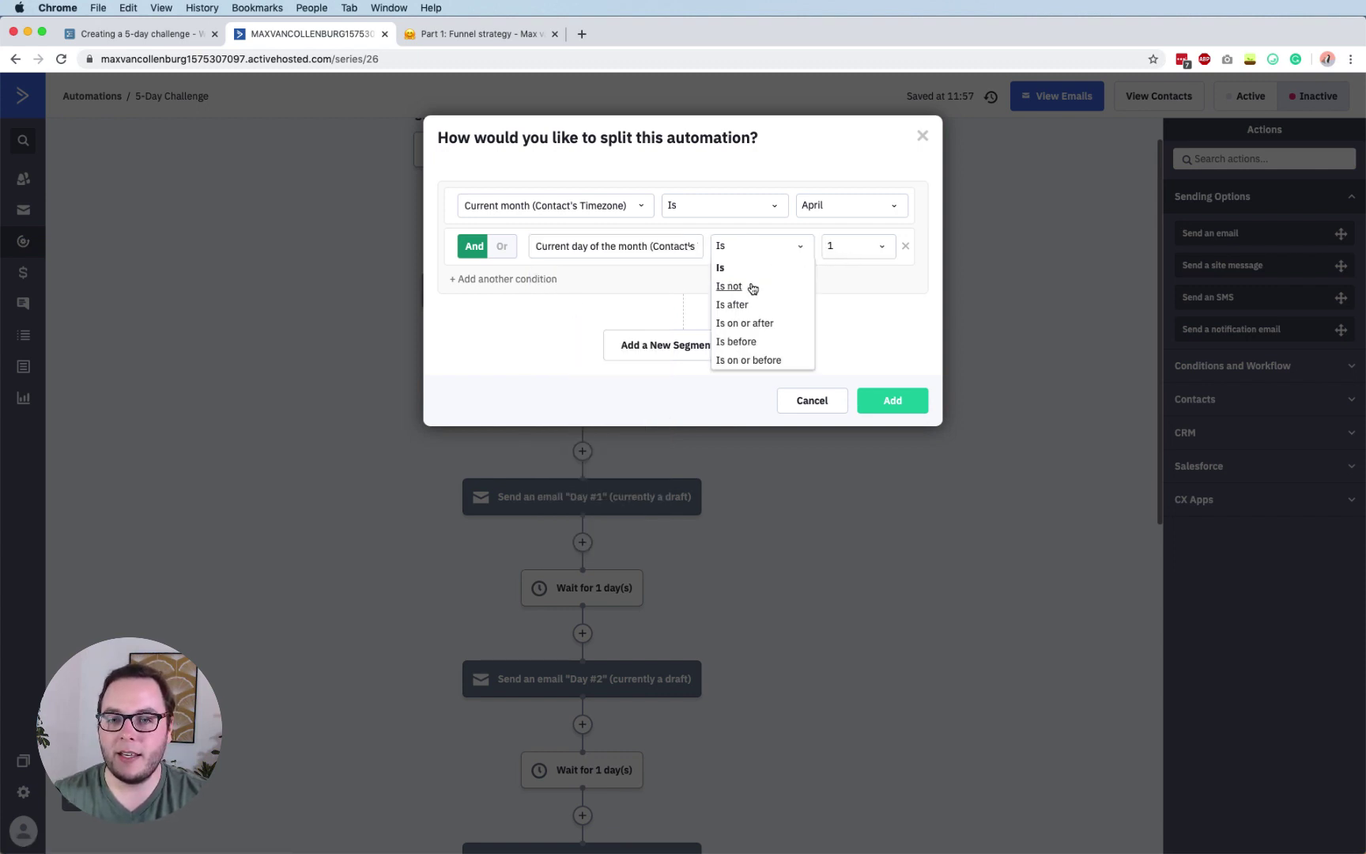
{"action": "left_click", "coordinate": [740, 324]}
{"action": "left_click", "coordinate": [853, 251]}
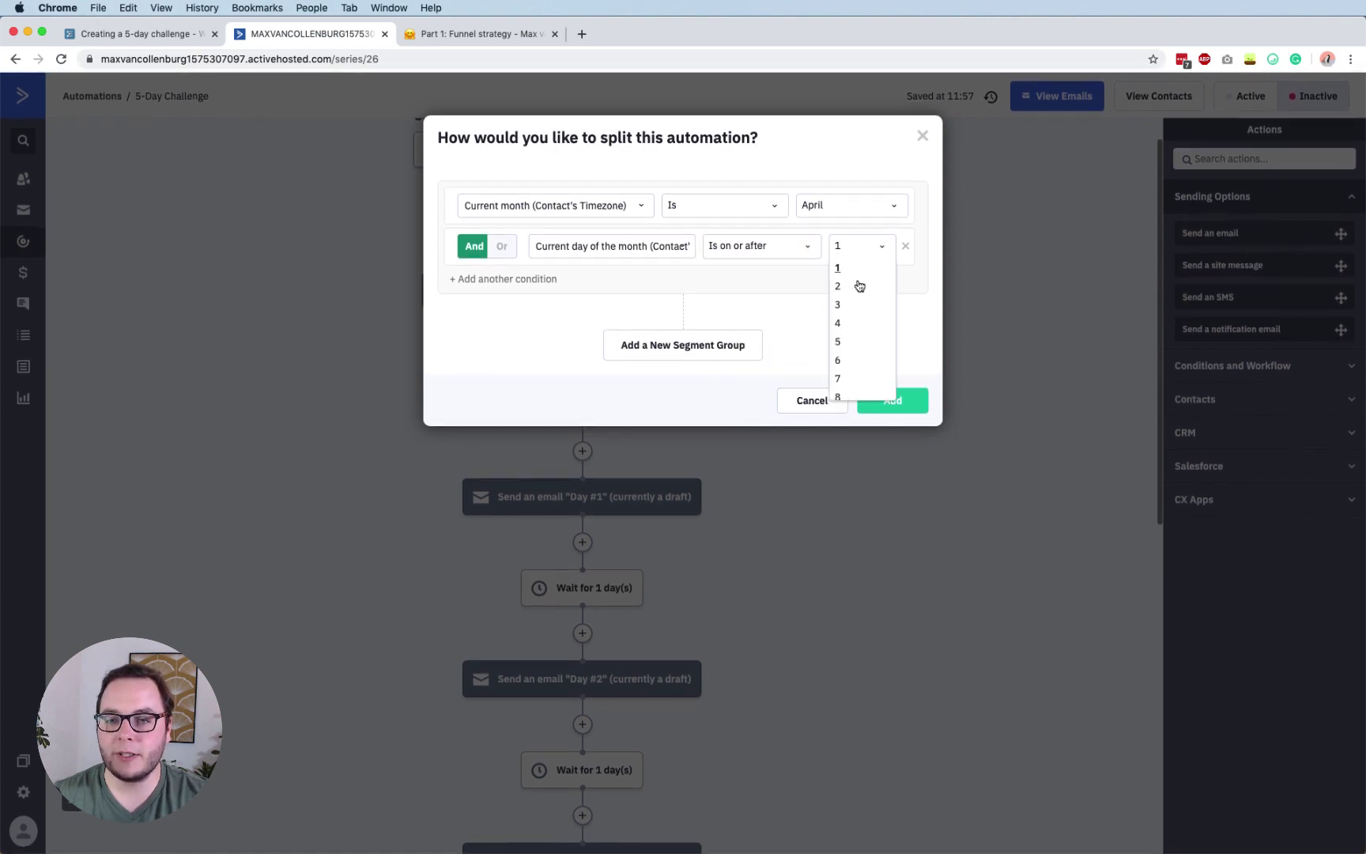
{"action": "left_click", "coordinate": [852, 324]}
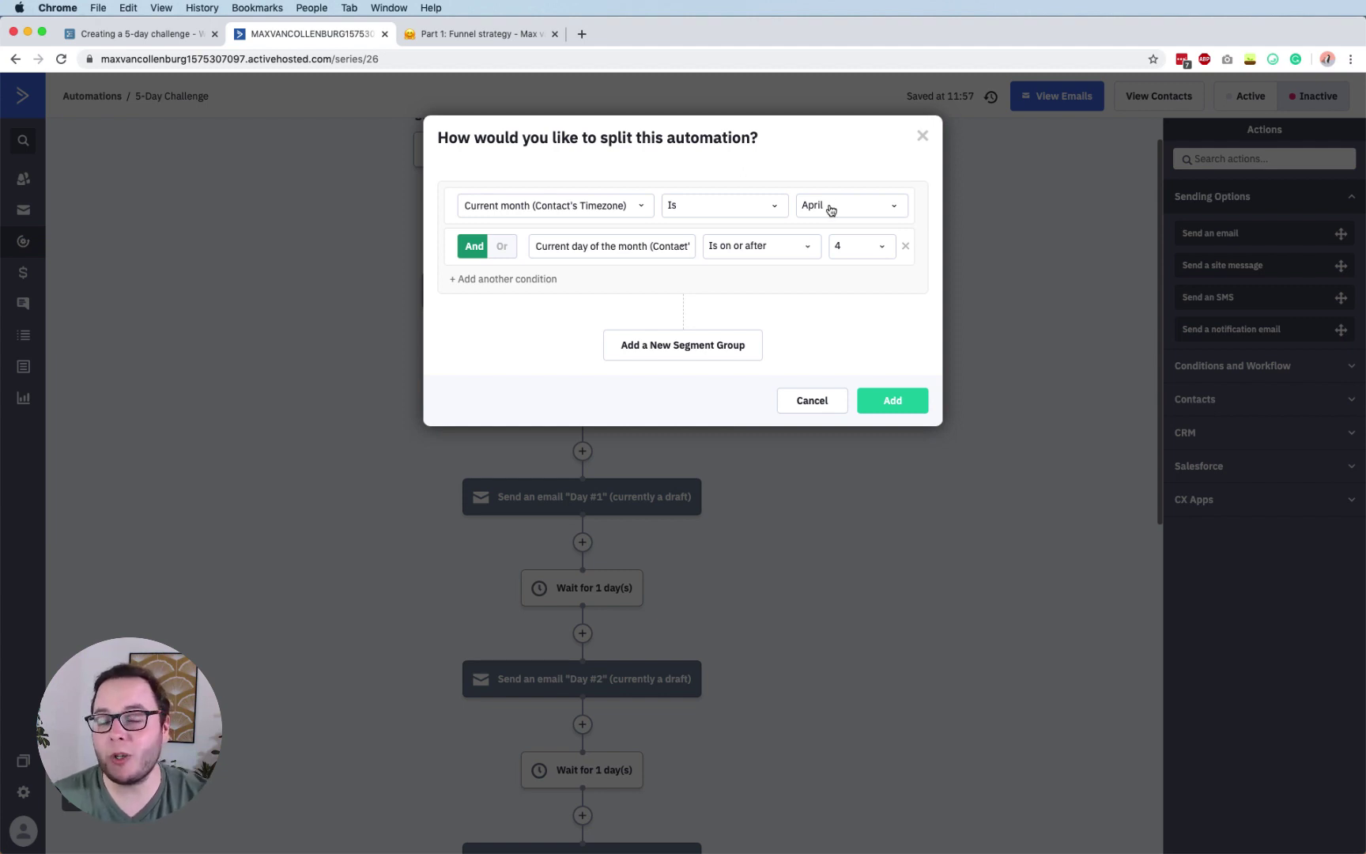
{"action": "left_click", "coordinate": [700, 355]}
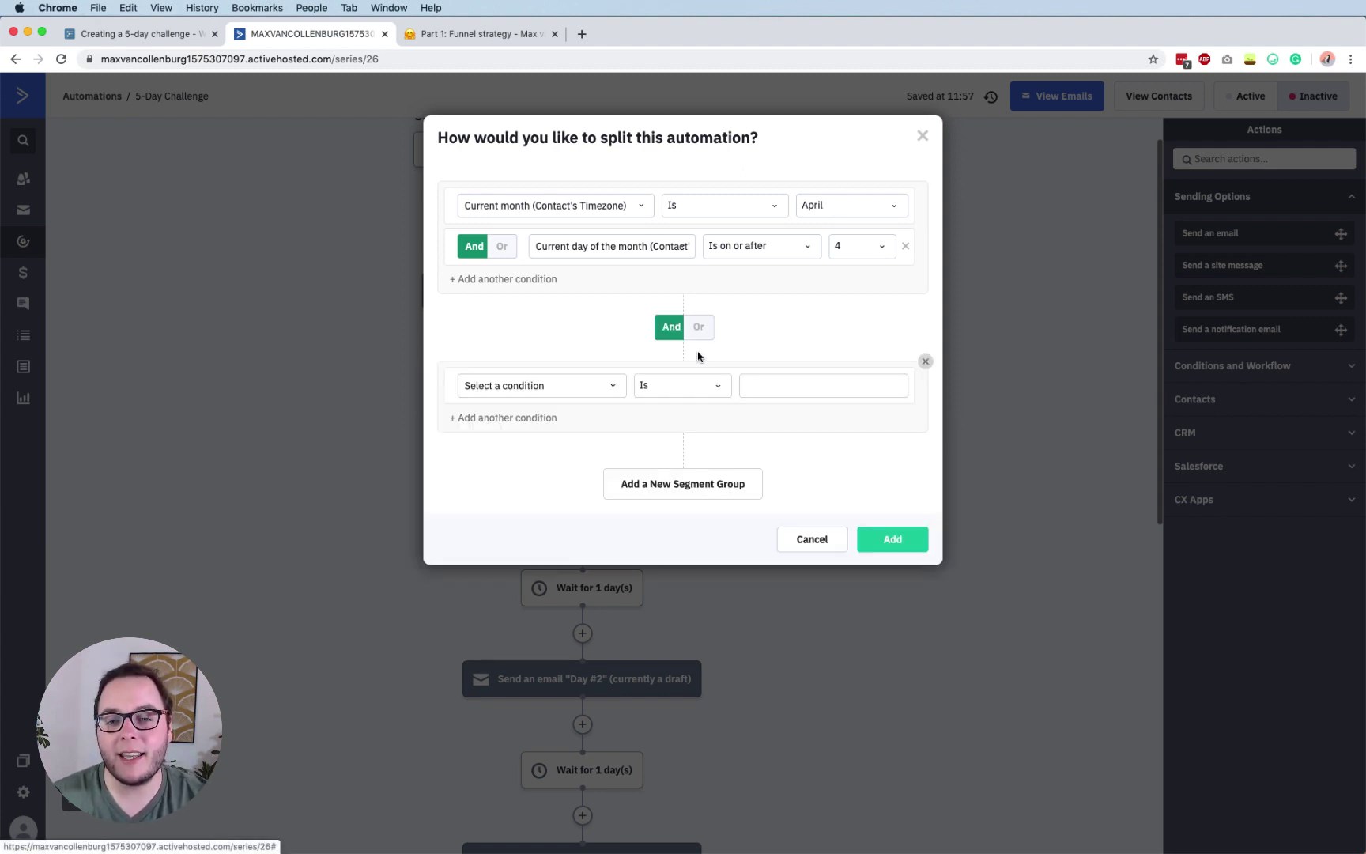
Give the second condition group Current month (Contact's Timezone) Is after April and add the split.
{"action": "left_click", "coordinate": [504, 385]}
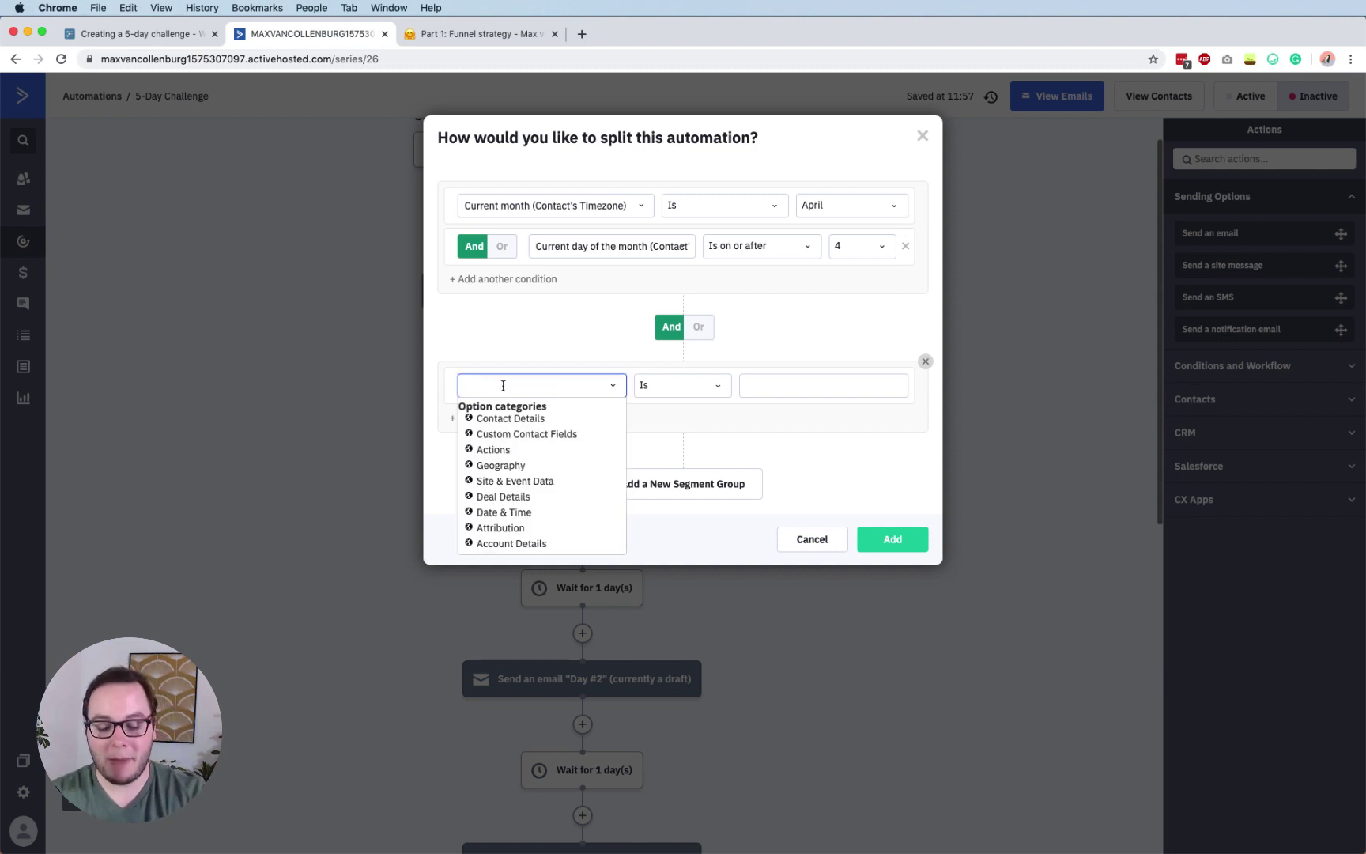
{"action": "type", "text": "current month"}
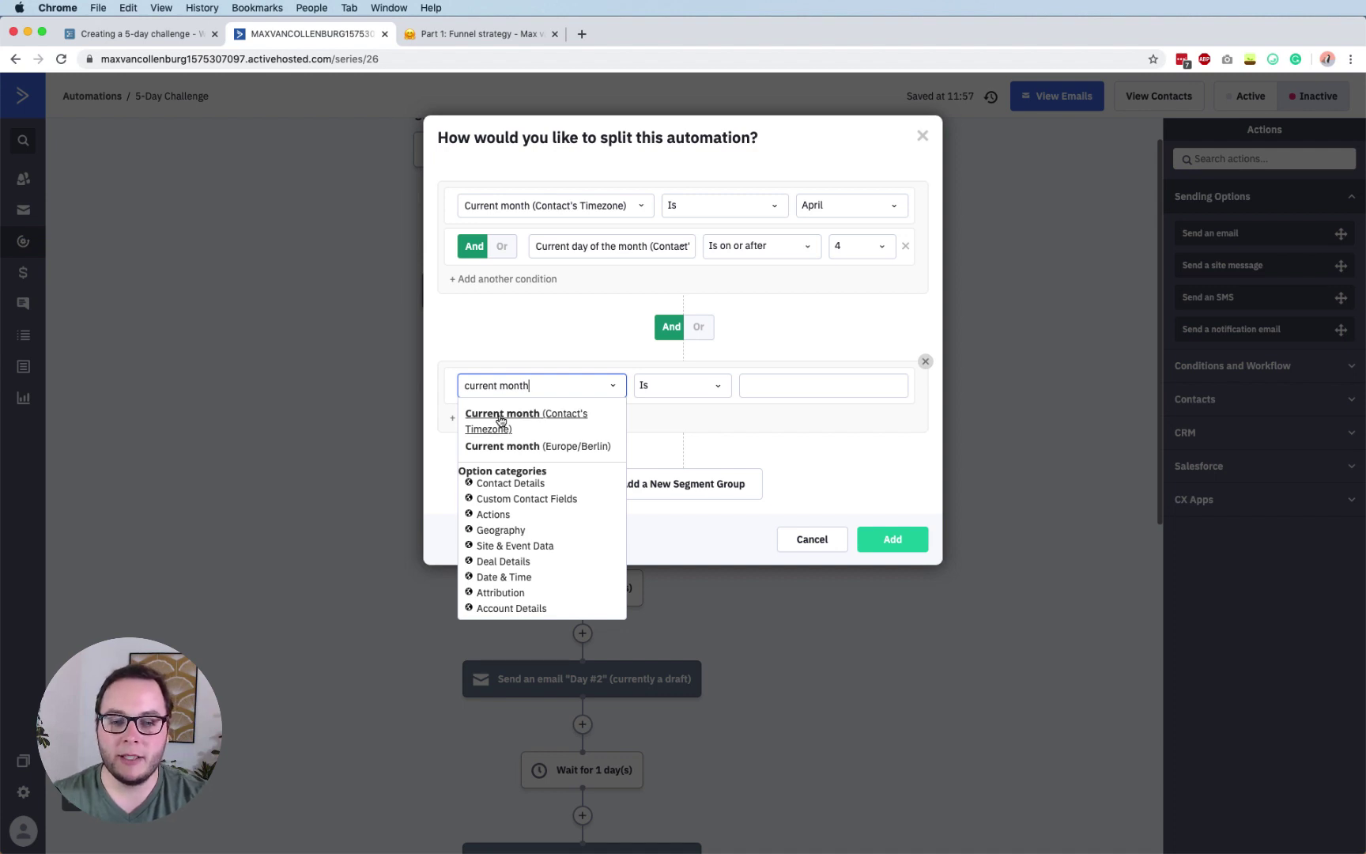
{"action": "left_click", "coordinate": [487, 420]}
{"action": "left_click", "coordinate": [690, 385]}
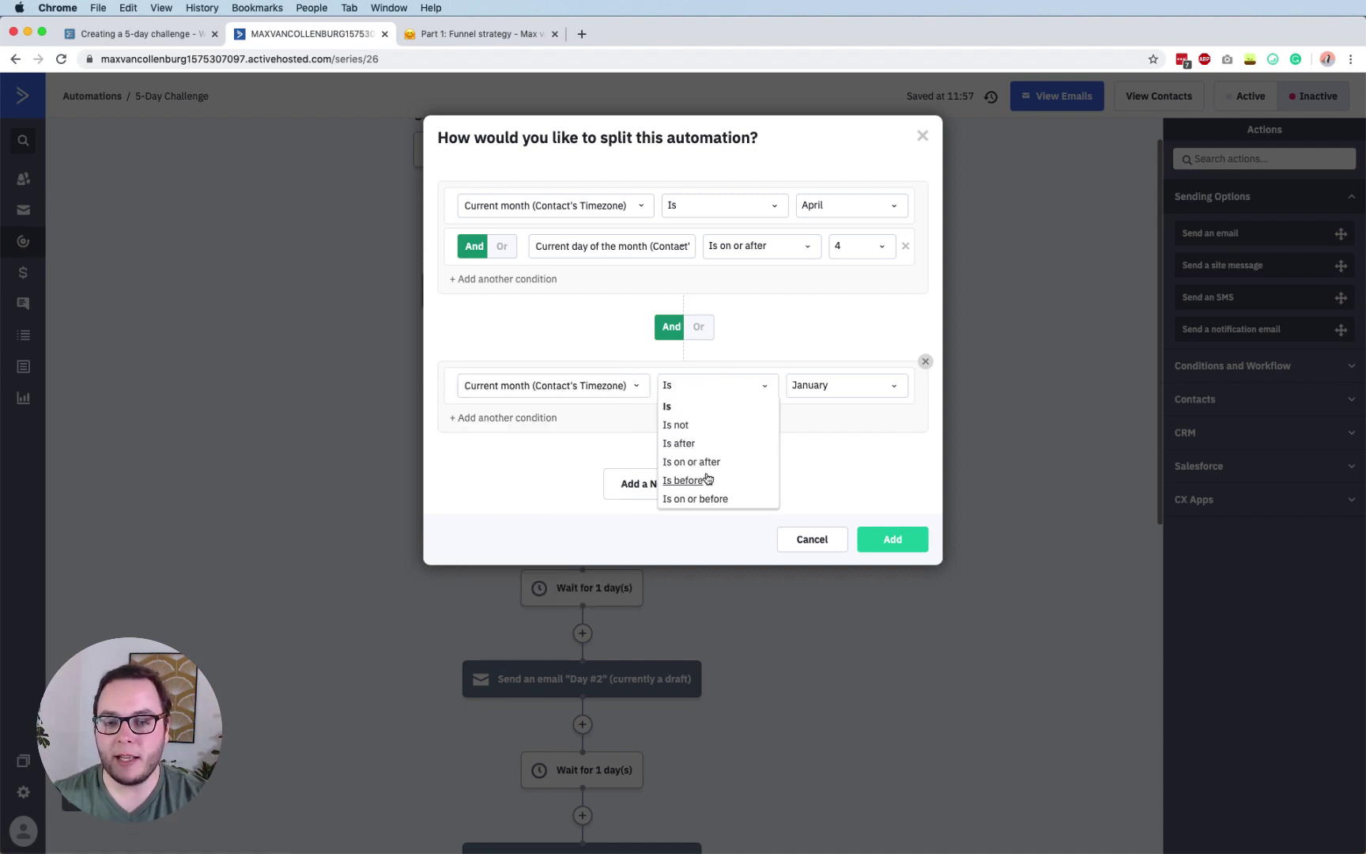
{"action": "left_click", "coordinate": [680, 444]}
{"action": "left_click", "coordinate": [846, 385]}
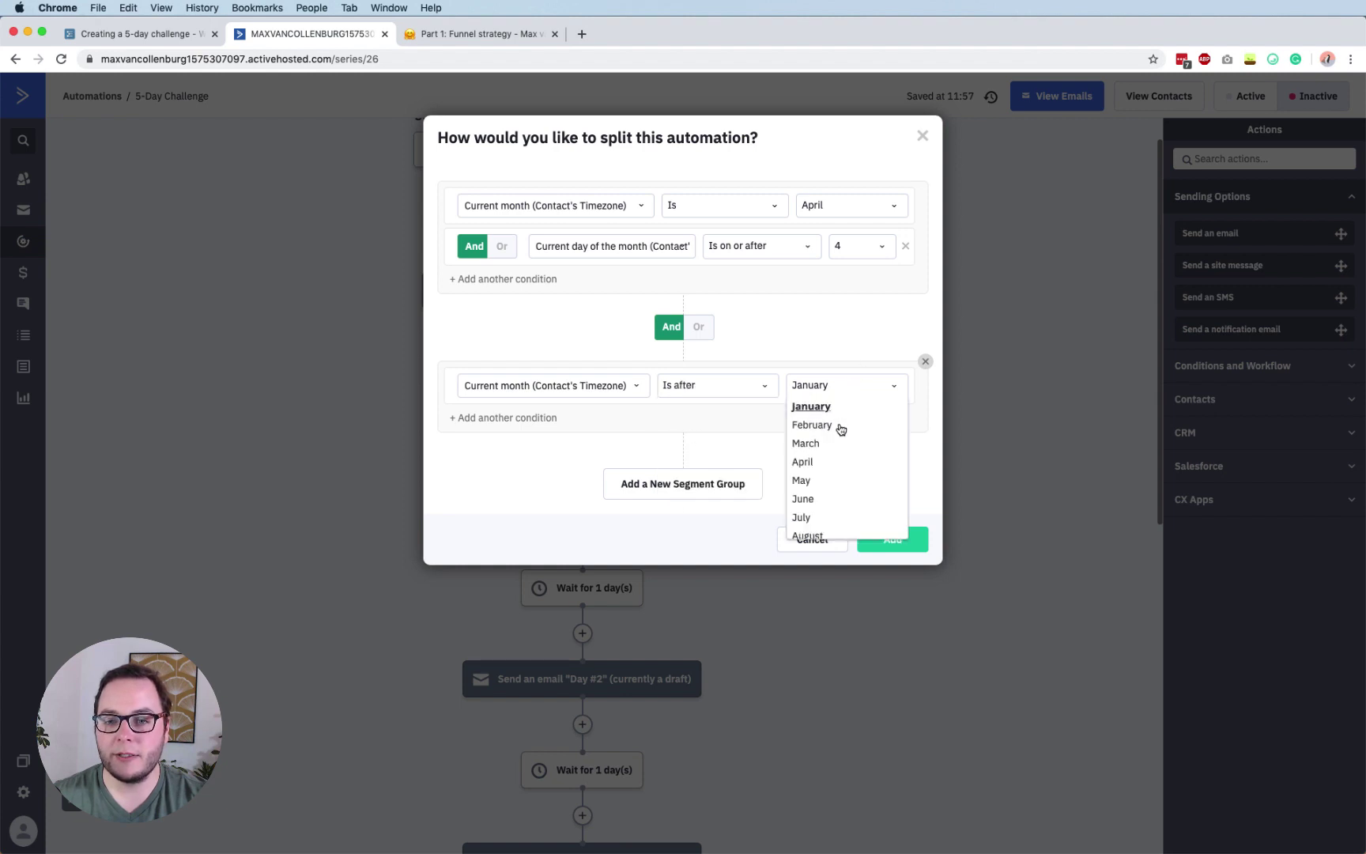
{"action": "left_click", "coordinate": [807, 462]}
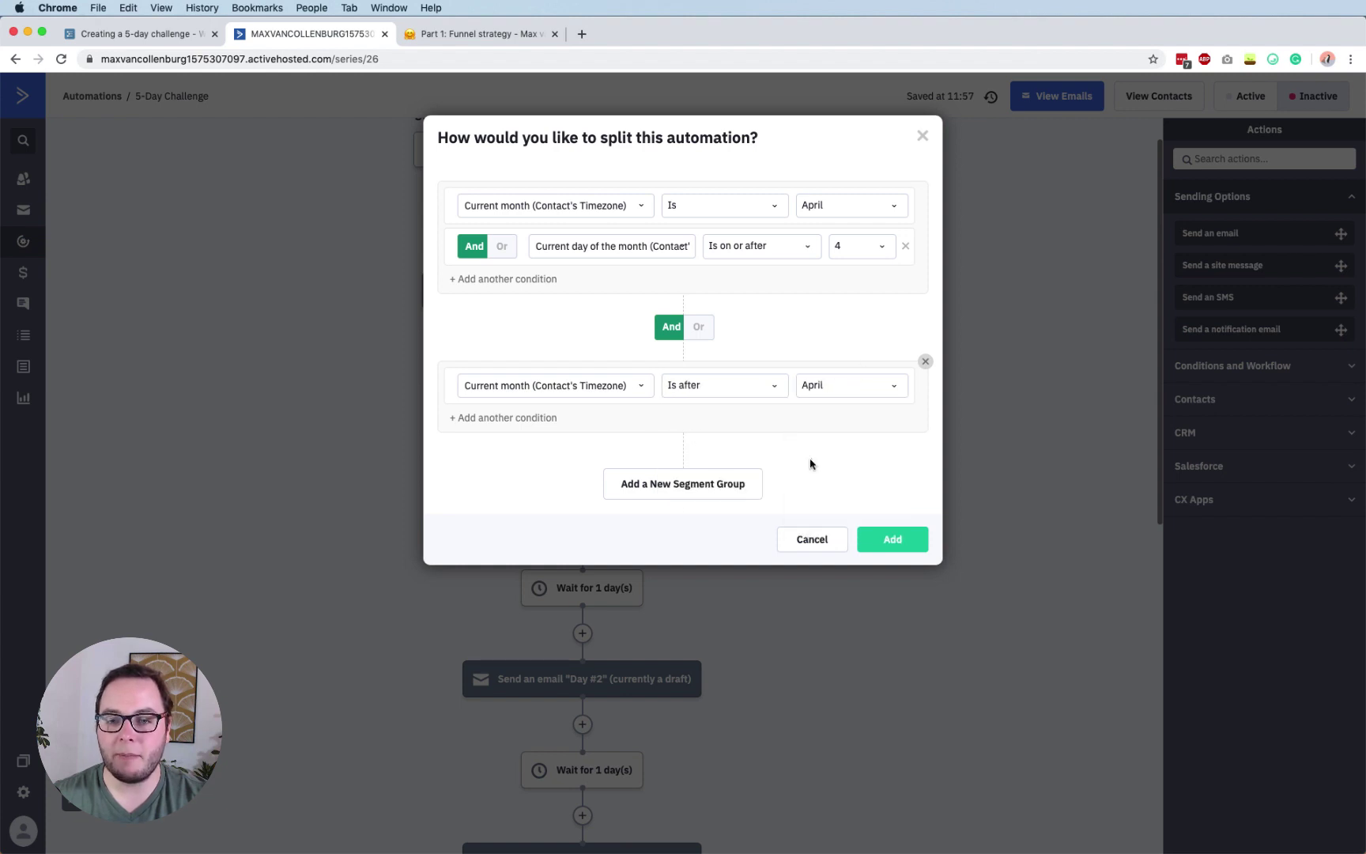
{"action": "left_click", "coordinate": [904, 538]}
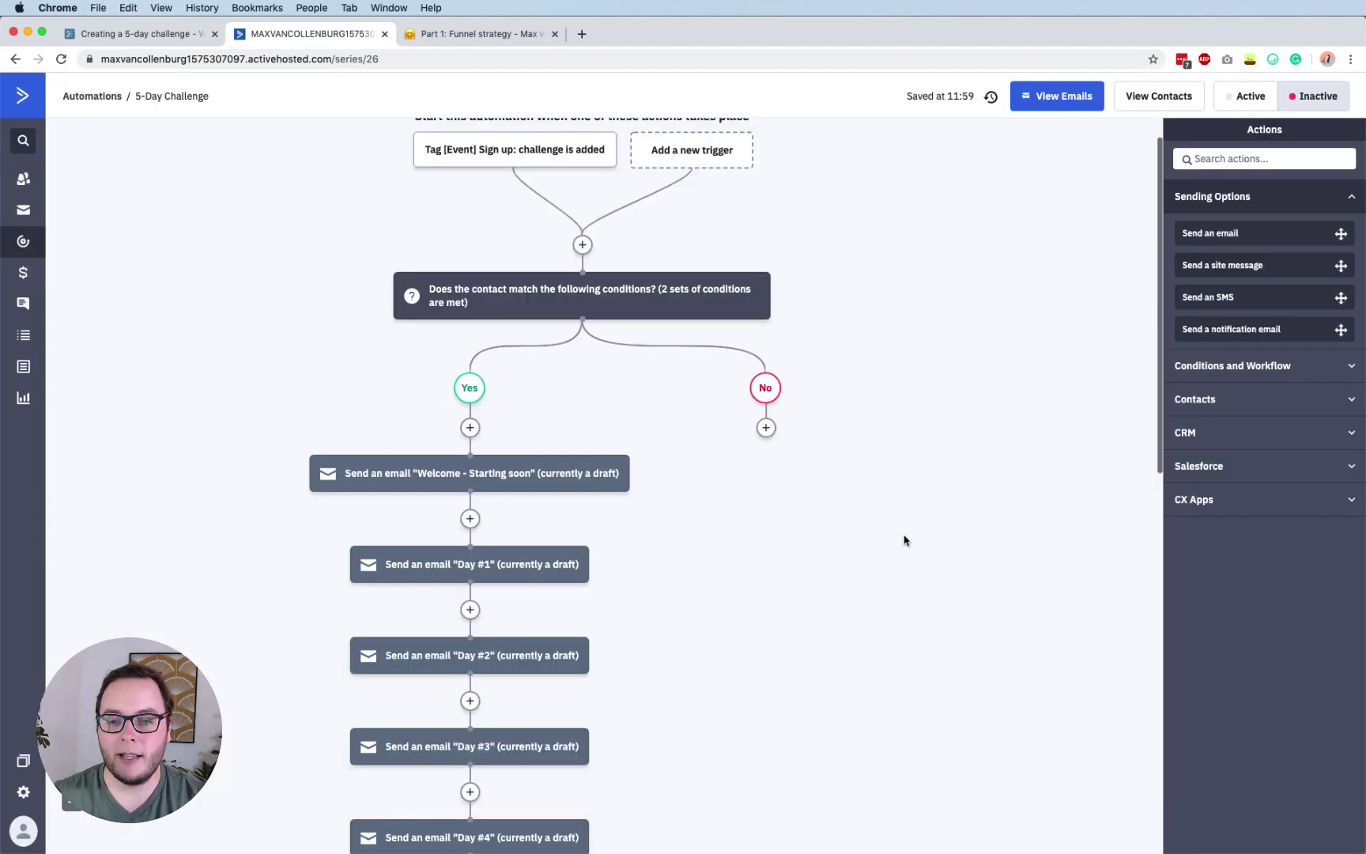
Move Welcome - Starting soon and all following steps to No, then reopen the split conditions.
{"action": "left_click_drag", "start_coordinate": [640, 473], "coordinate": [933, 443]}
{"action": "left_click", "coordinate": [757, 404]}
{"action": "left_click", "coordinate": [763, 510]}
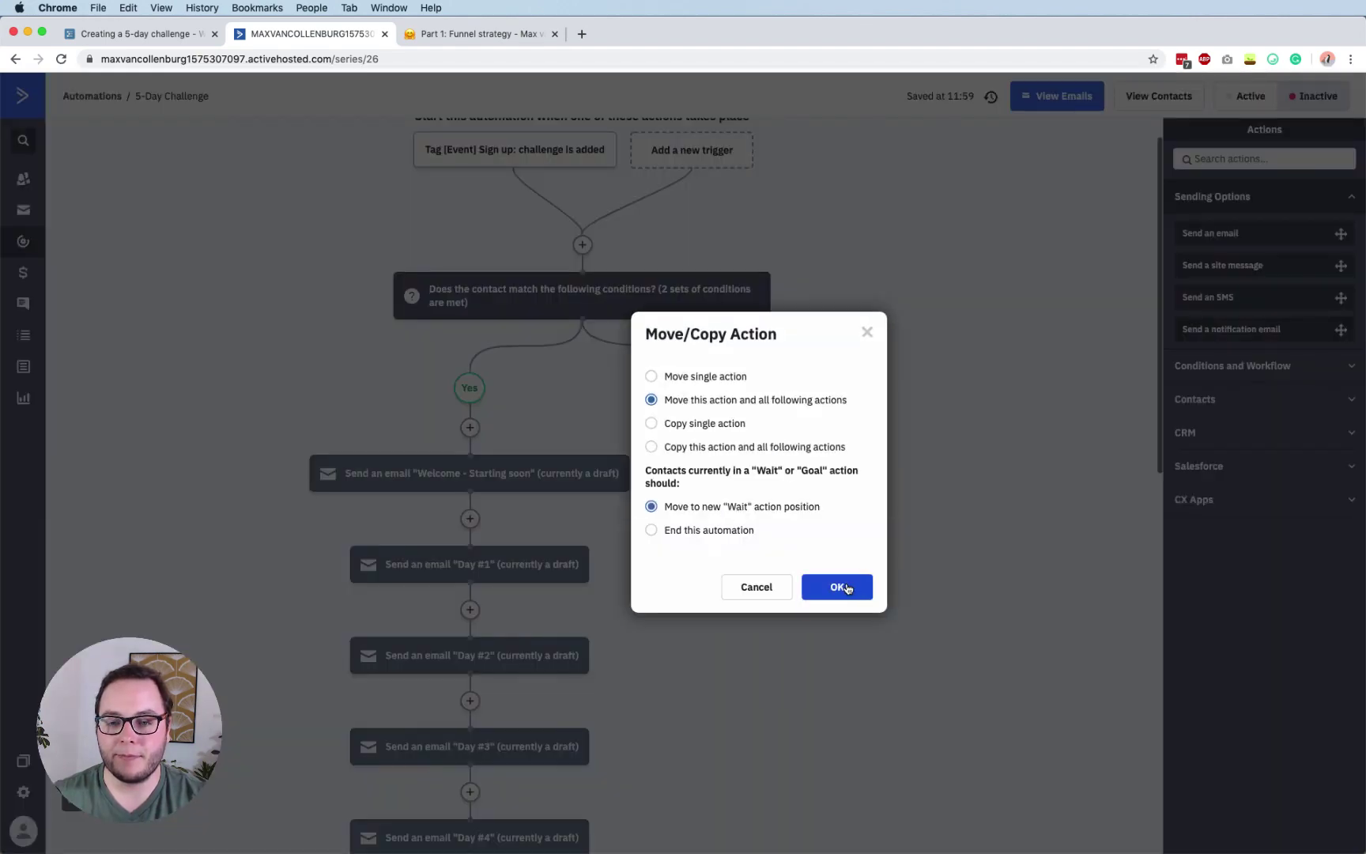
{"action": "left_click", "coordinate": [846, 587]}
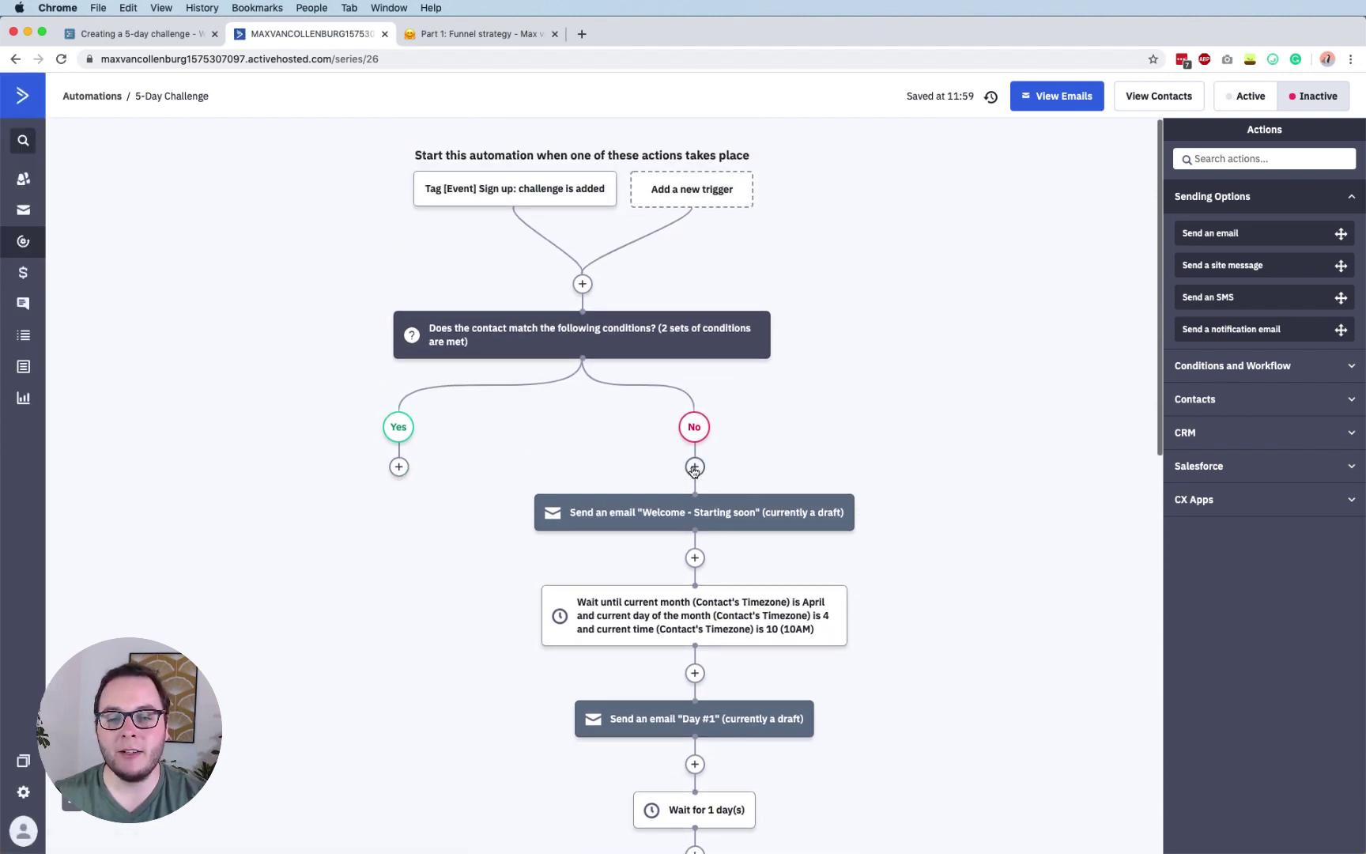
{"action": "left_click", "coordinate": [661, 324]}
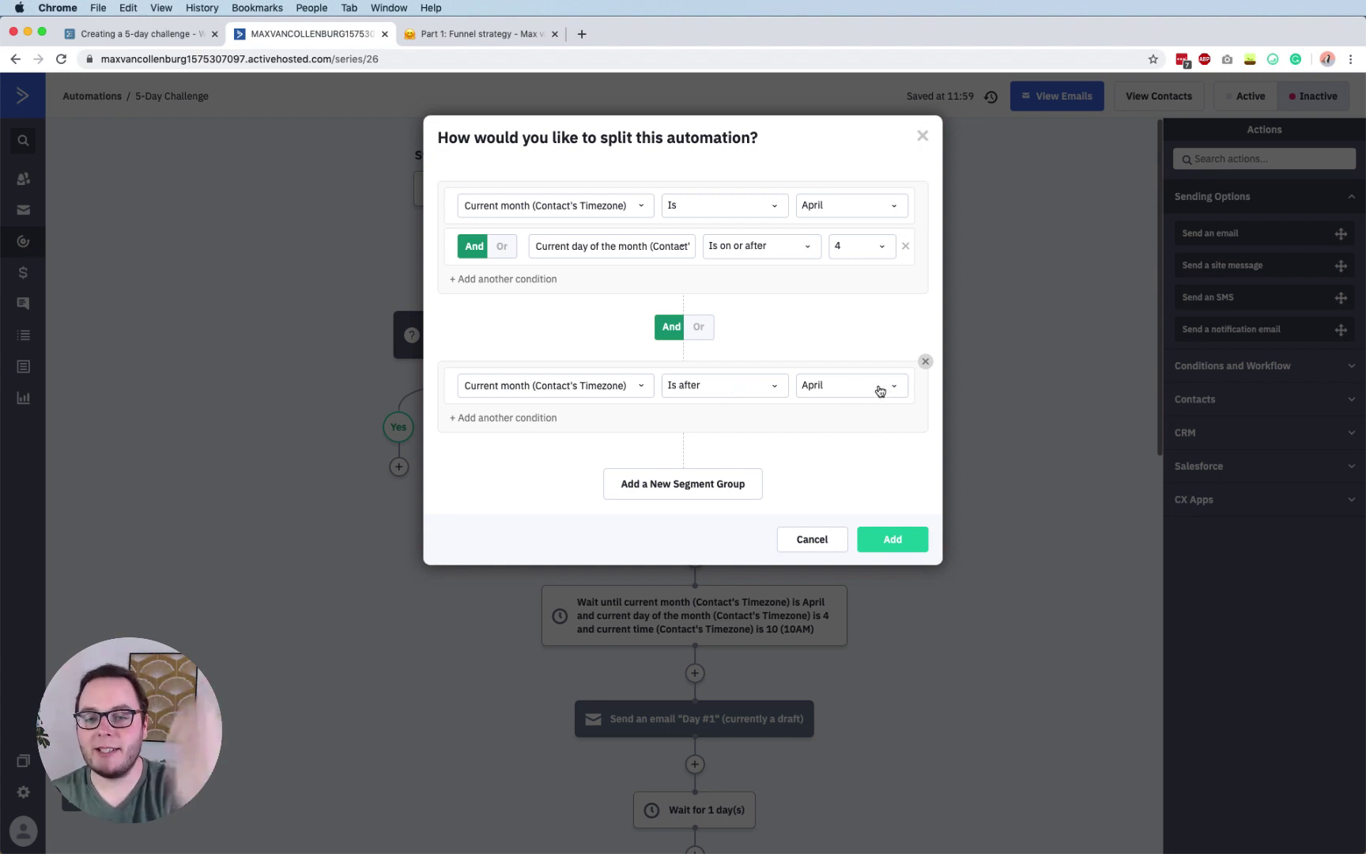
Add a Current year (Contact's Timezone) Is 2020 condition to the first condition set.
{"action": "left_click", "coordinate": [1058, 351]}
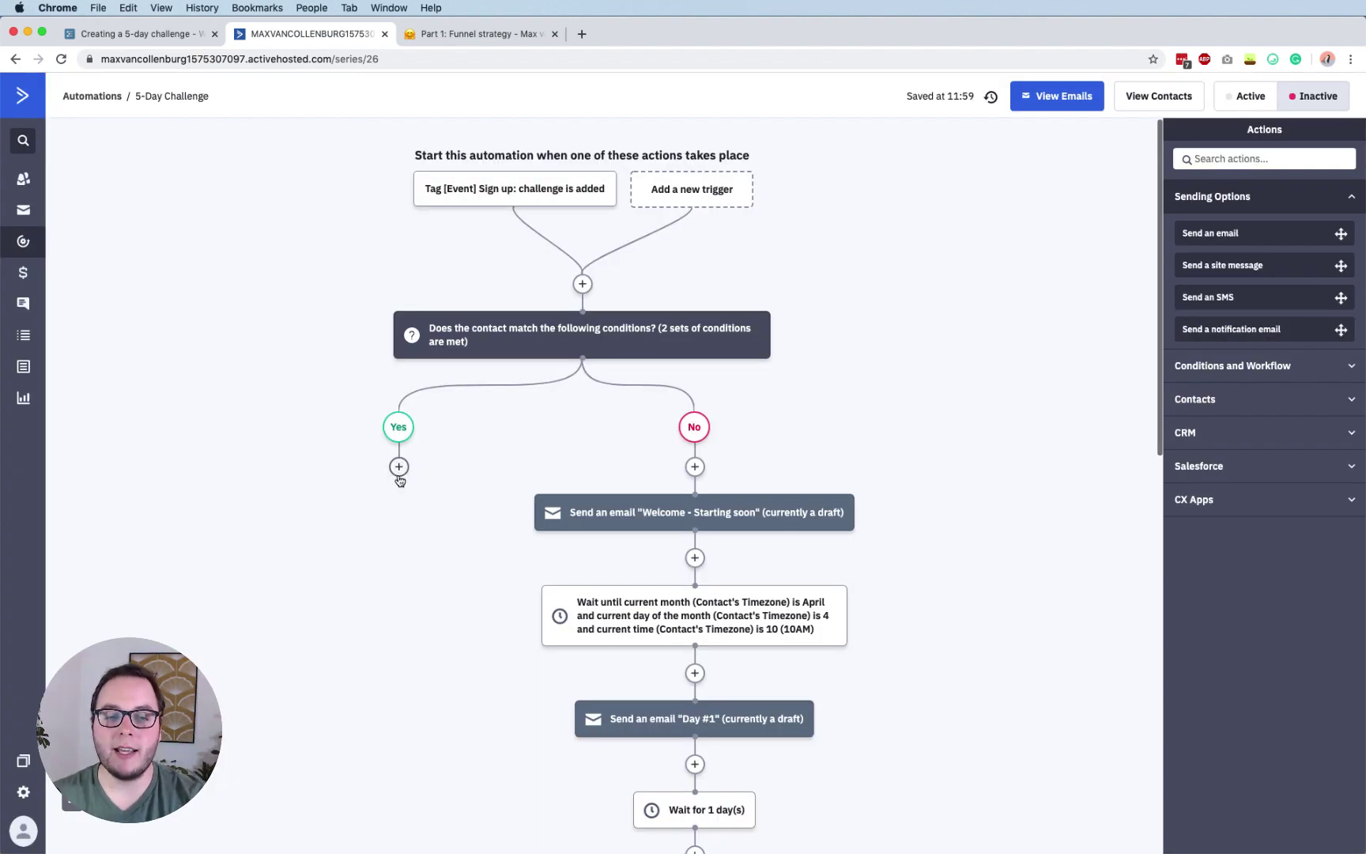
{"action": "left_click", "coordinate": [630, 330]}
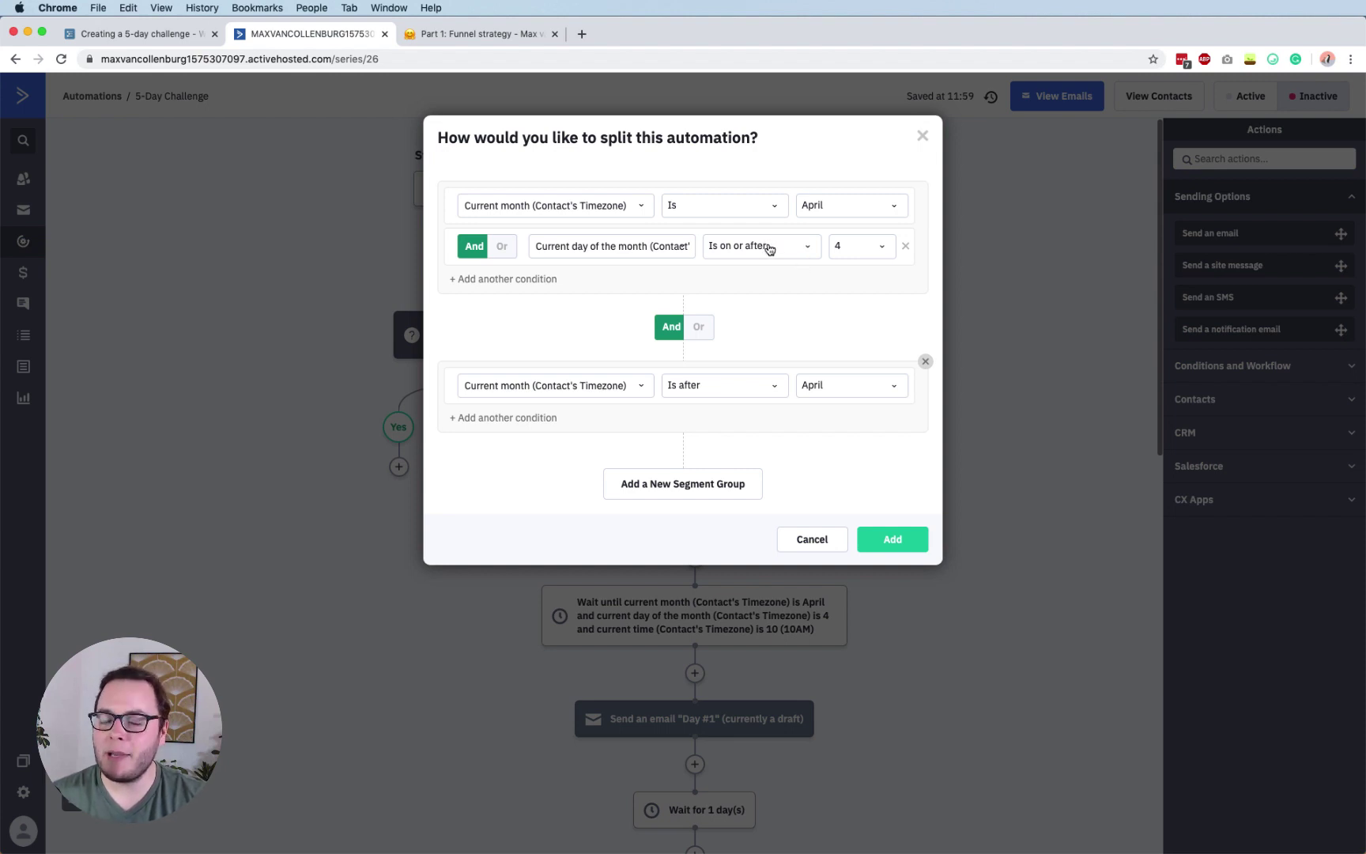
{"action": "left_click", "coordinate": [509, 280]}
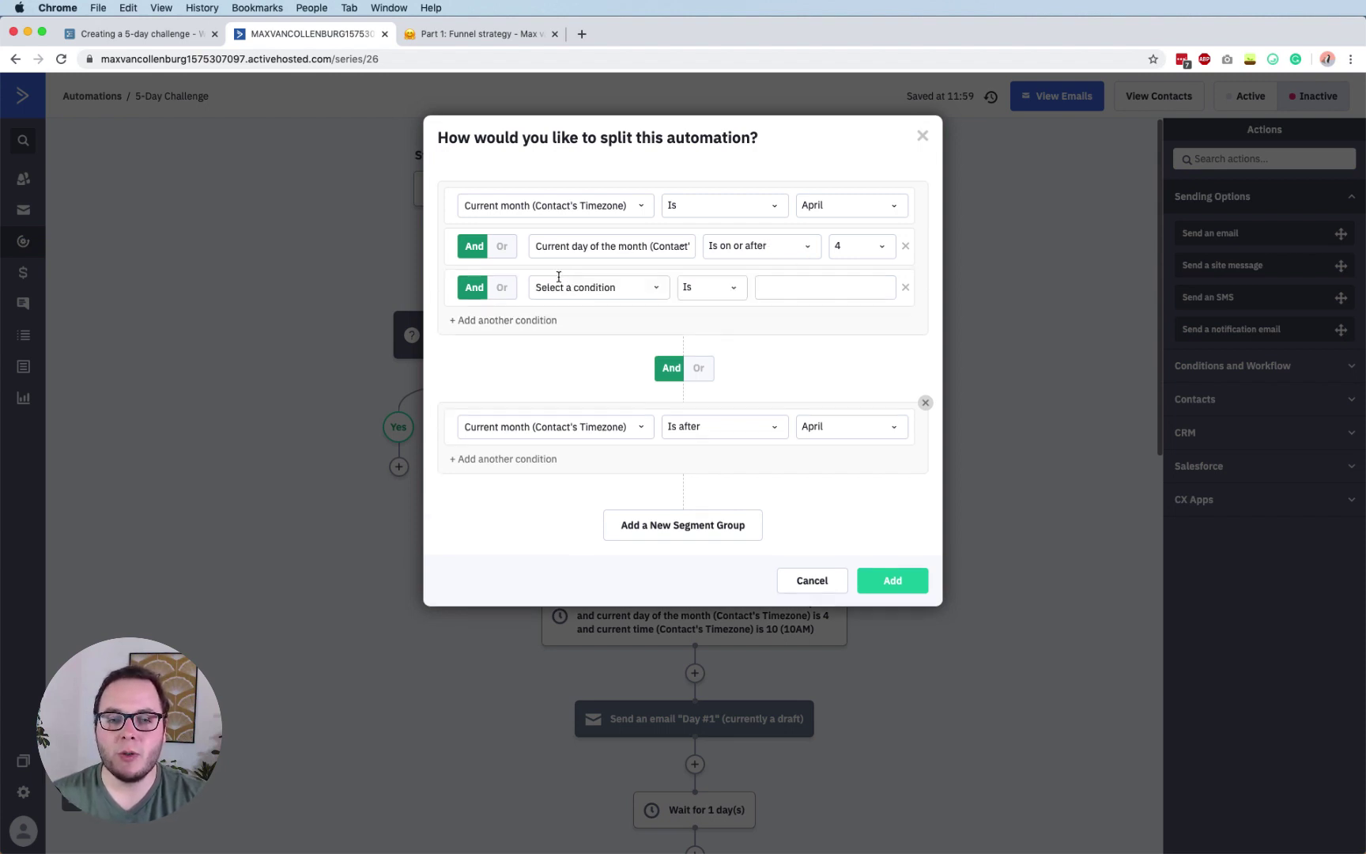
{"action": "left_click", "coordinate": [571, 281]}
{"action": "type", "text": "current yeat"}
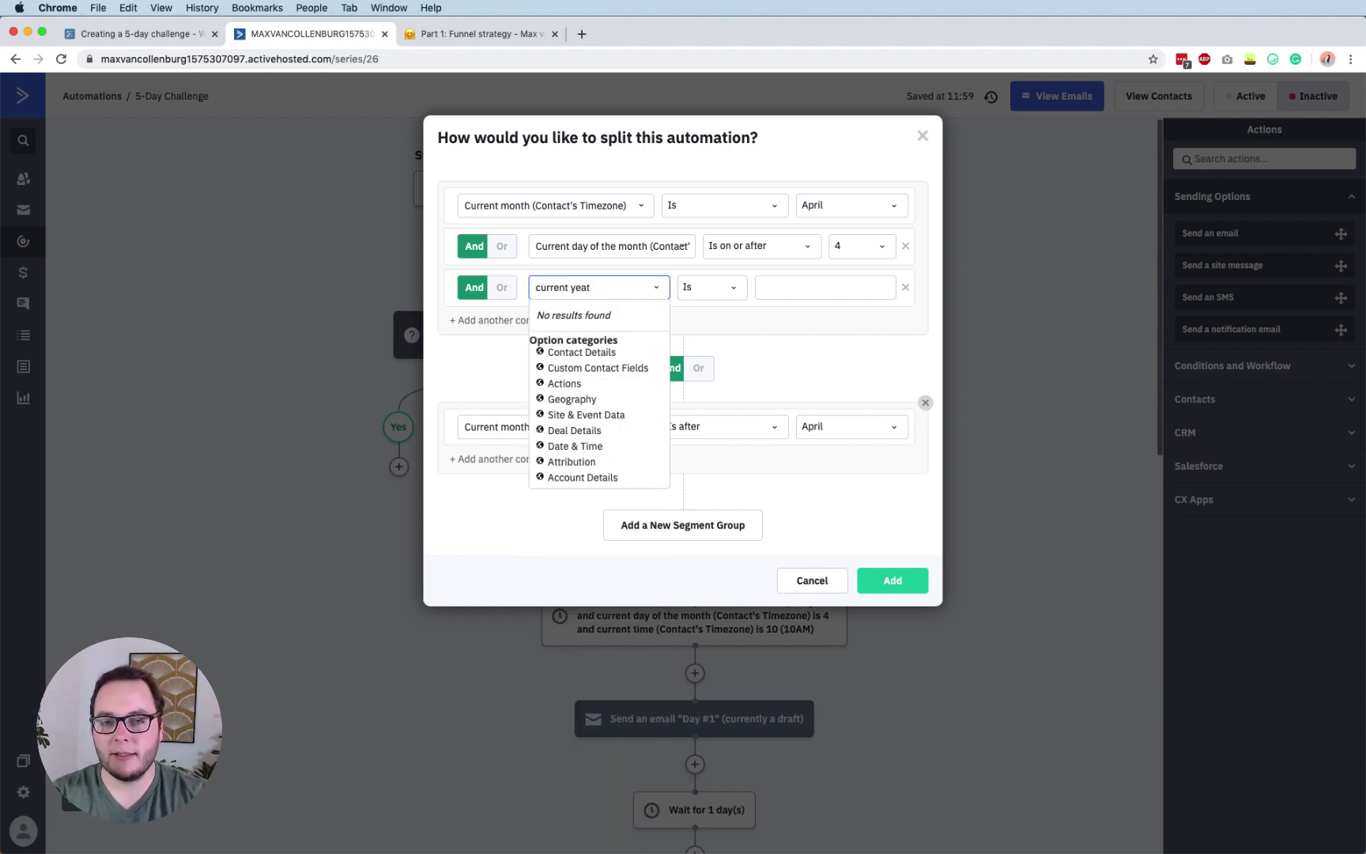
{"action": "key", "text": "BackSpace"}
{"action": "type", "text": "r"}
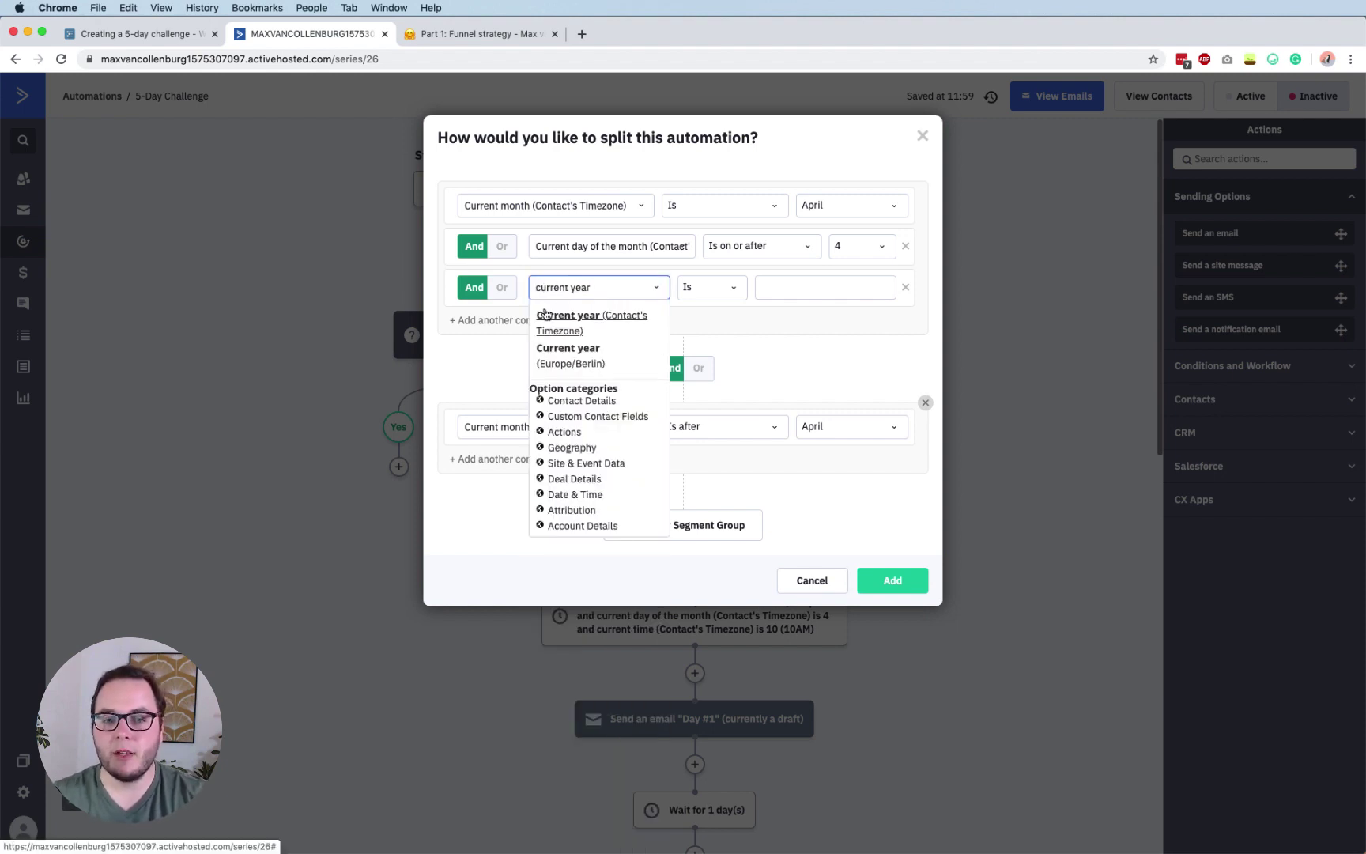
{"action": "left_click", "coordinate": [569, 313]}
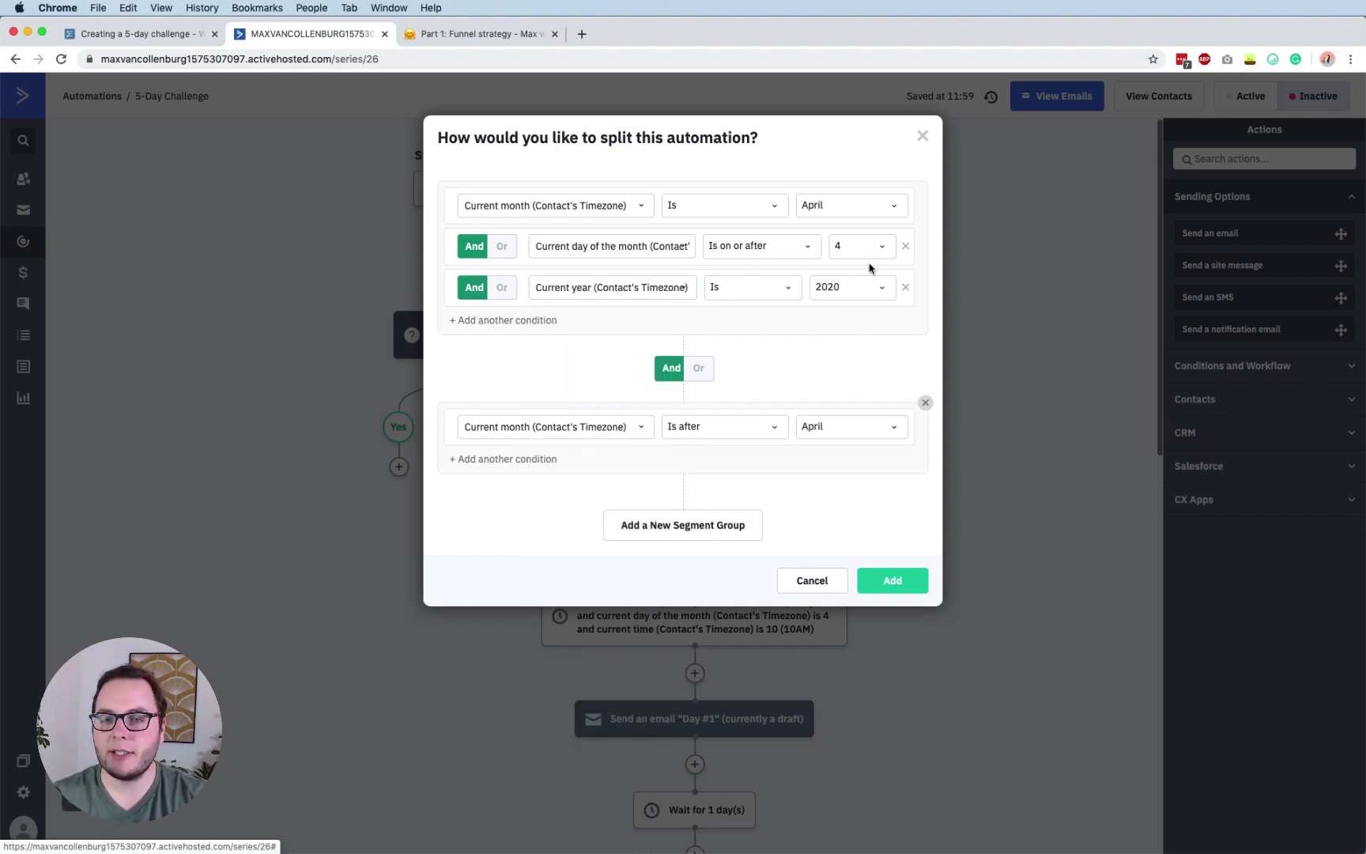
Add Current year (Contact's Timezone) Is on or after 2020 to the second set and save.
{"action": "left_click", "coordinate": [501, 459]}
{"action": "left_click", "coordinate": [581, 465]}
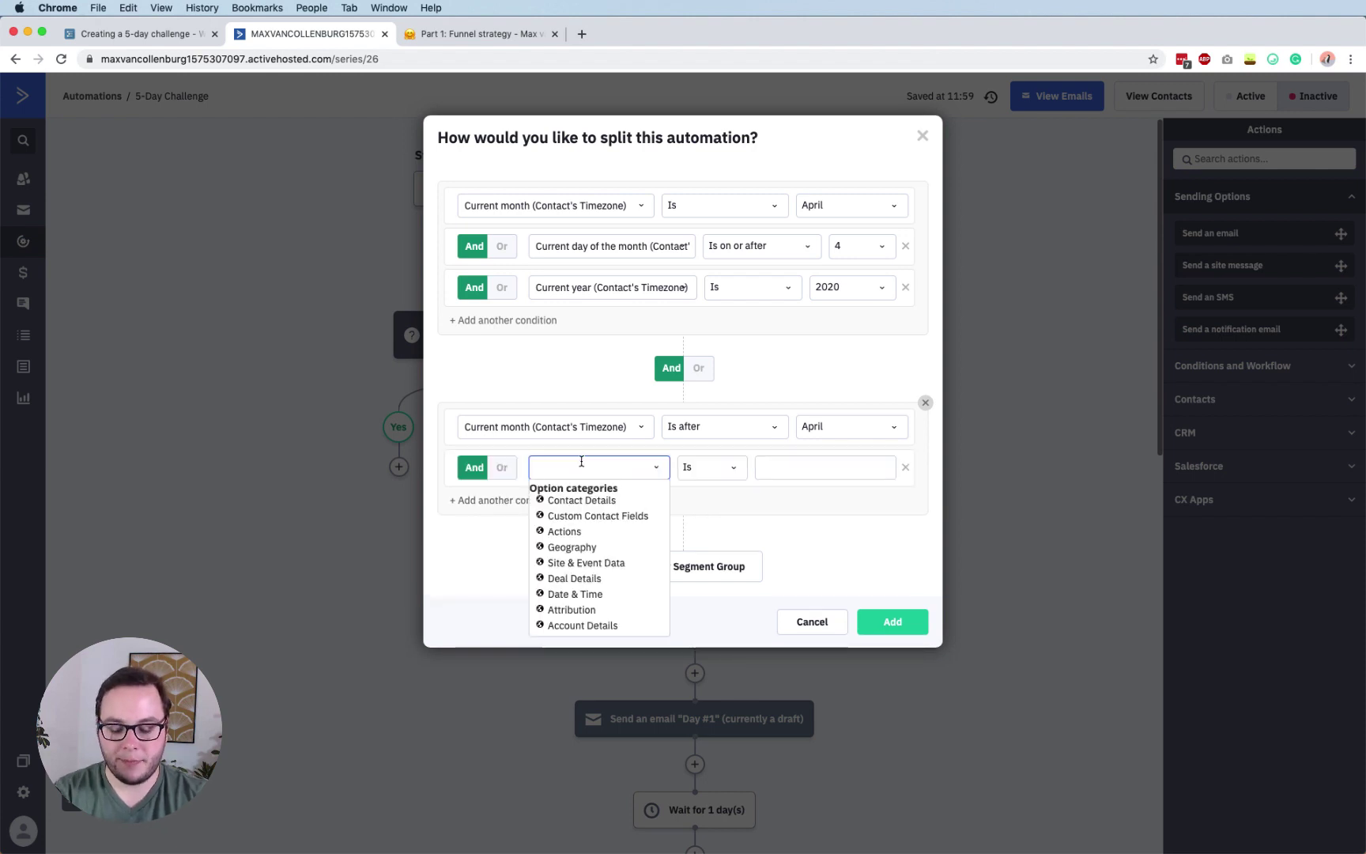
{"action": "type", "text": "current yeat"}
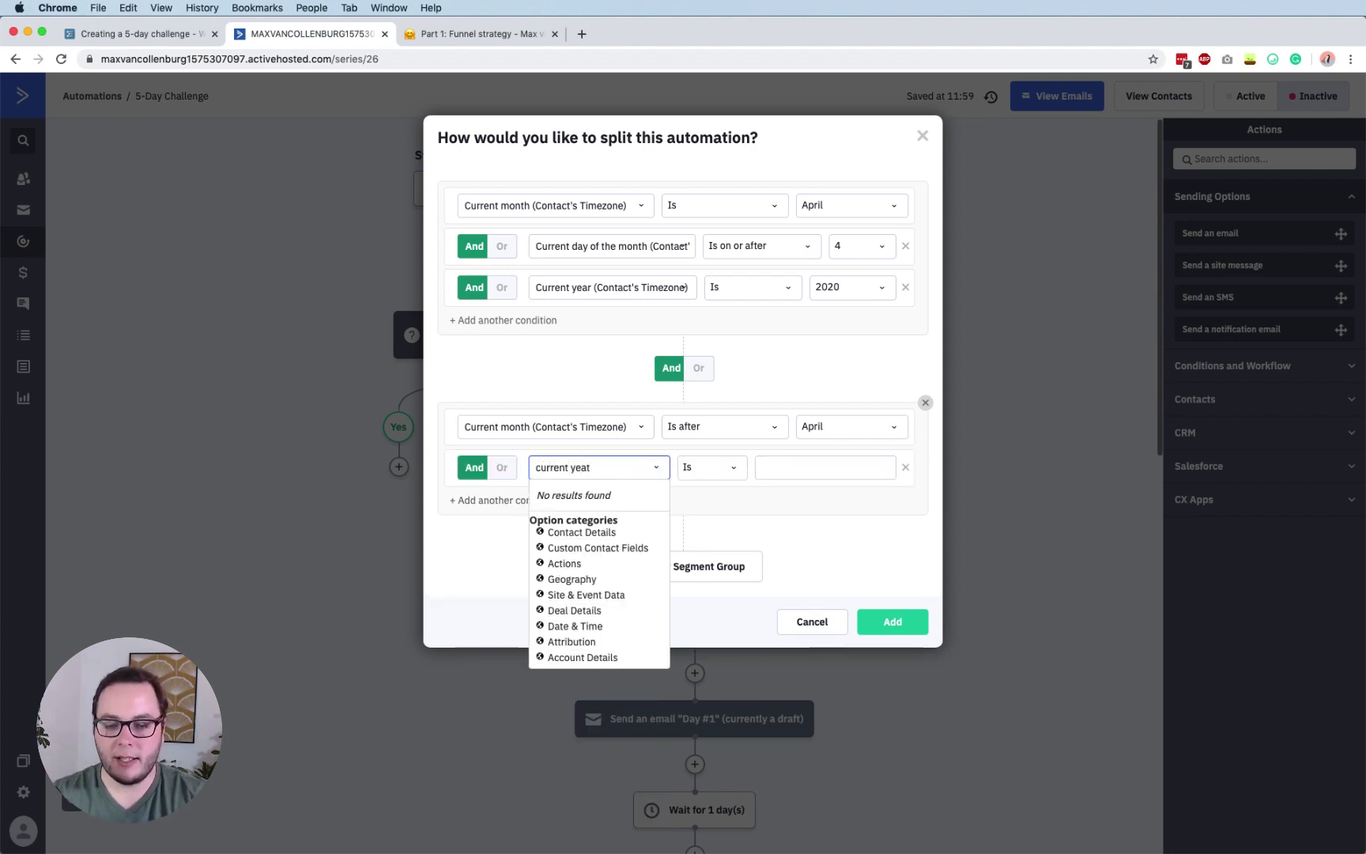
{"action": "key", "text": "BackSpace"}
{"action": "type", "text": "r"}
{"action": "left_click", "coordinate": [632, 498]}
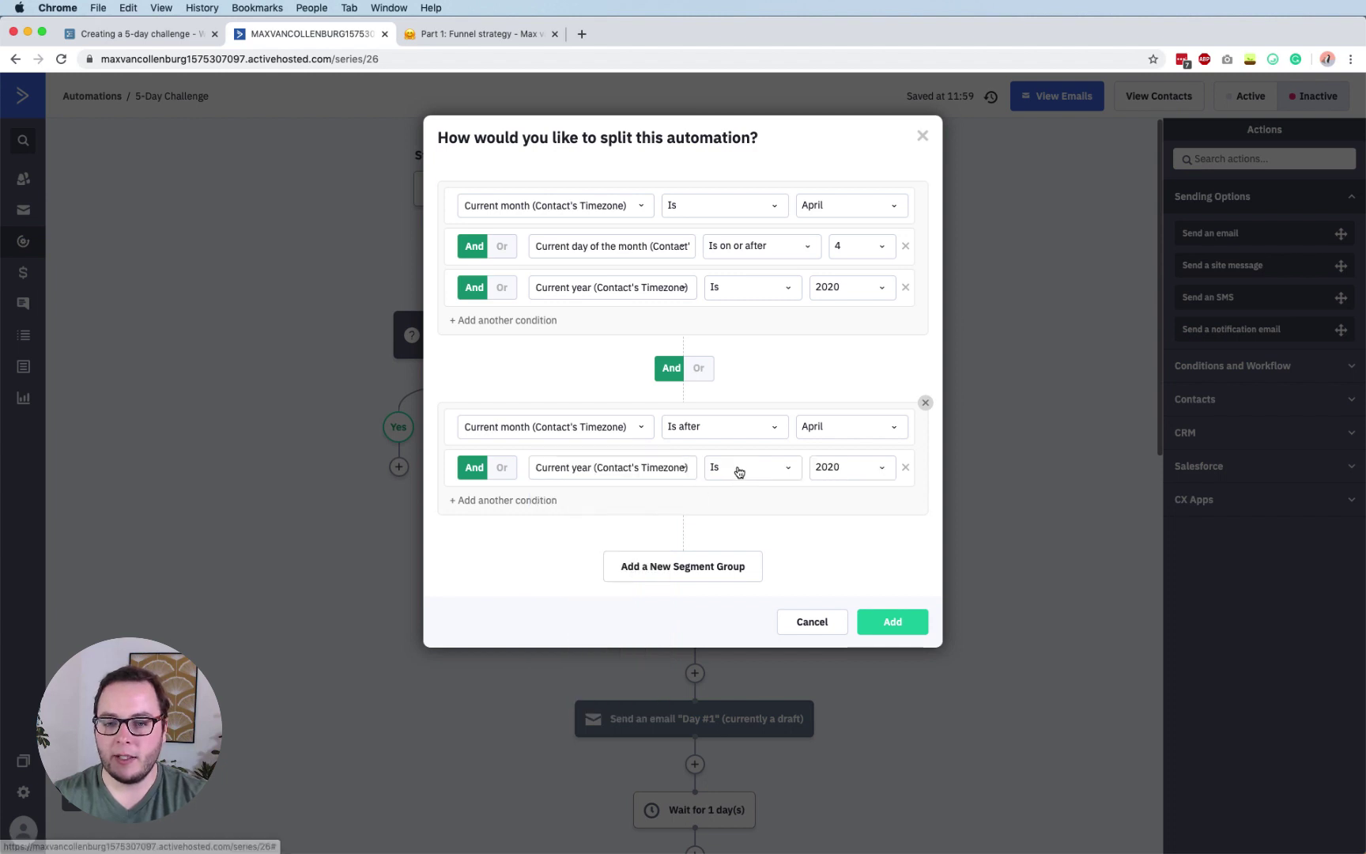
{"action": "left_click", "coordinate": [740, 472]}
{"action": "left_click", "coordinate": [751, 546]}
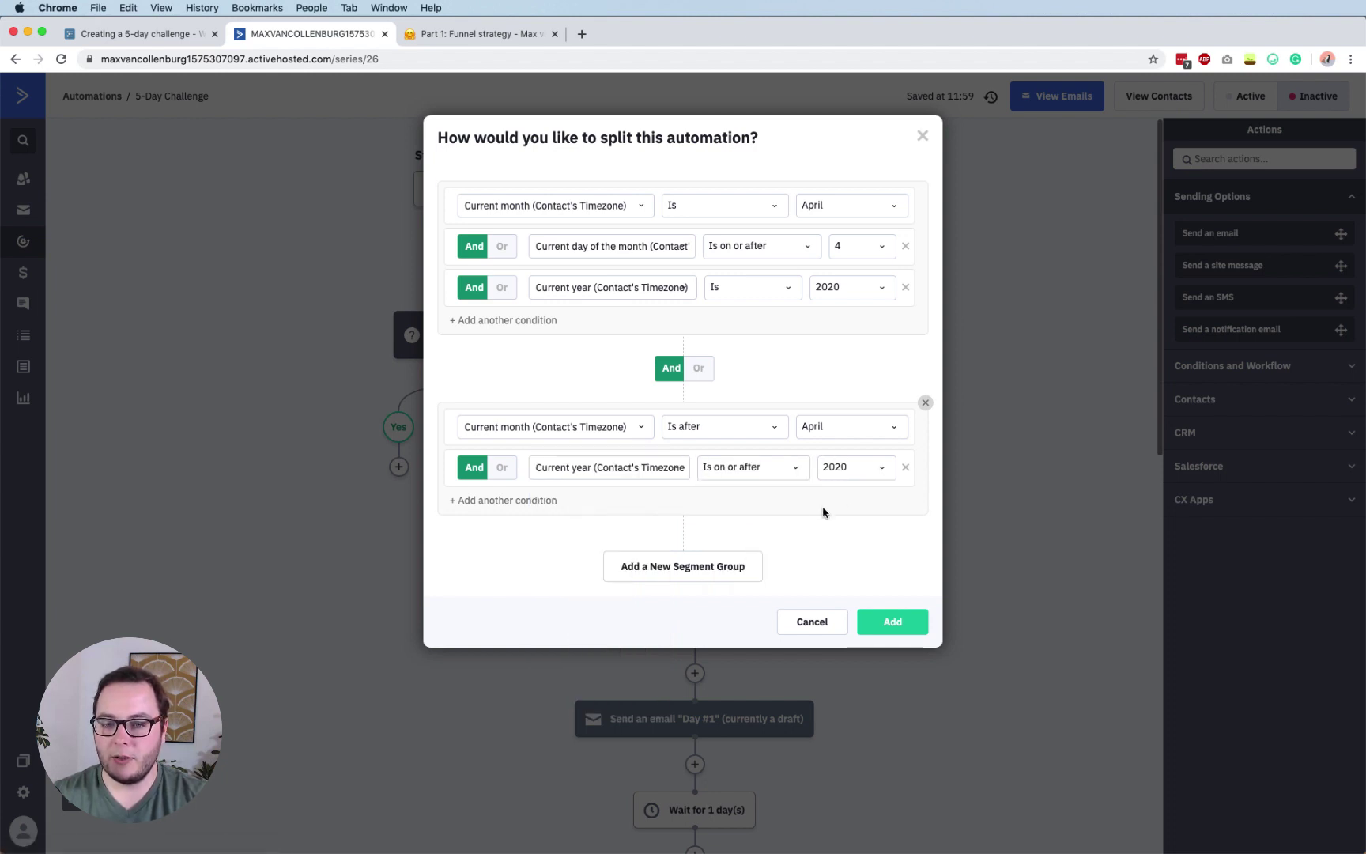
{"action": "left_click", "coordinate": [901, 627]}
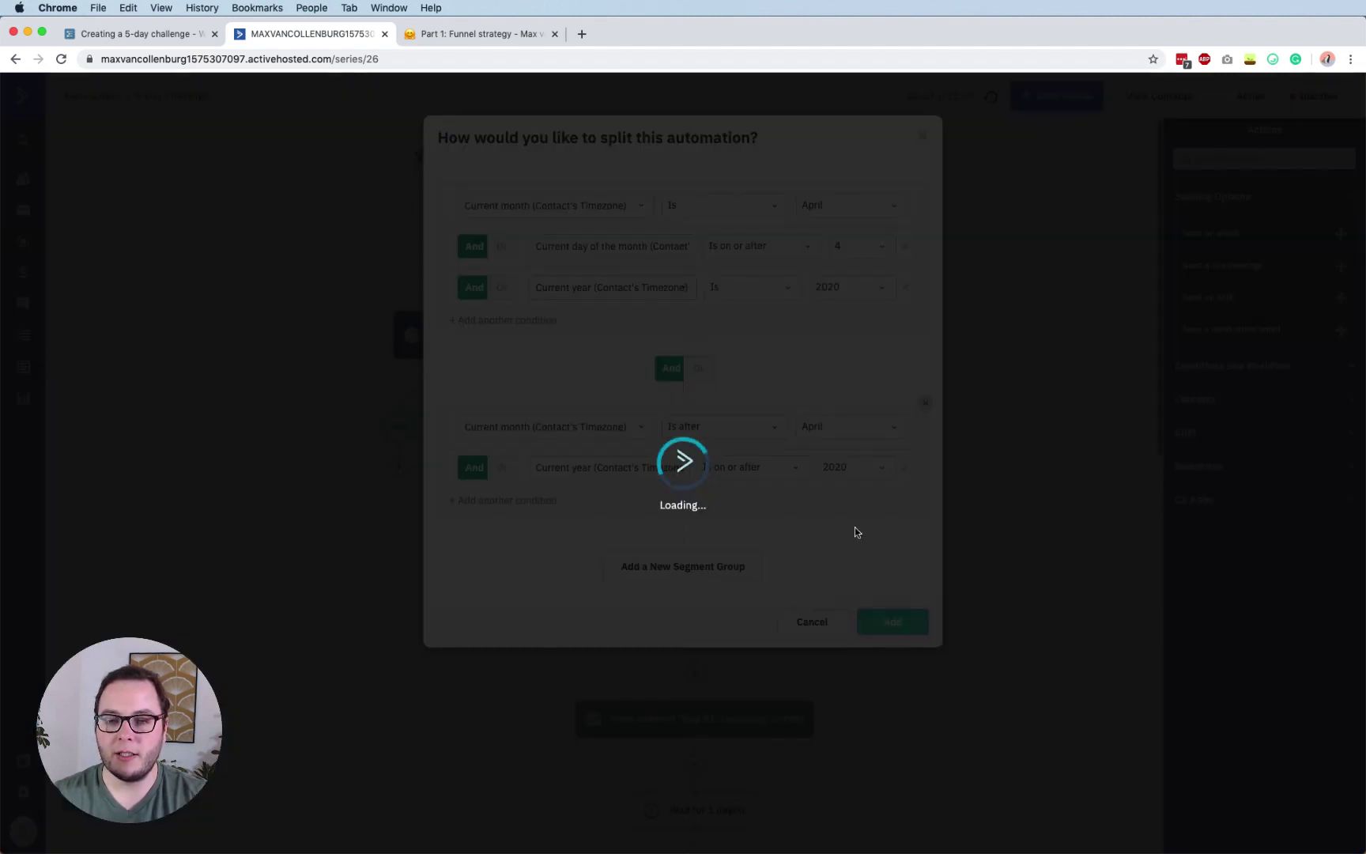
{"action": "scroll", "coordinate": [894, 454], "scroll_direction": "down", "scroll_amount": 1}
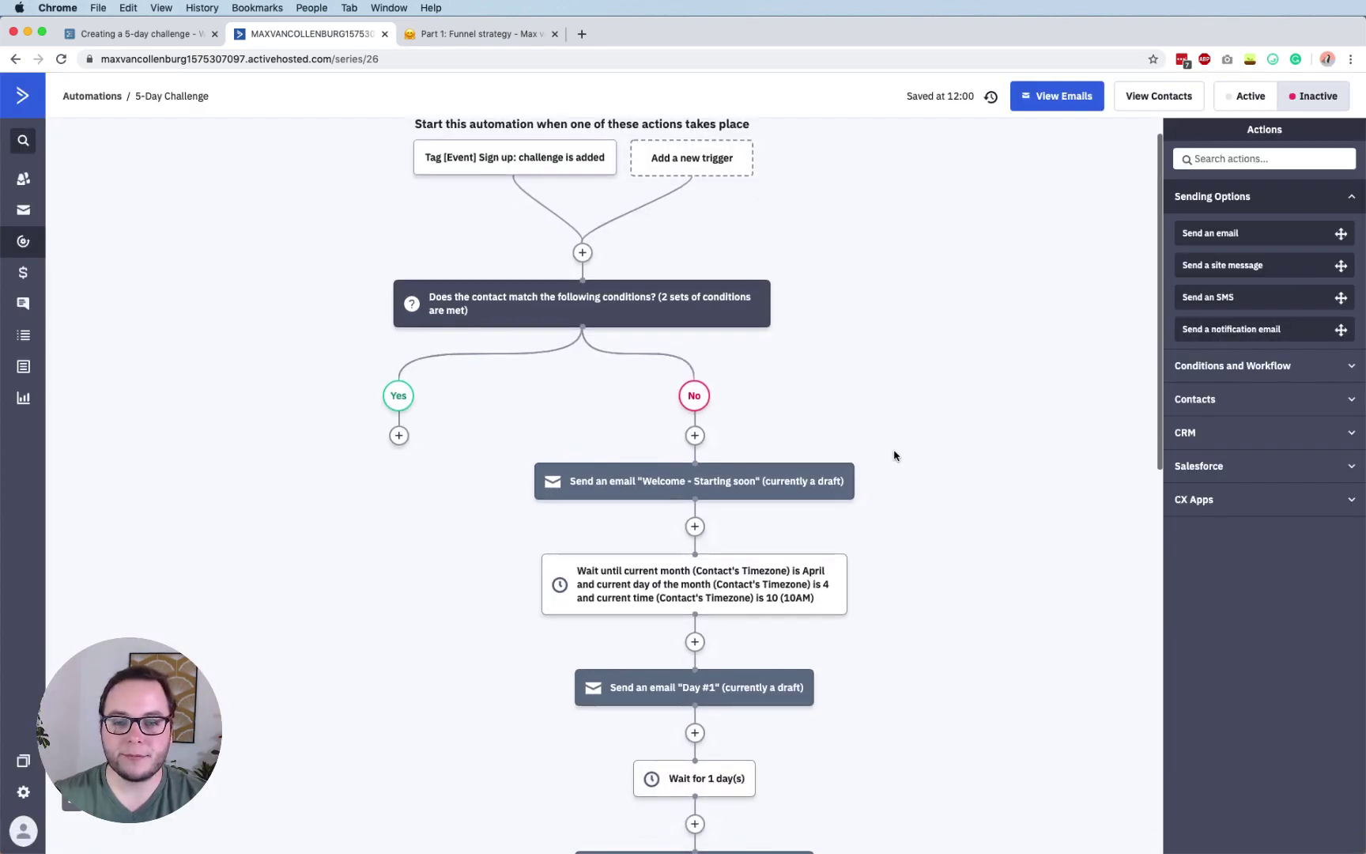
Add a Send an email step under Yes with a new draft named 'Welcome - Starting tomorrow'.
{"action": "left_click", "coordinate": [399, 434]}
{"action": "left_click", "coordinate": [669, 197]}
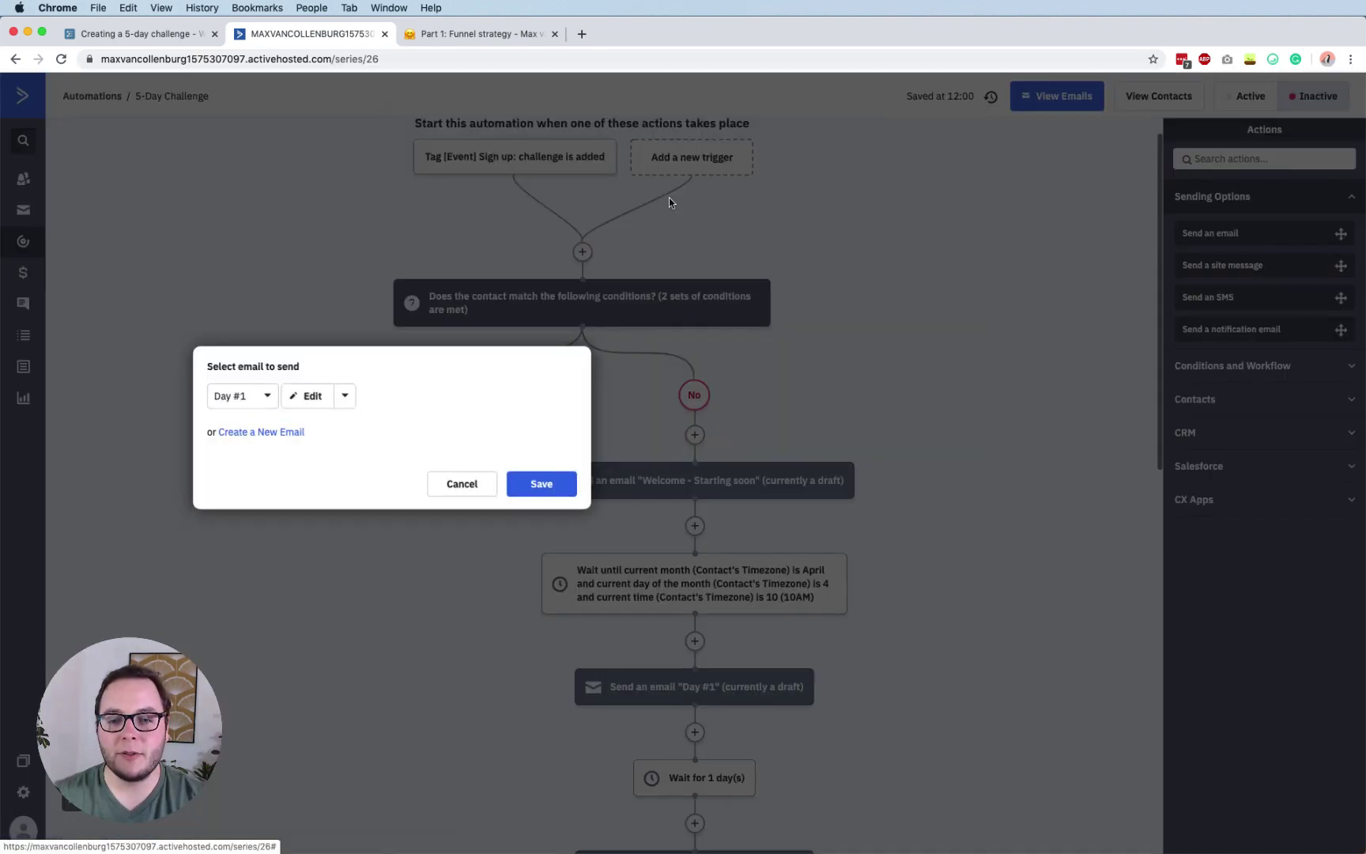
{"action": "left_click", "coordinate": [301, 431]}
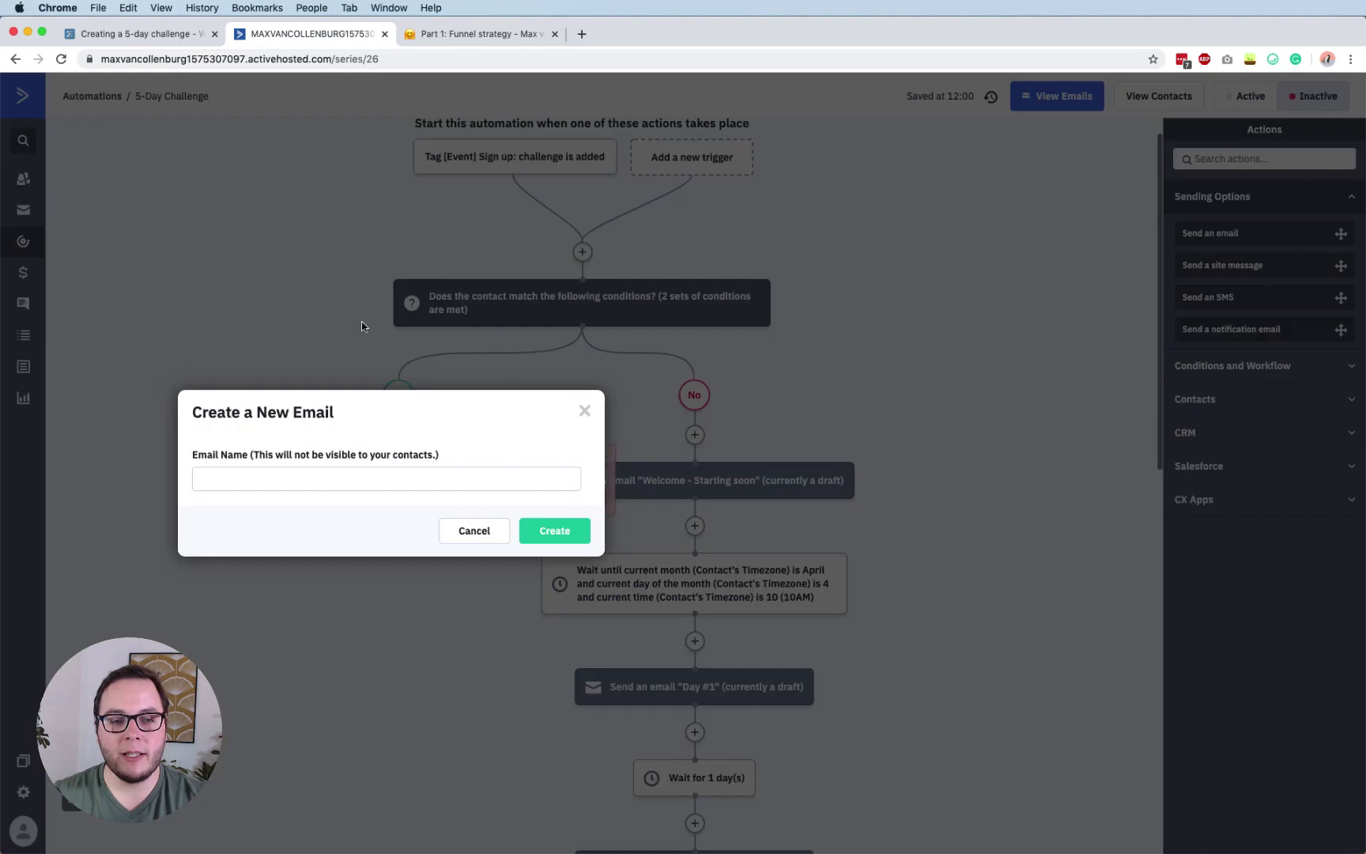
{"action": "left_click", "coordinate": [356, 479]}
{"action": "type", "text": "Welcome"}
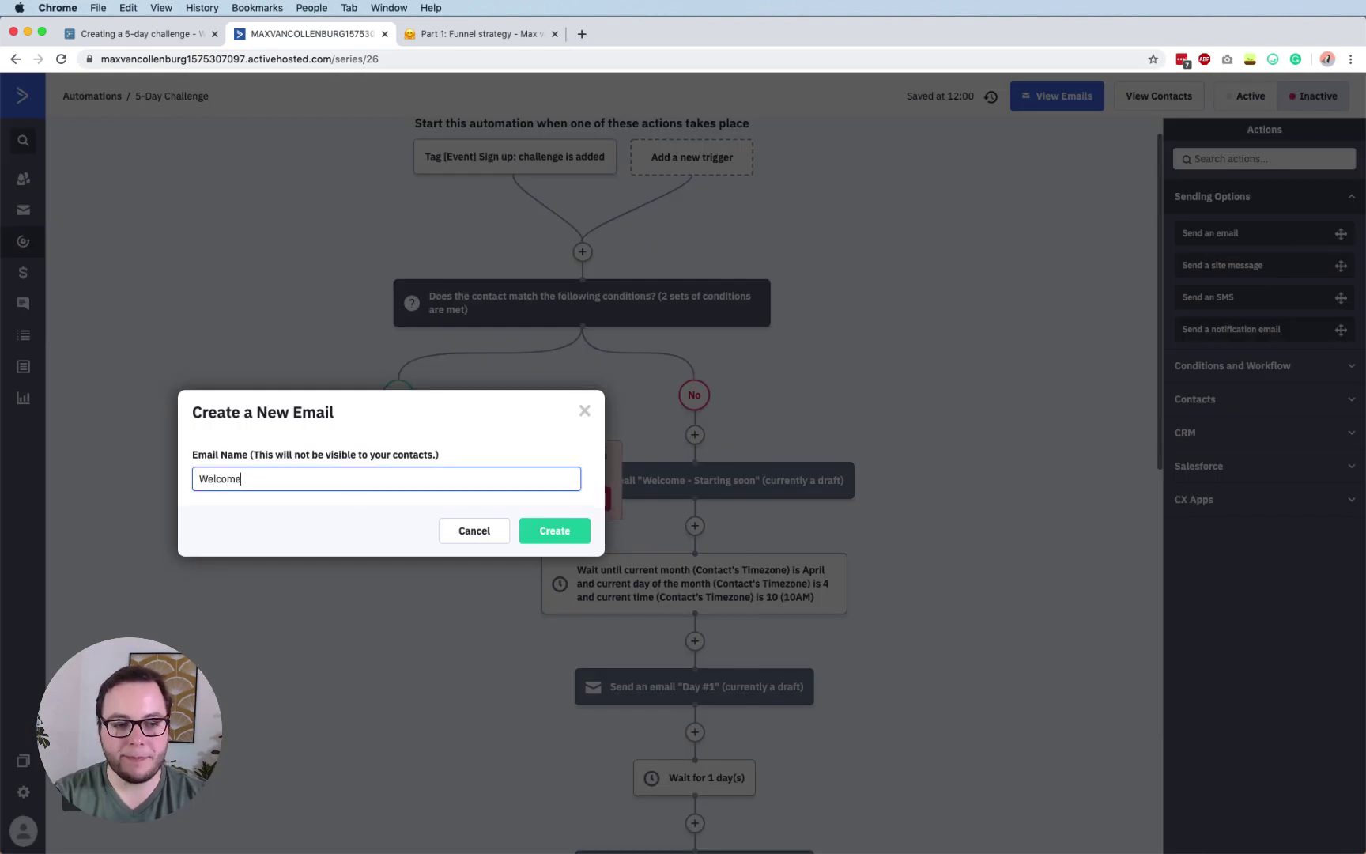
{"action": "type", "text": " - Starting t"}
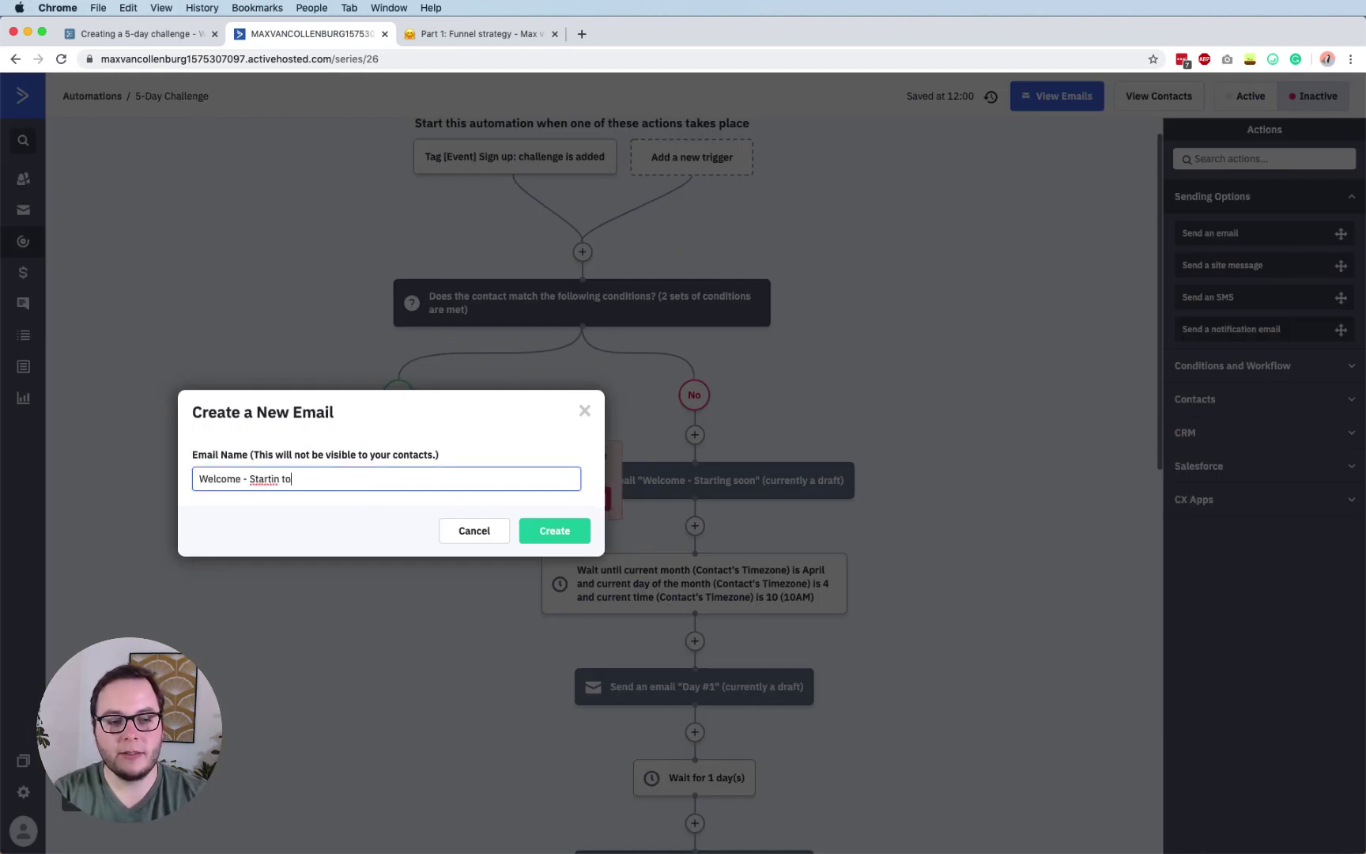
{"action": "type", "text": "omorrow"}
{"action": "key", "text": "Return"}
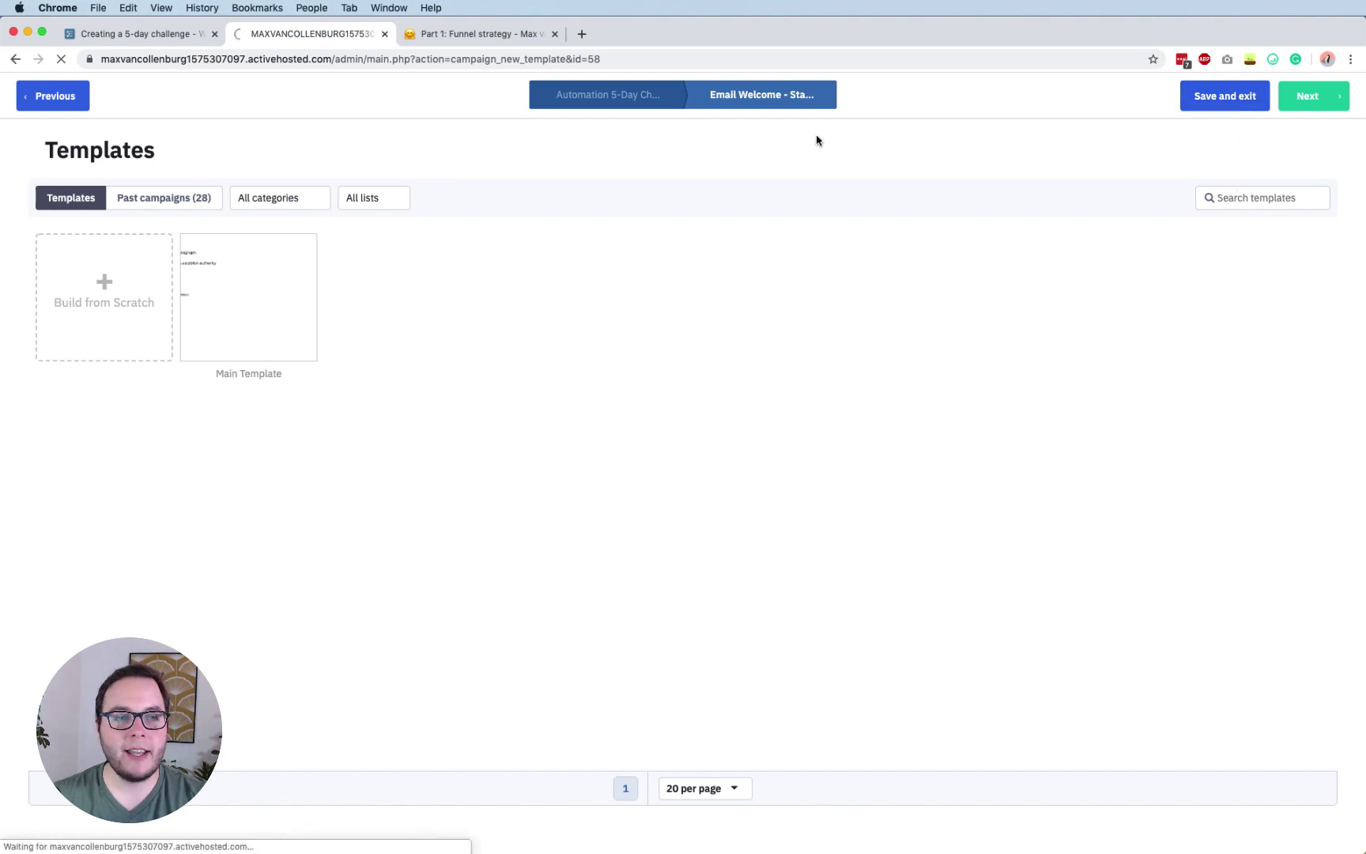
{"action": "left_click", "coordinate": [1225, 96]}
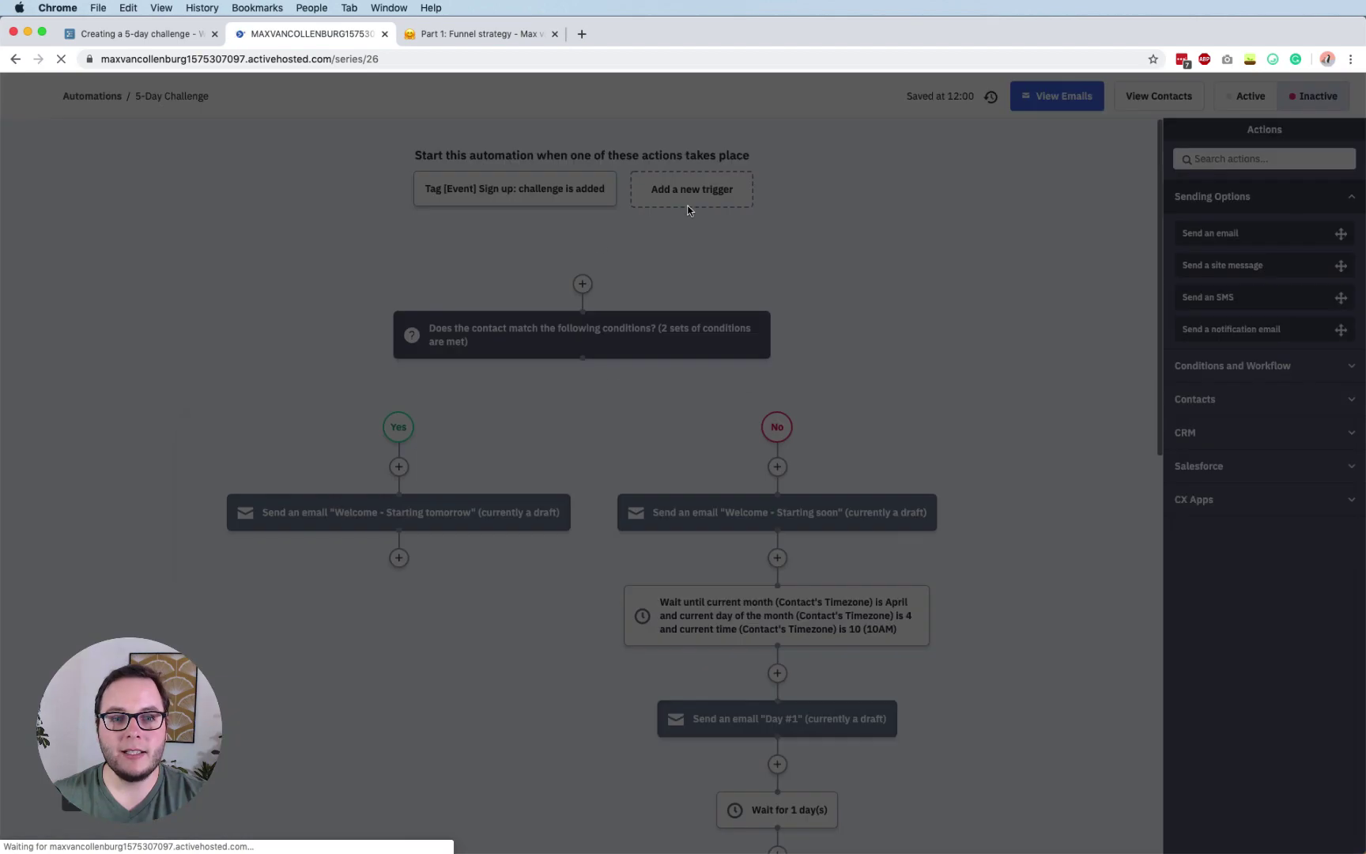
{"action": "left_click", "coordinate": [278, 280]}
{"action": "scroll", "coordinate": [395, 467], "scroll_direction": "down", "scroll_amount": 1}
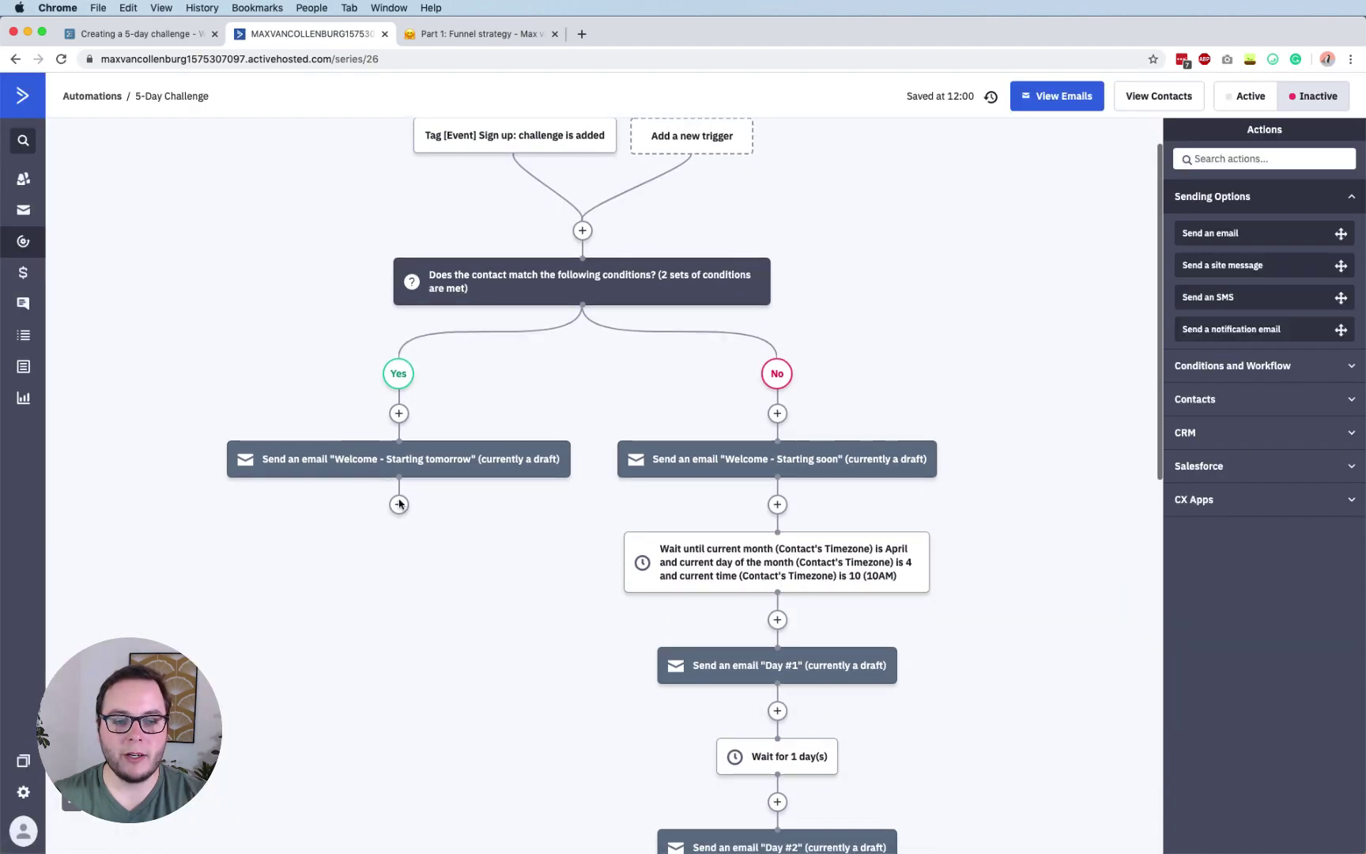
After the Yes welcome email, add a wait until Current time (Contact's Timezone) is 12AM.
{"action": "left_click", "coordinate": [398, 505]}
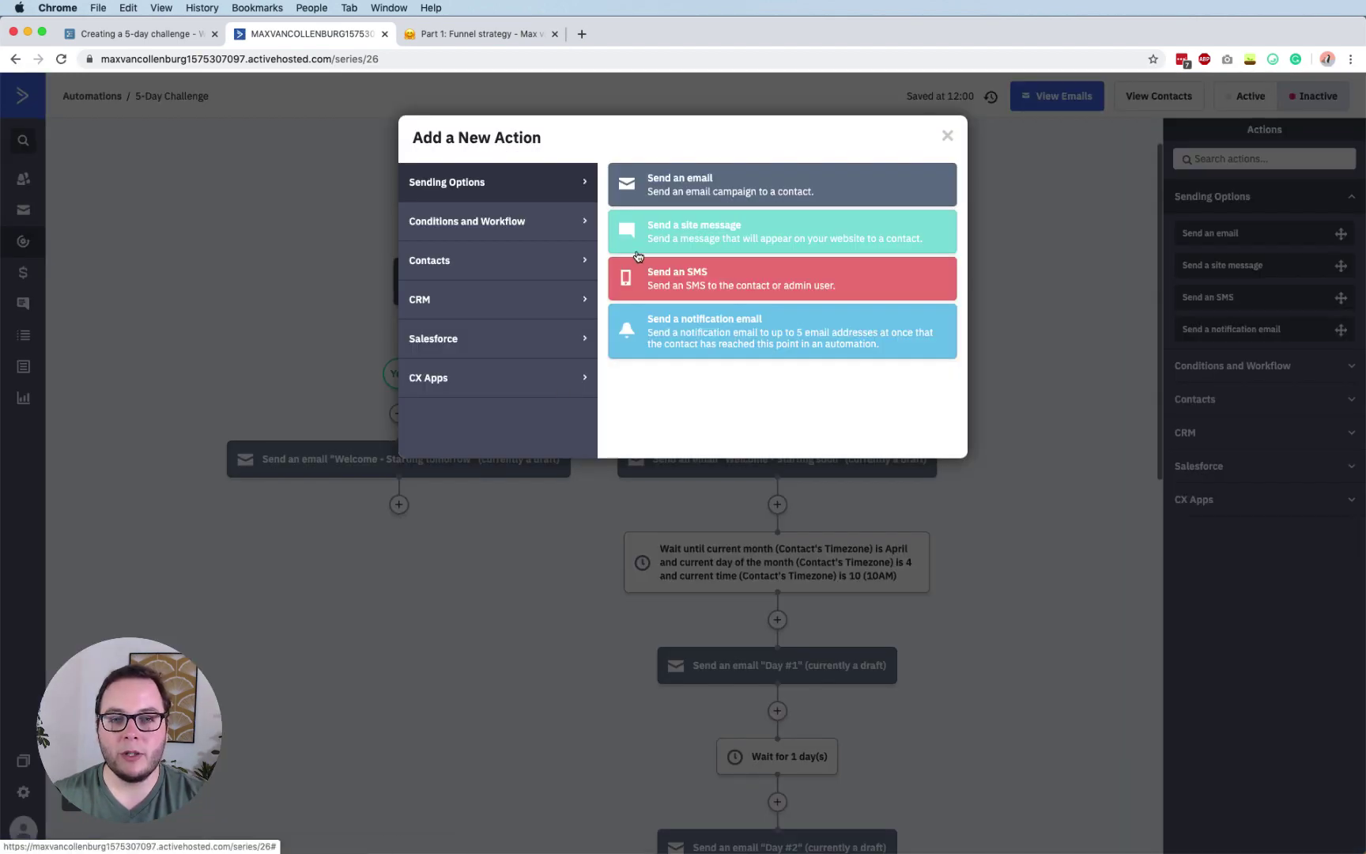
{"action": "left_click", "coordinate": [570, 223]}
{"action": "left_click", "coordinate": [660, 185]}
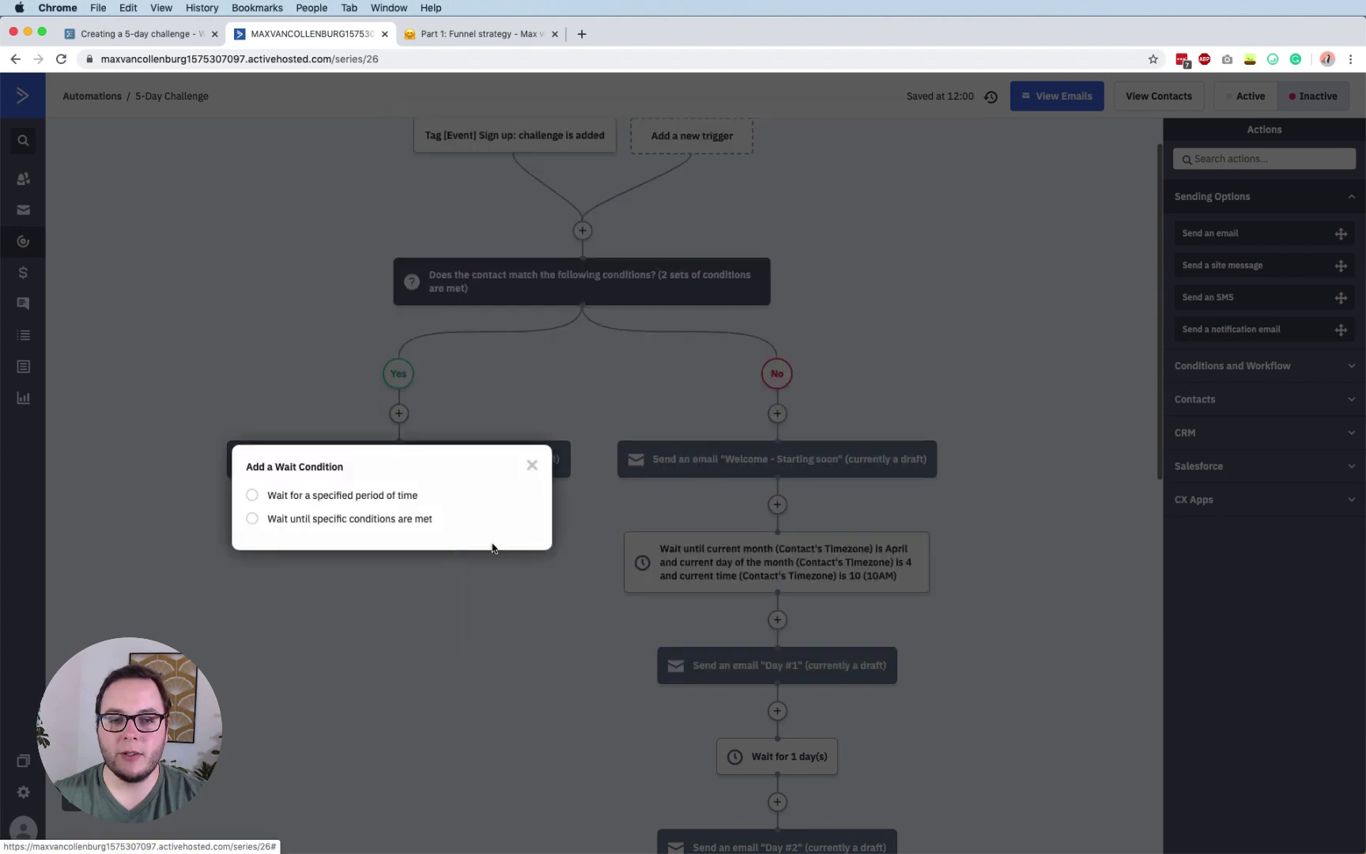
{"action": "left_click", "coordinate": [356, 522]}
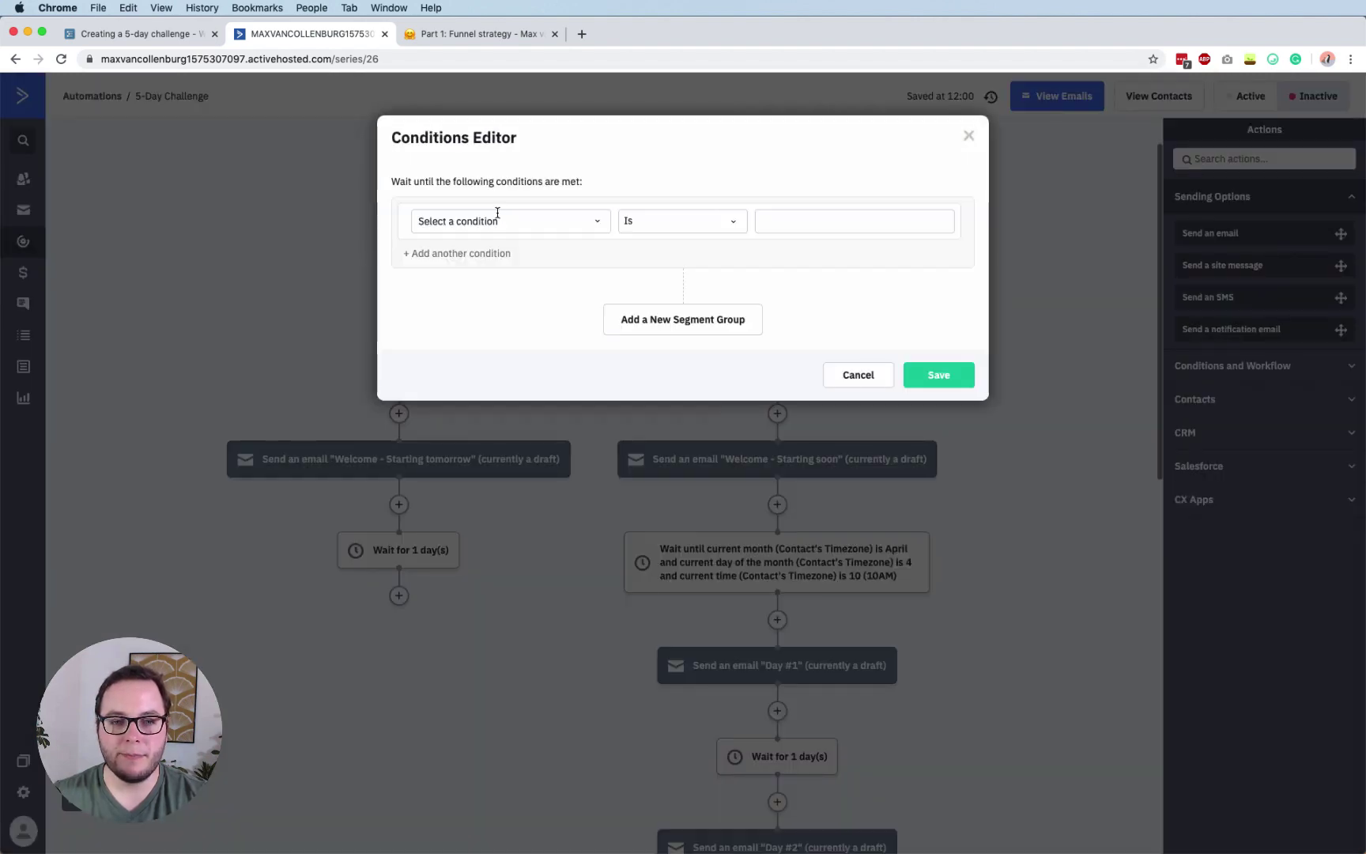
{"action": "left_click", "coordinate": [497, 219]}
{"action": "type", "text": "current time"}
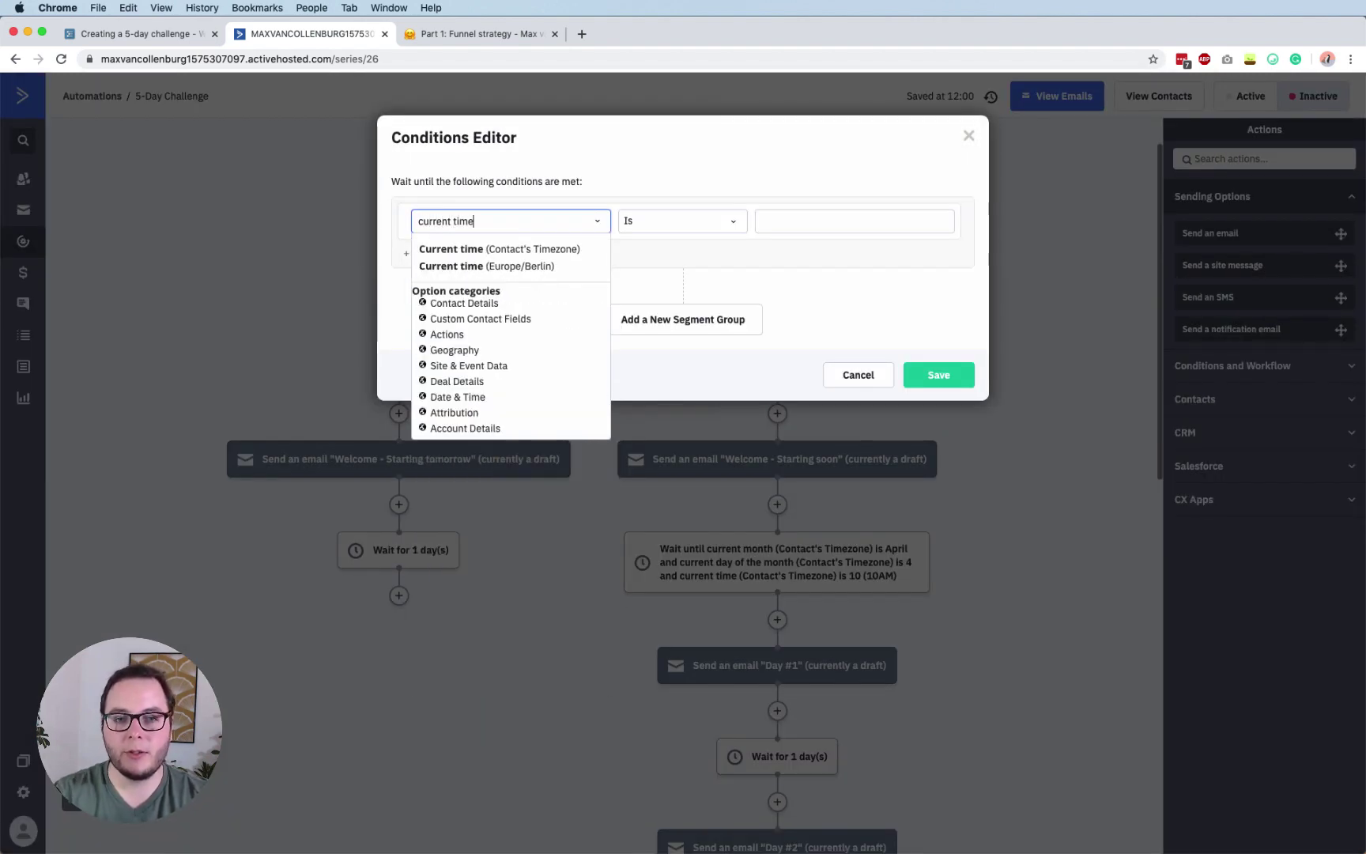
{"action": "left_click", "coordinate": [540, 250]}
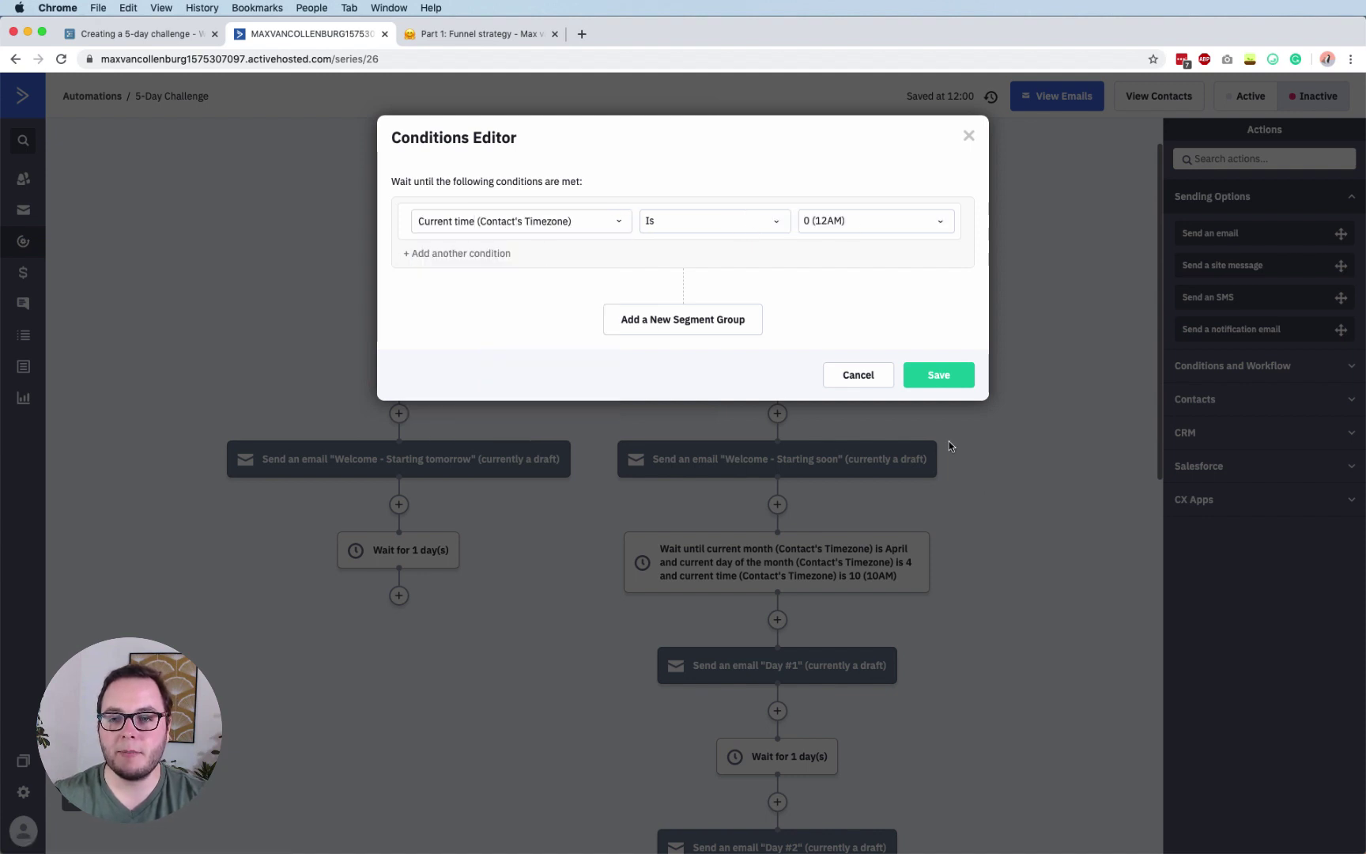
{"action": "left_click", "coordinate": [927, 371]}
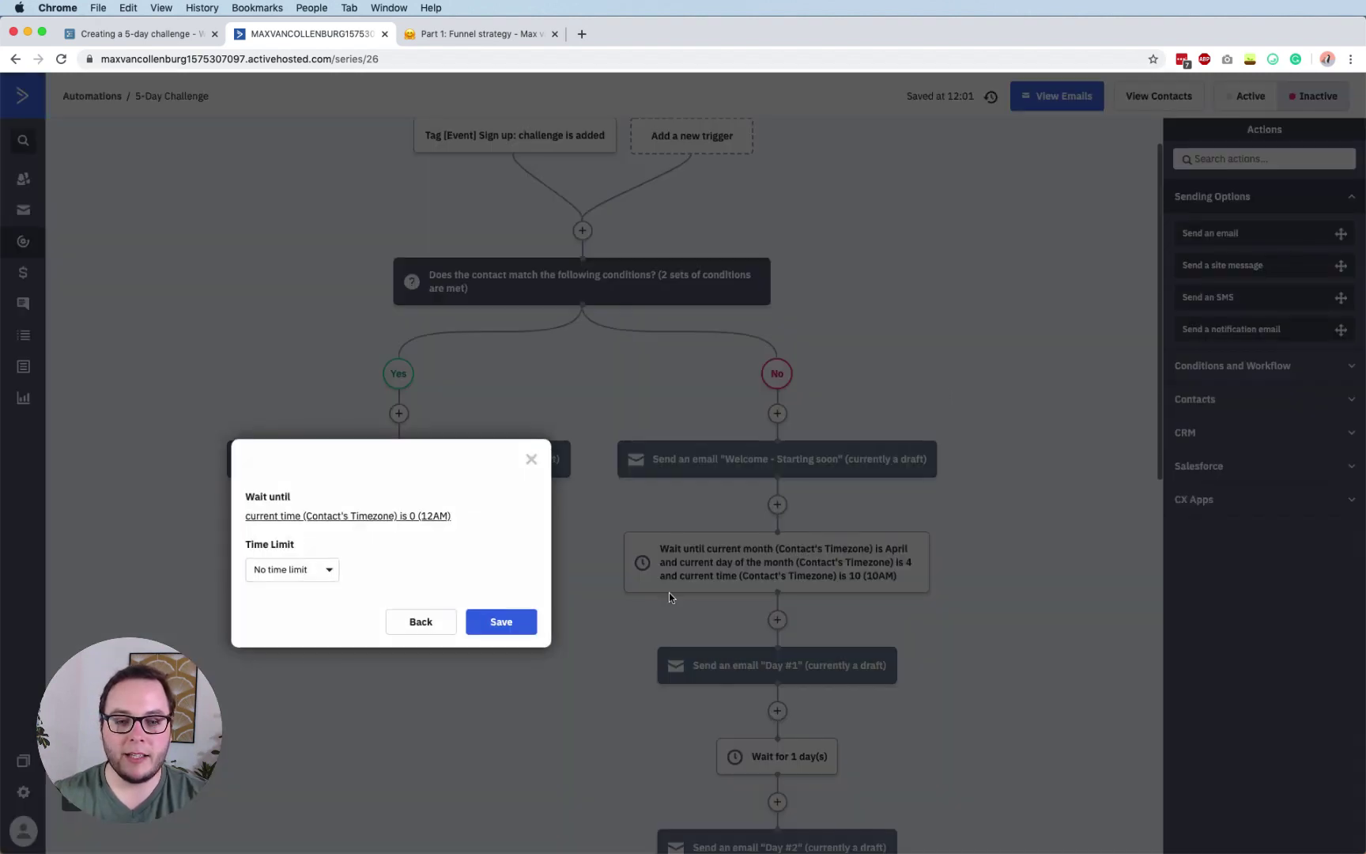
{"action": "left_click", "coordinate": [523, 628]}
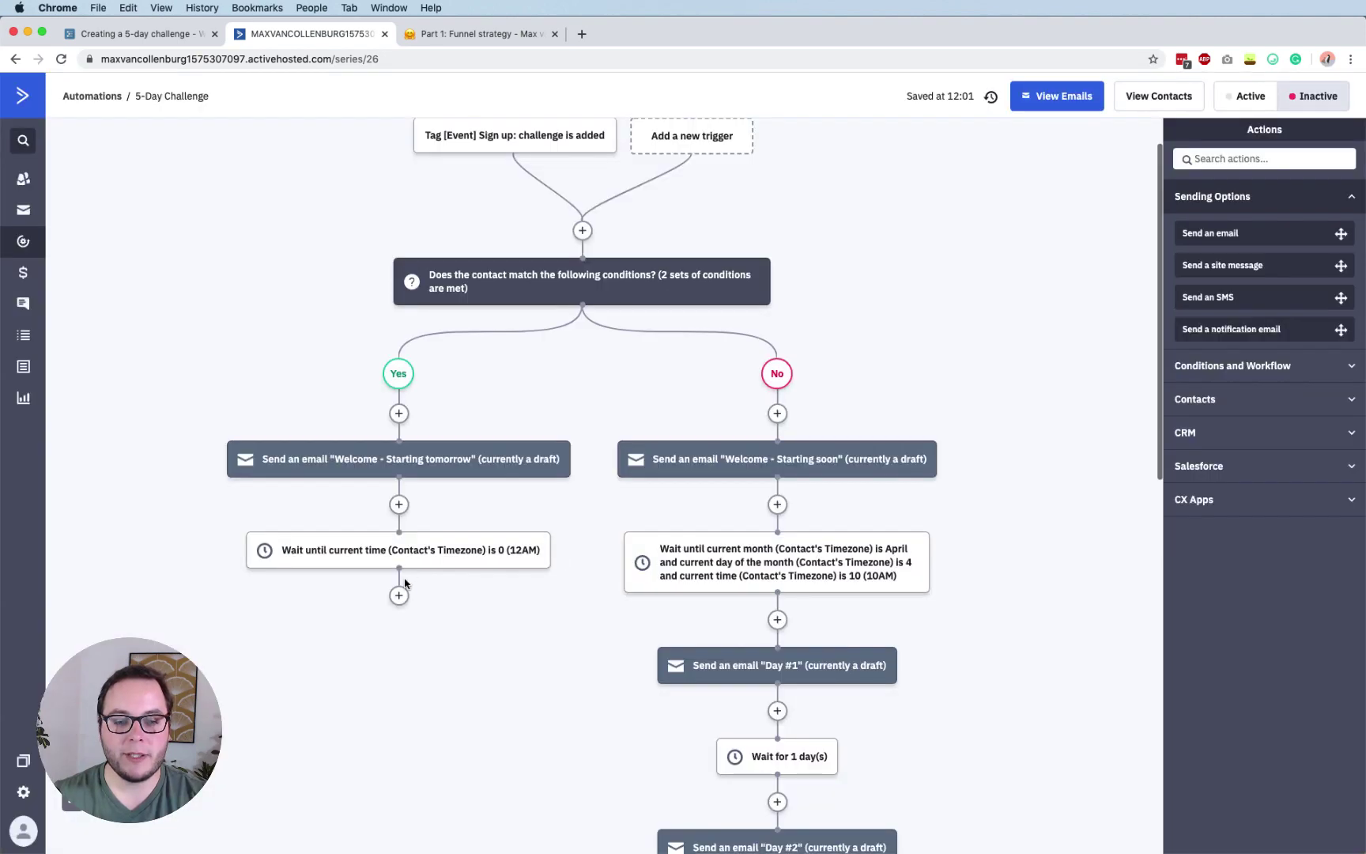
Add a second wait until Current time (Contact's Timezone) is 10 (10AM).
{"action": "left_click", "coordinate": [397, 595]}
{"action": "left_click", "coordinate": [793, 192]}
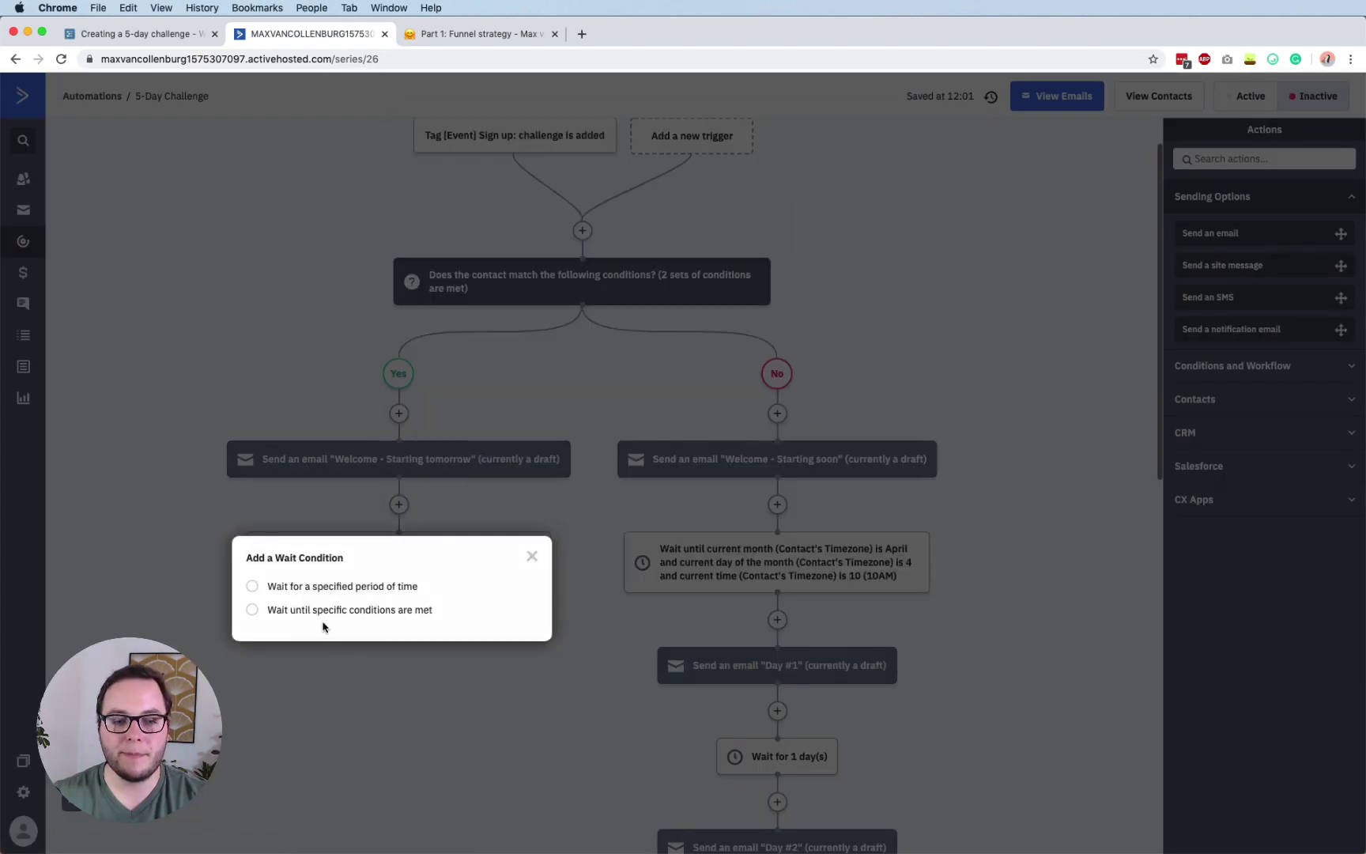
{"action": "left_click", "coordinate": [324, 618]}
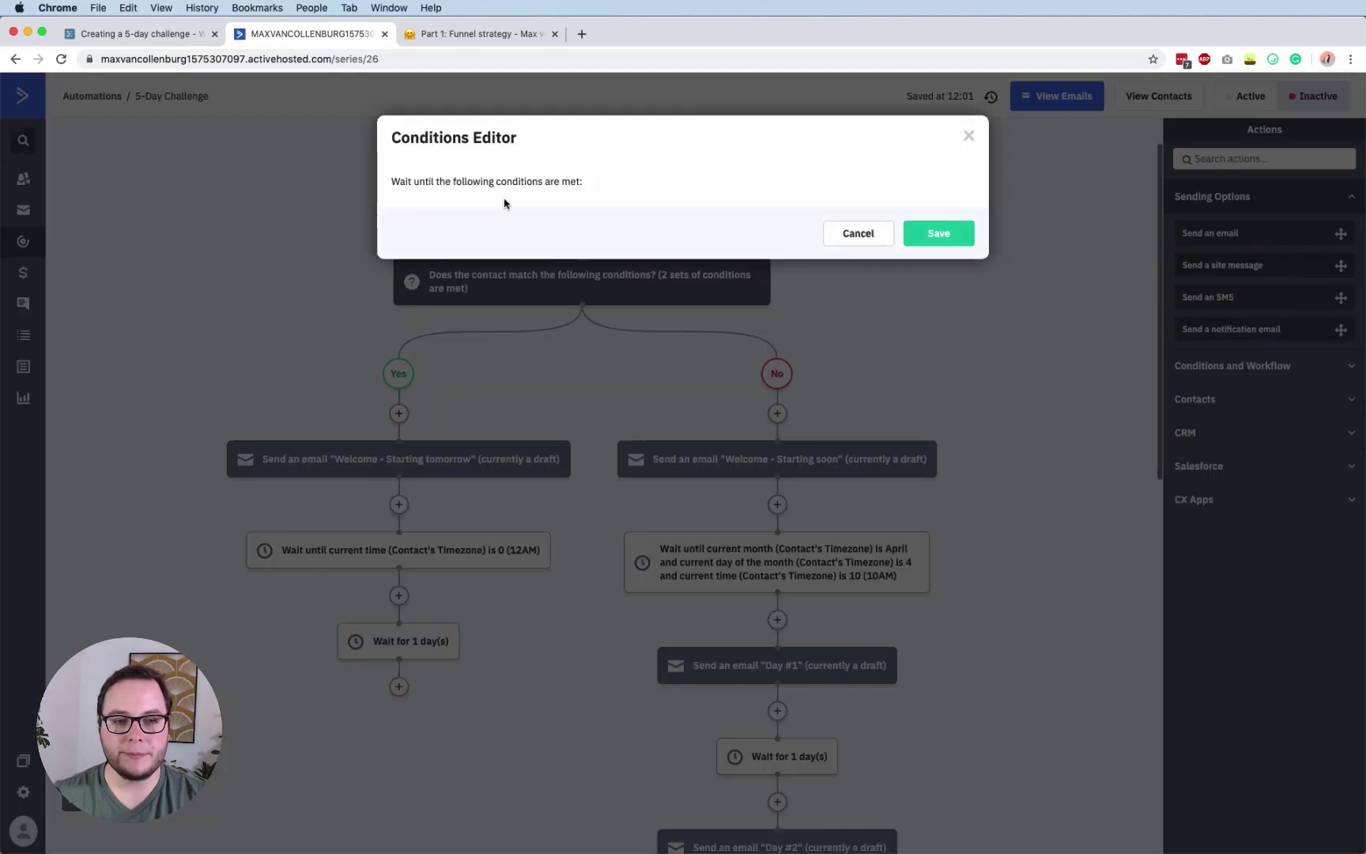
{"action": "left_click", "coordinate": [474, 220]}
{"action": "type", "text": "current time"}
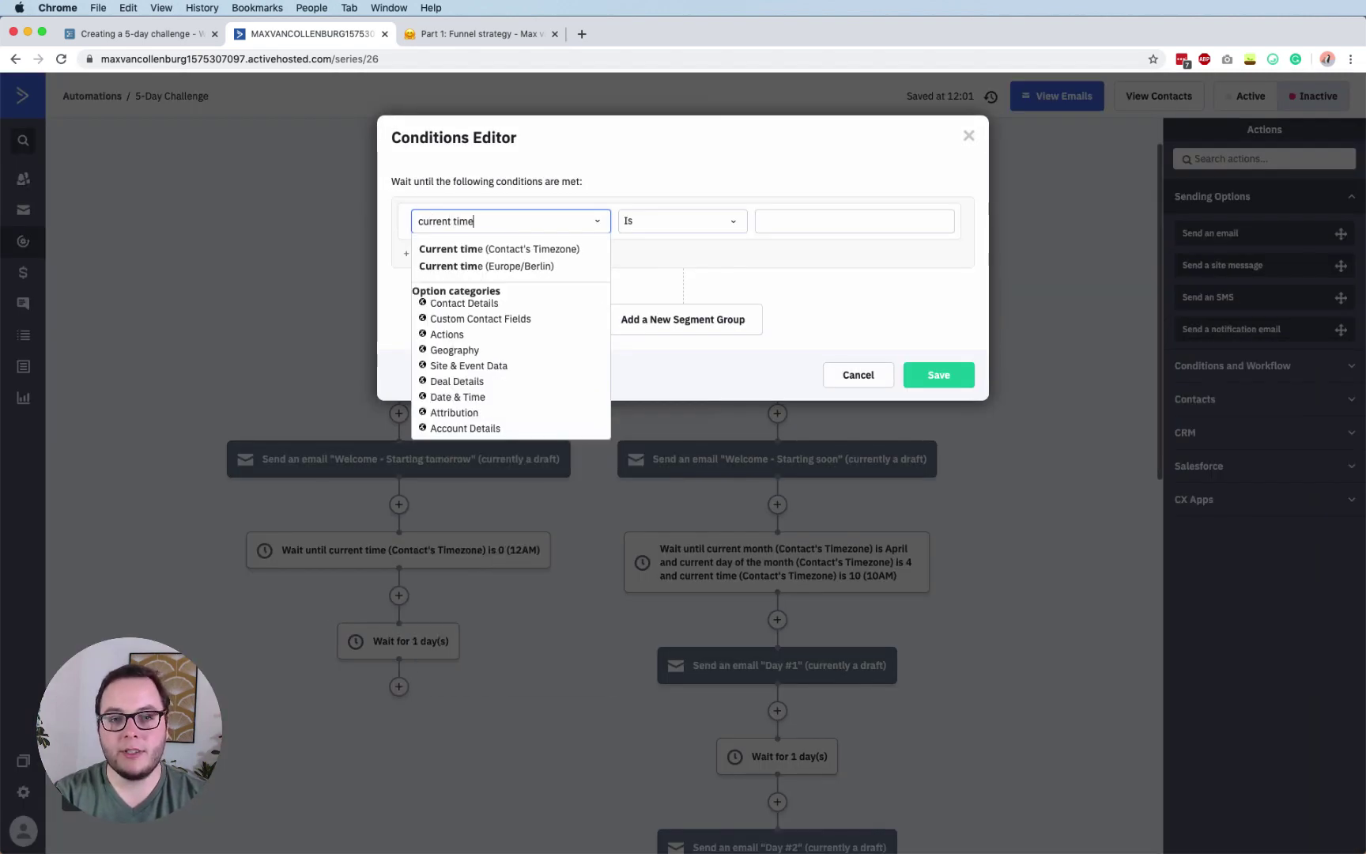
{"action": "left_click", "coordinate": [519, 247]}
{"action": "left_click", "coordinate": [842, 229]}
{"action": "scroll", "coordinate": [844, 324], "scroll_direction": "down", "scroll_amount": 3}
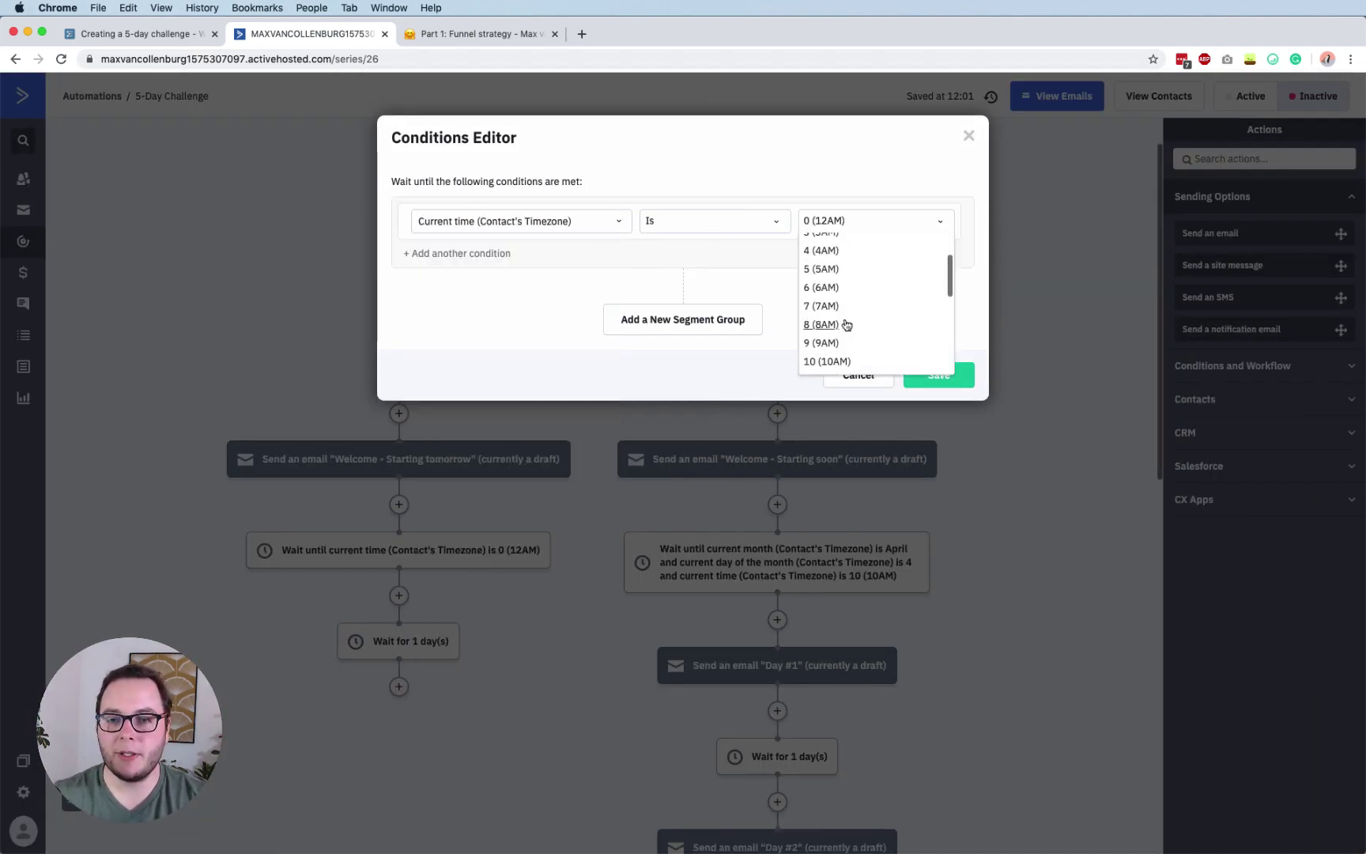
{"action": "left_click", "coordinate": [836, 365]}
{"action": "left_click", "coordinate": [936, 372]}
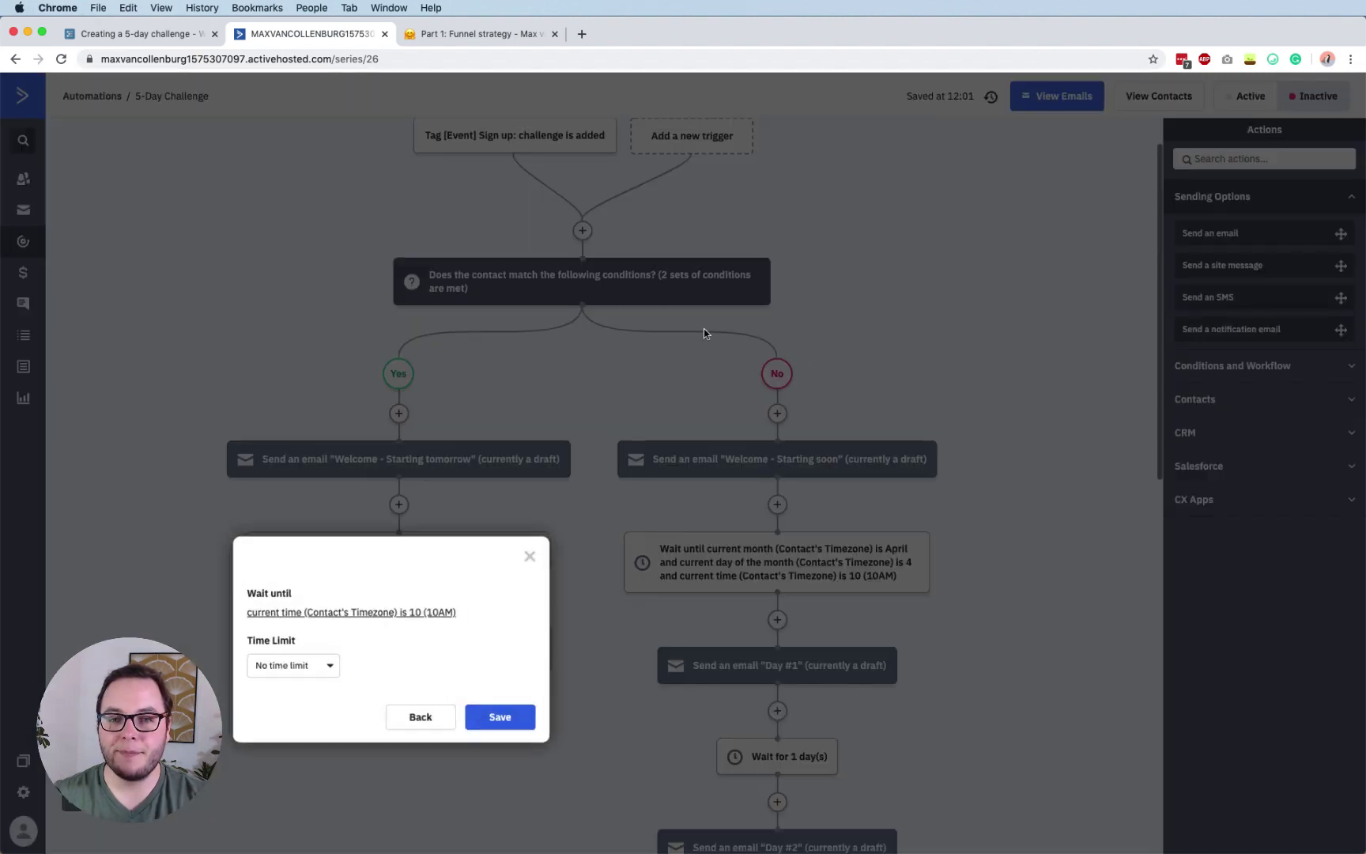
{"action": "left_click", "coordinate": [512, 720]}
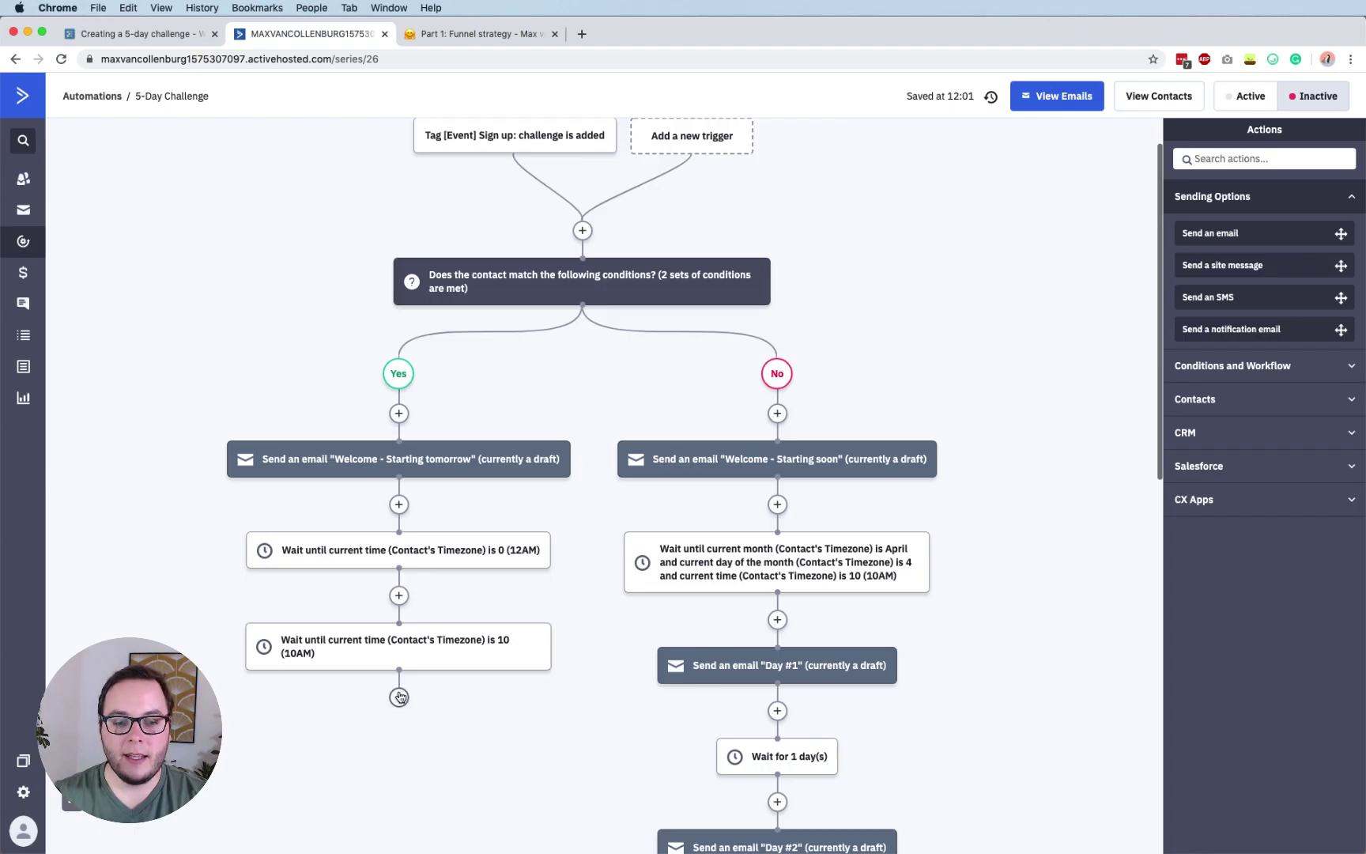
{"action": "left_click", "coordinate": [398, 696]}
Finish the Yes branch with a Go to step linked to the Send an email Day #1 step.
{"action": "left_click", "coordinate": [689, 336]}
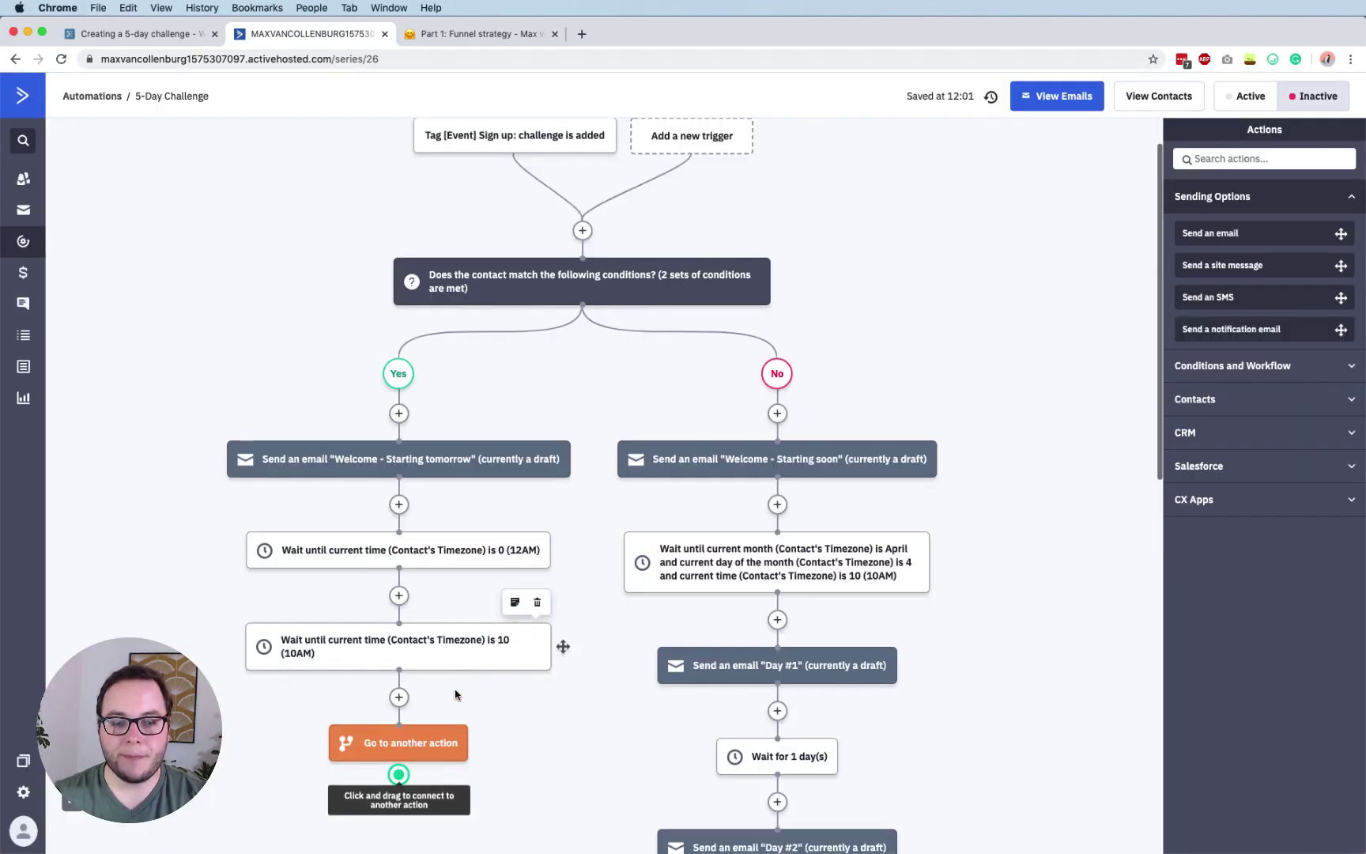
{"action": "left_click_drag", "start_coordinate": [399, 774], "coordinate": [702, 738]}
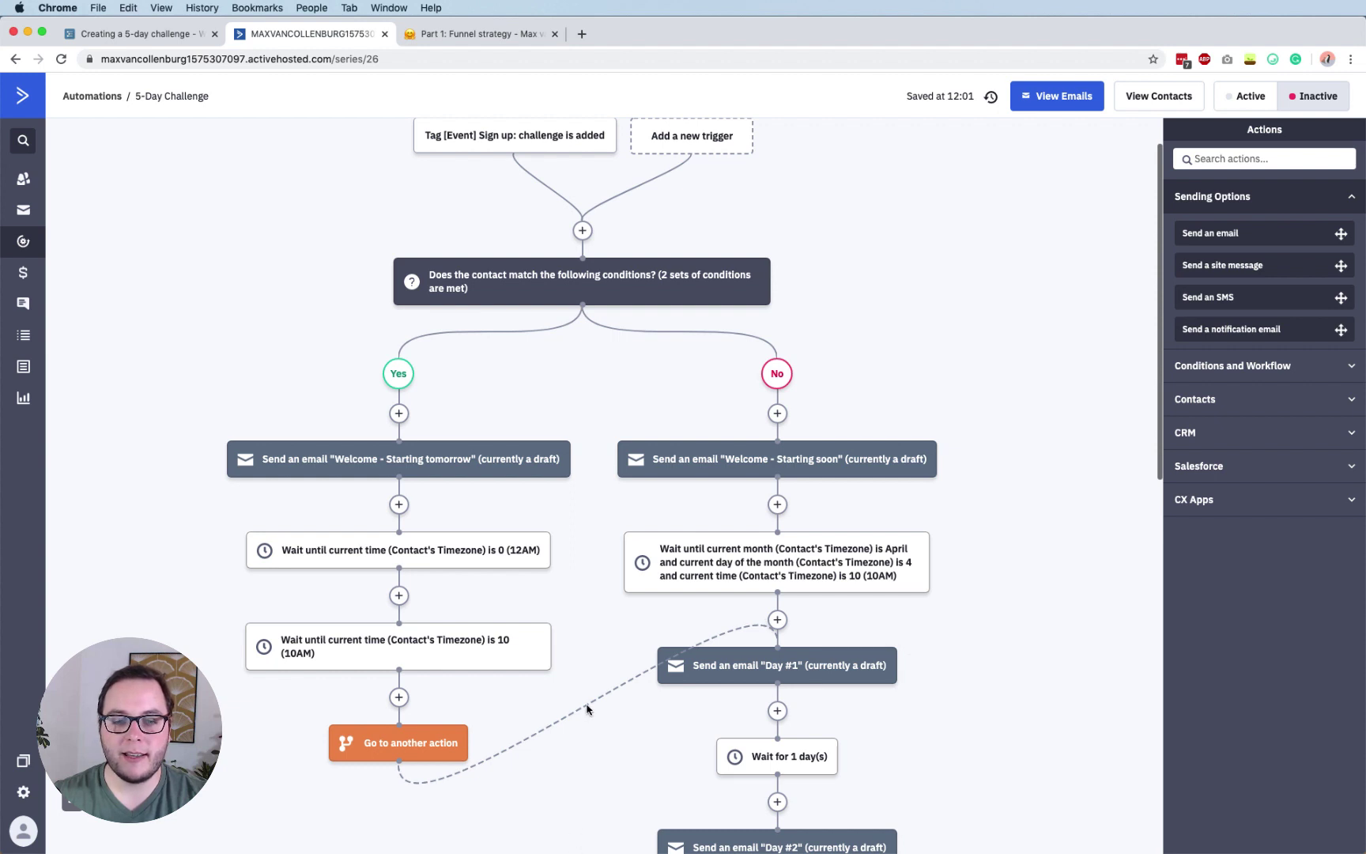
{"action": "scroll", "coordinate": [581, 483], "scroll_direction": "up", "scroll_amount": 2}
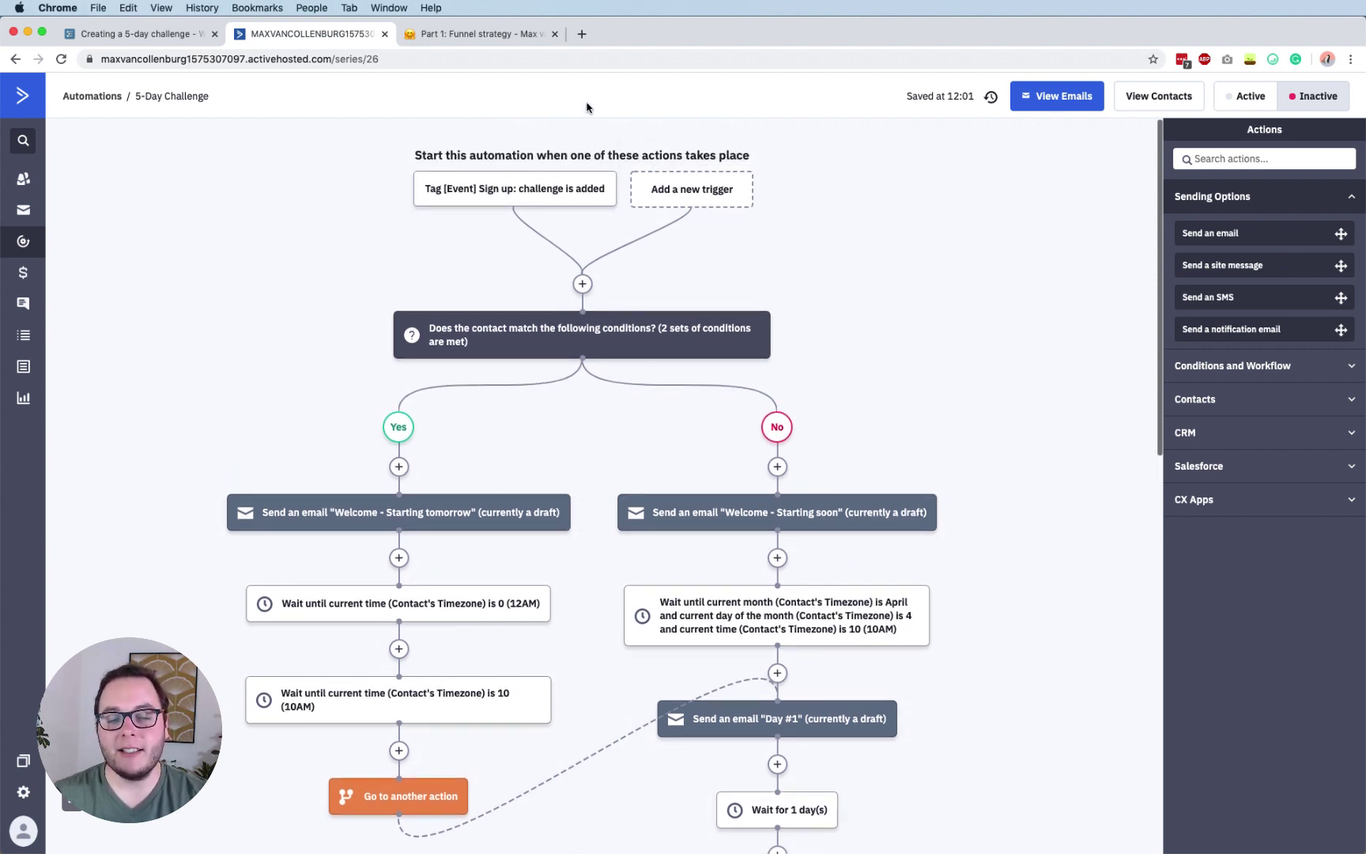
{"action": "mouse_move", "coordinate": [581, 324]}
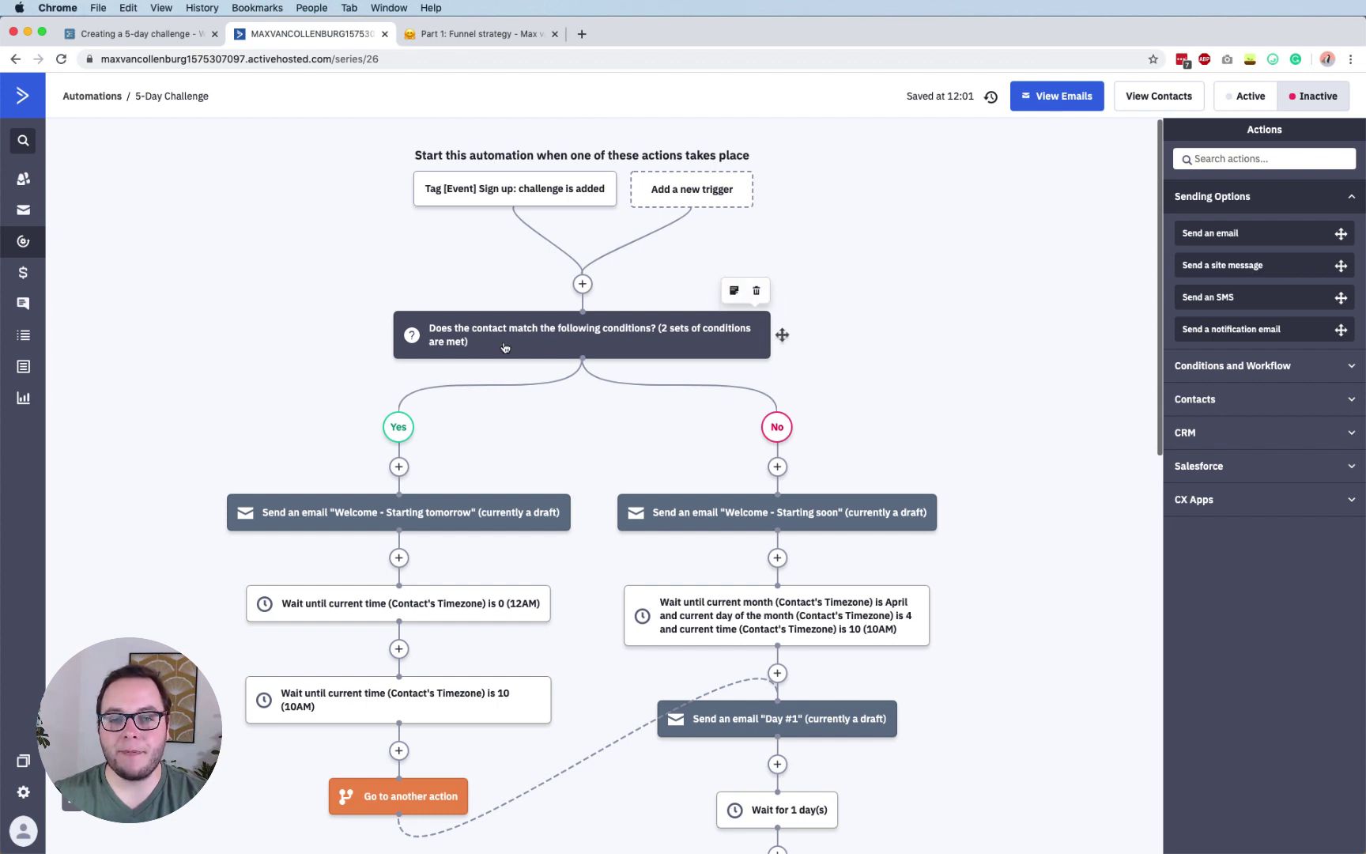
{"action": "left_click", "coordinate": [596, 329]}
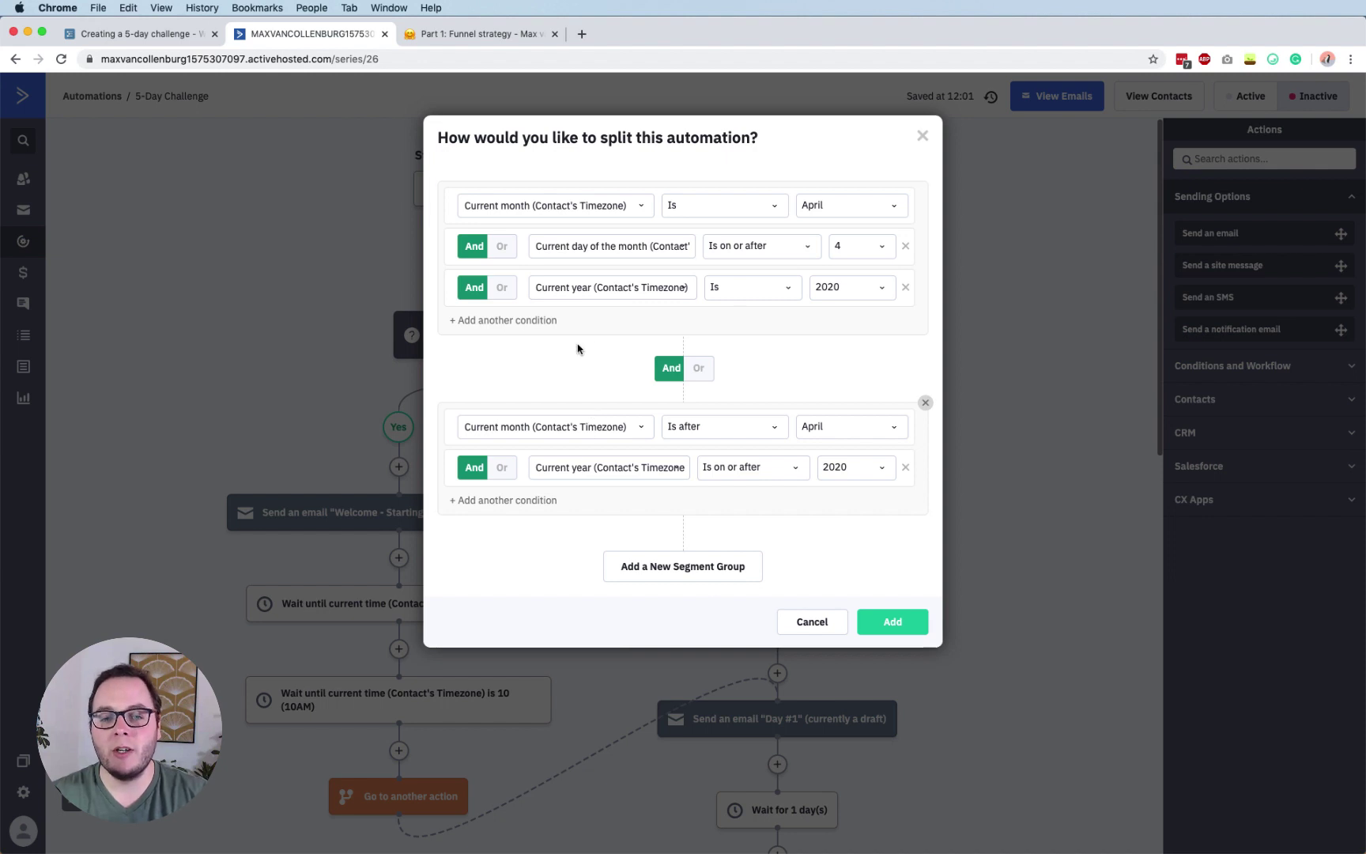
{"action": "left_click", "coordinate": [1072, 346]}
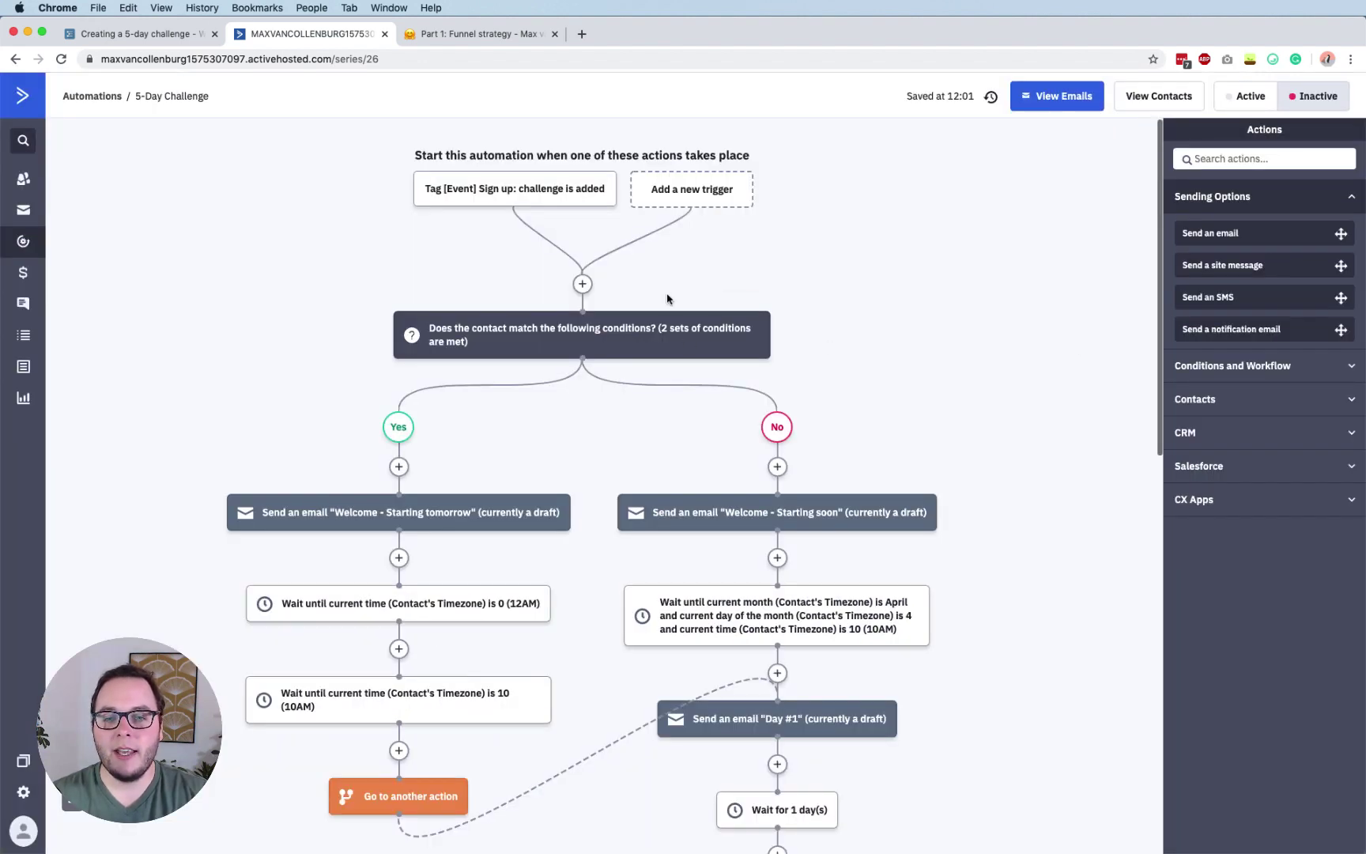
{"action": "scroll", "coordinate": [829, 522], "scroll_direction": "down", "scroll_amount": 3}
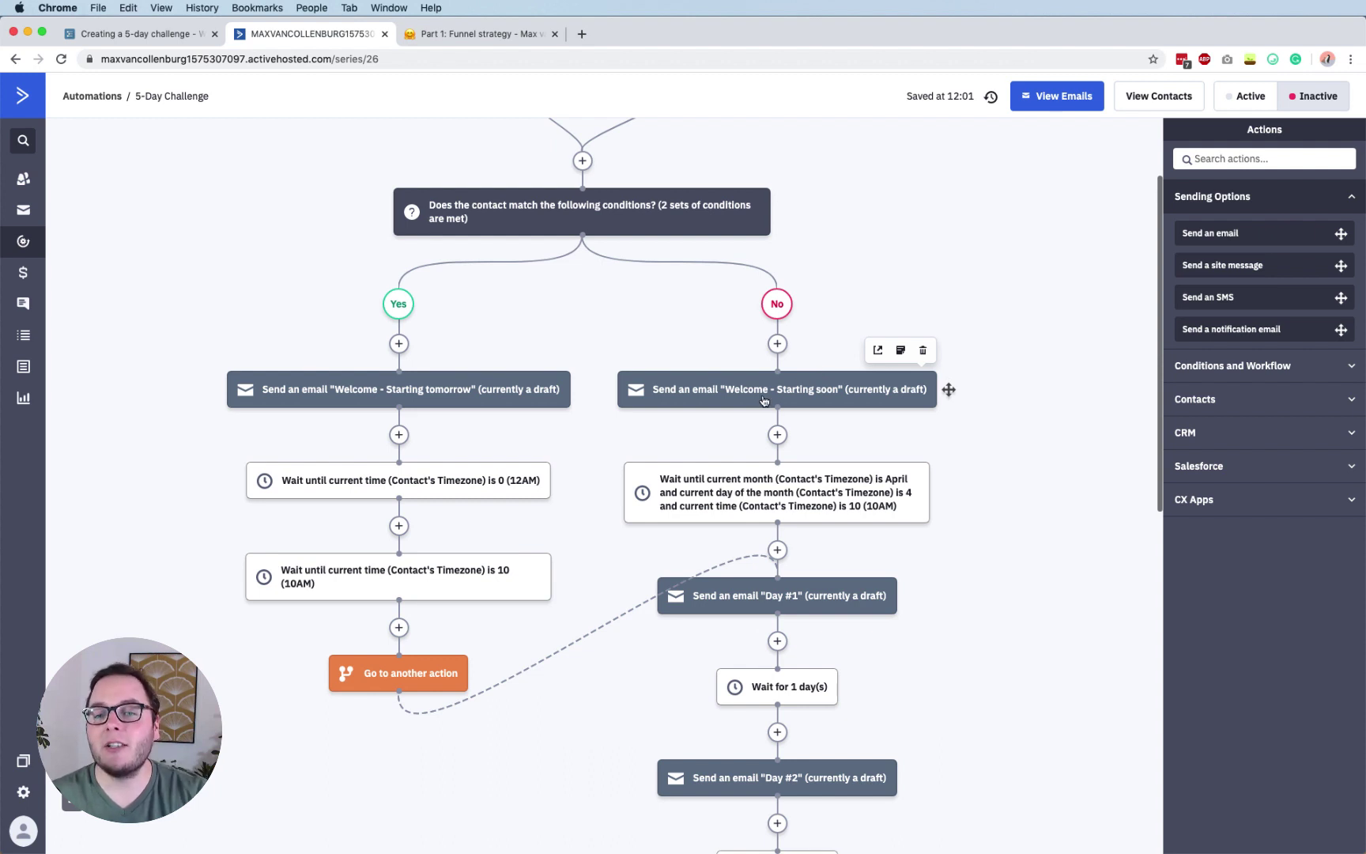
{"action": "scroll", "coordinate": [789, 391], "scroll_direction": "down", "scroll_amount": 1}
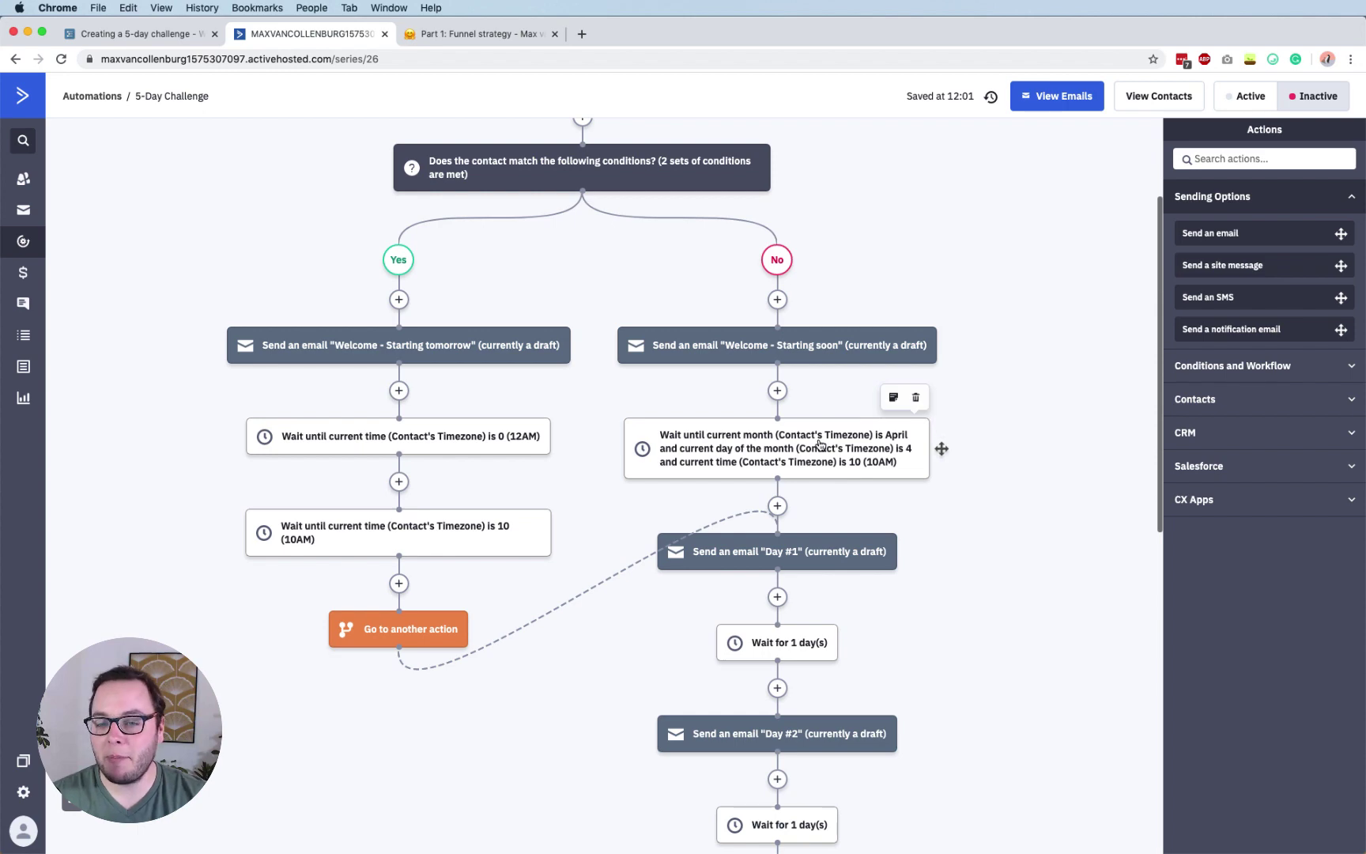
{"action": "scroll", "coordinate": [806, 398], "scroll_direction": "down", "scroll_amount": 4}
{"action": "scroll", "coordinate": [808, 427], "scroll_direction": "down", "scroll_amount": 11}
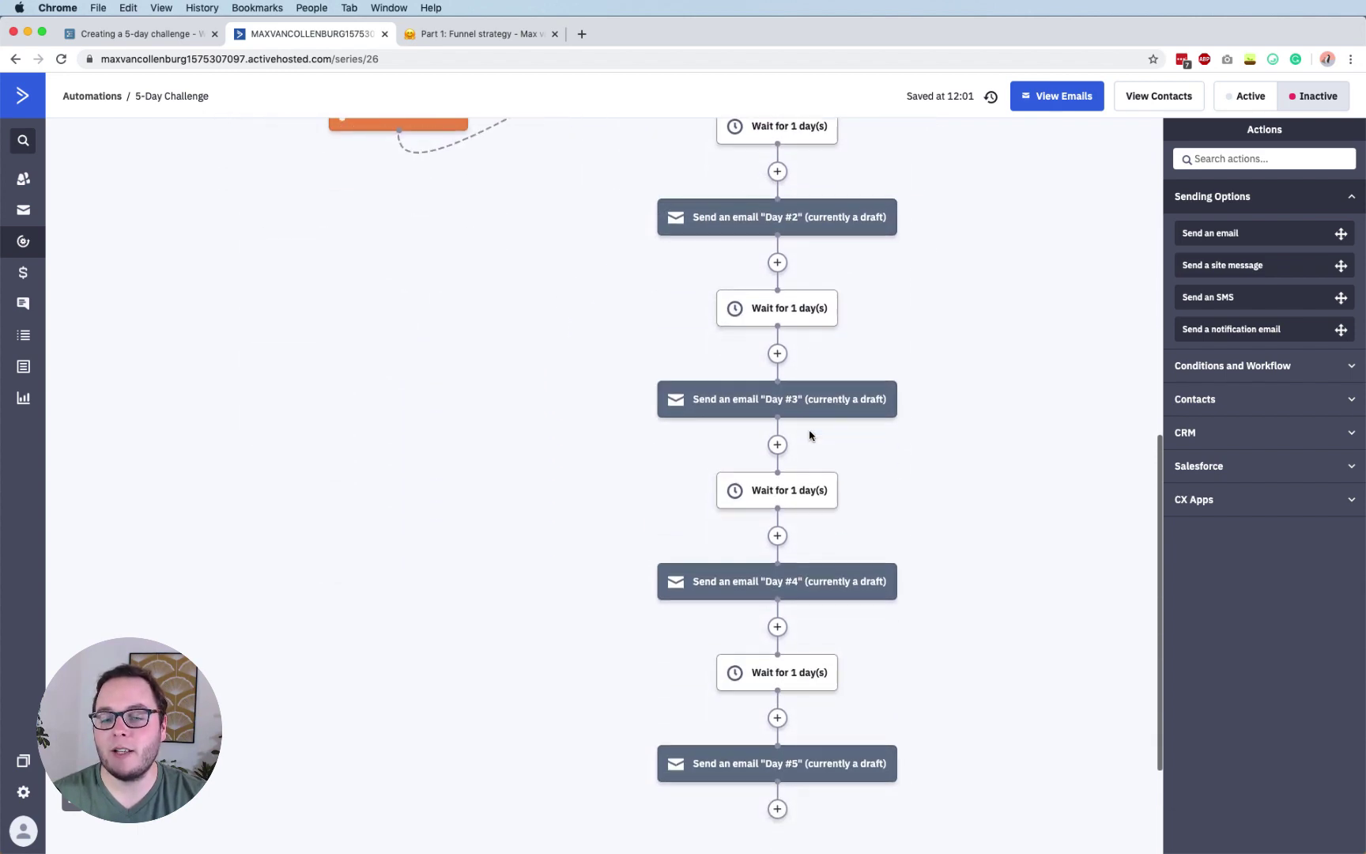
{"action": "scroll", "coordinate": [810, 434], "scroll_direction": "up", "scroll_amount": 11}
{"action": "scroll", "coordinate": [799, 443], "scroll_direction": "up", "scroll_amount": 8}
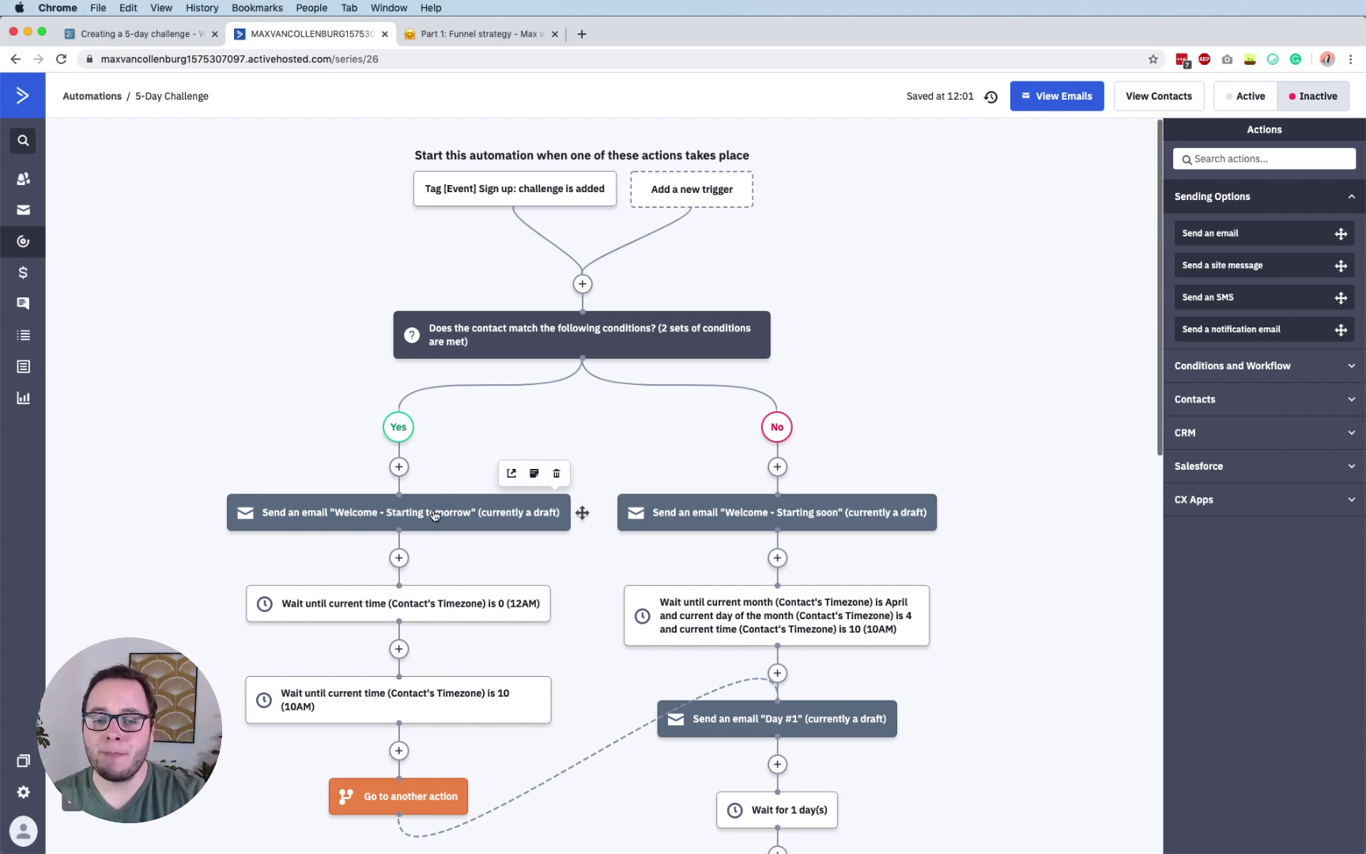
{"action": "scroll", "coordinate": [434, 515], "scroll_direction": "down", "scroll_amount": 1}
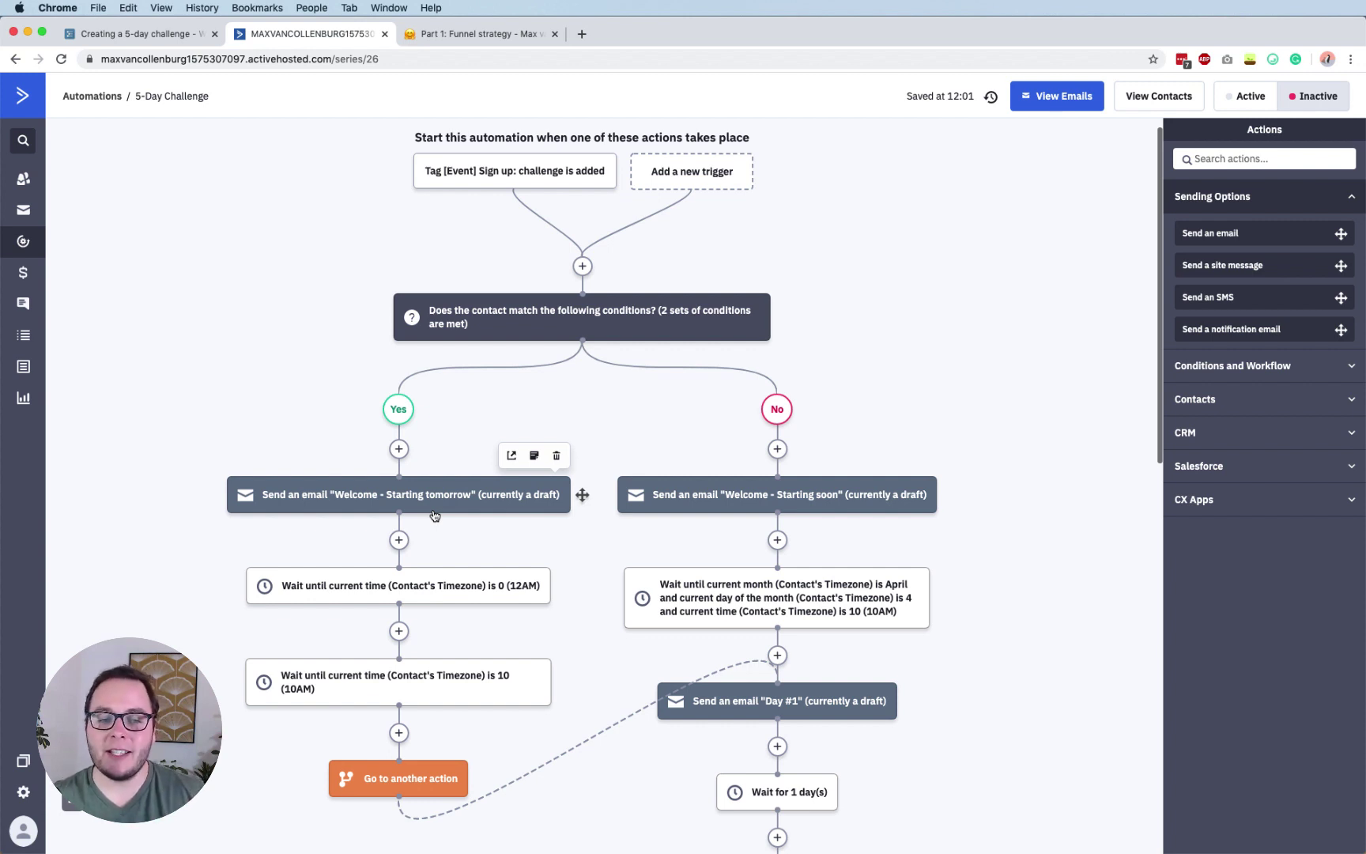
{"action": "scroll", "coordinate": [439, 496], "scroll_direction": "down", "scroll_amount": 4}
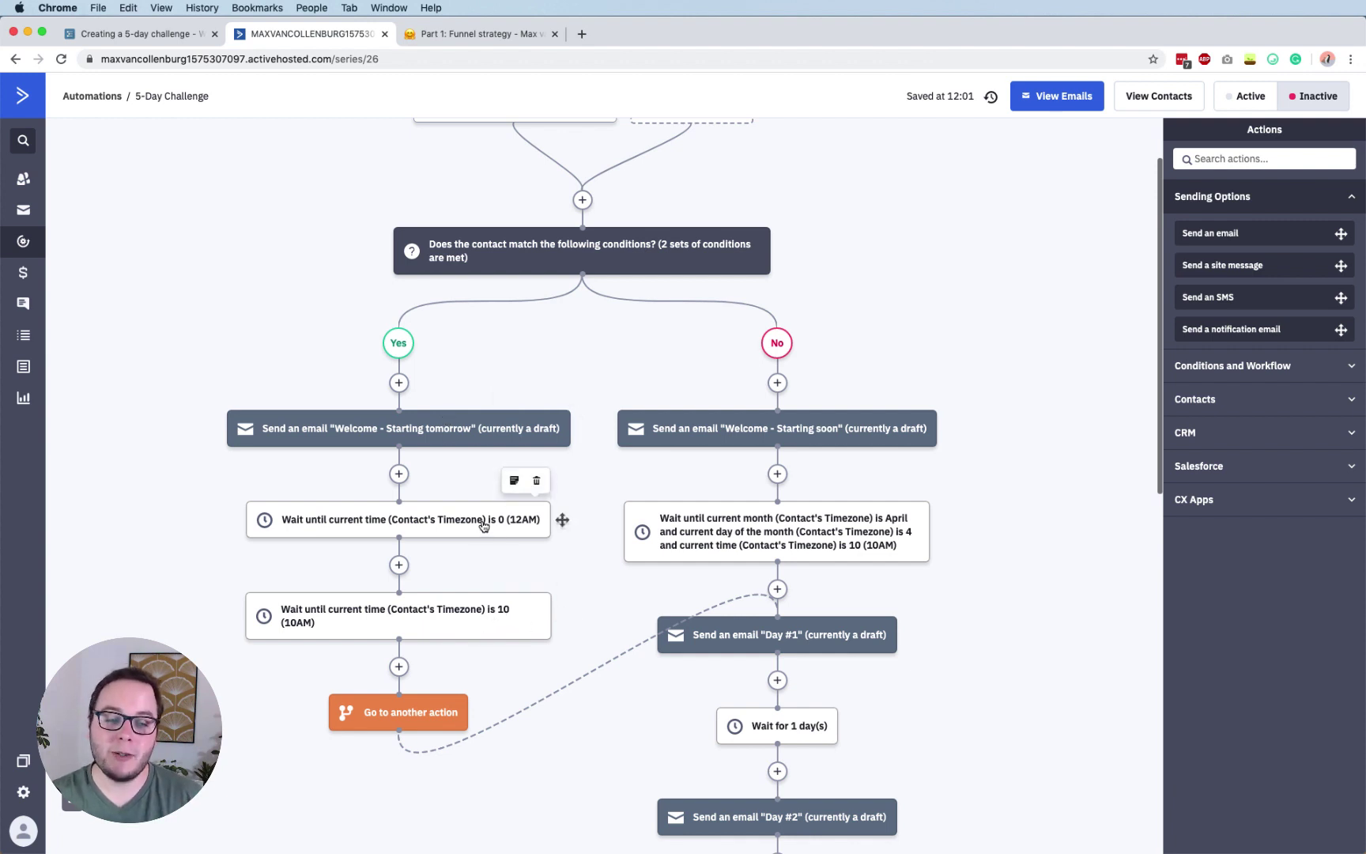
{"action": "scroll", "coordinate": [462, 614], "scroll_direction": "down", "scroll_amount": 2}
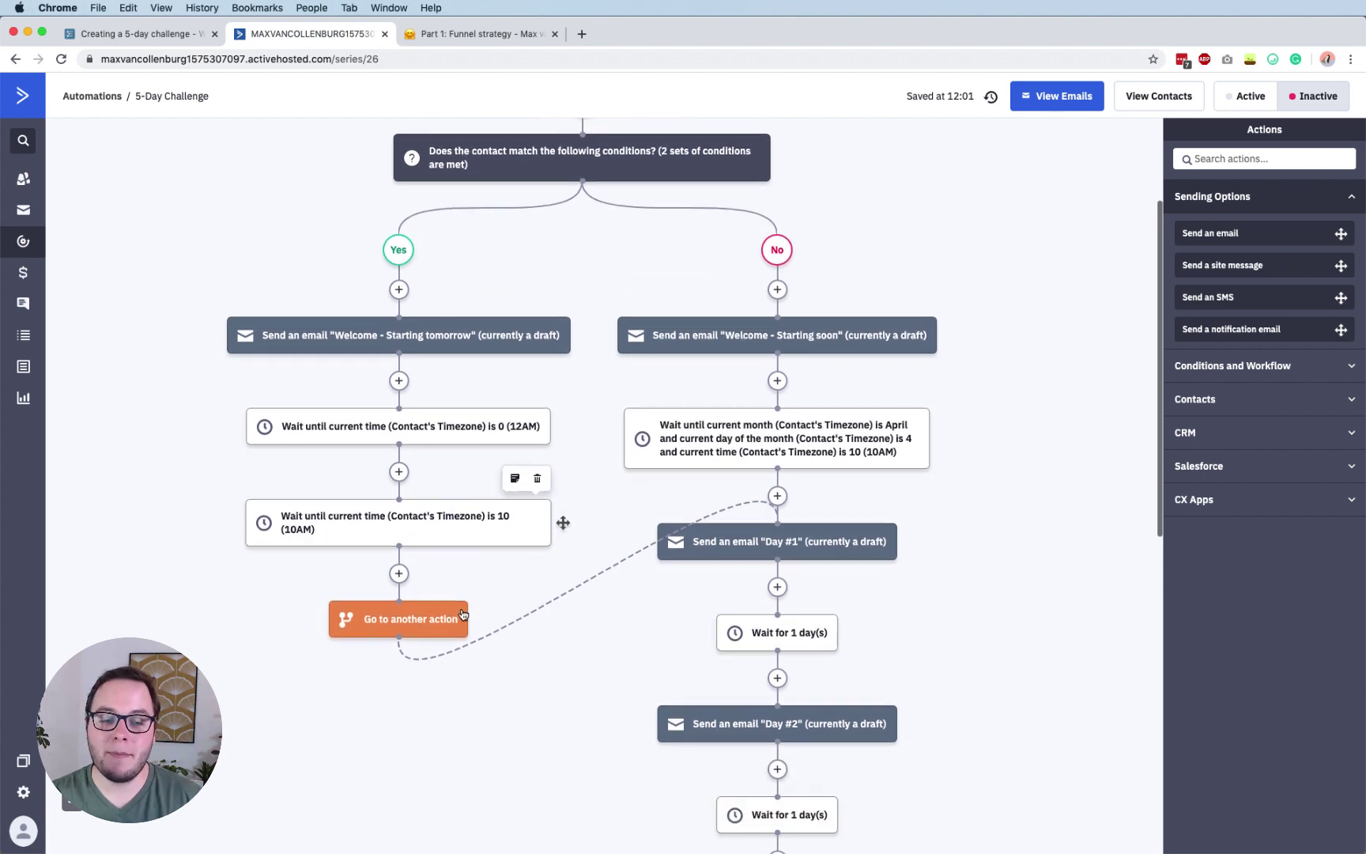
{"action": "scroll", "coordinate": [417, 628], "scroll_direction": "down", "scroll_amount": 2}
{"action": "scroll", "coordinate": [416, 627], "scroll_direction": "down", "scroll_amount": 2}
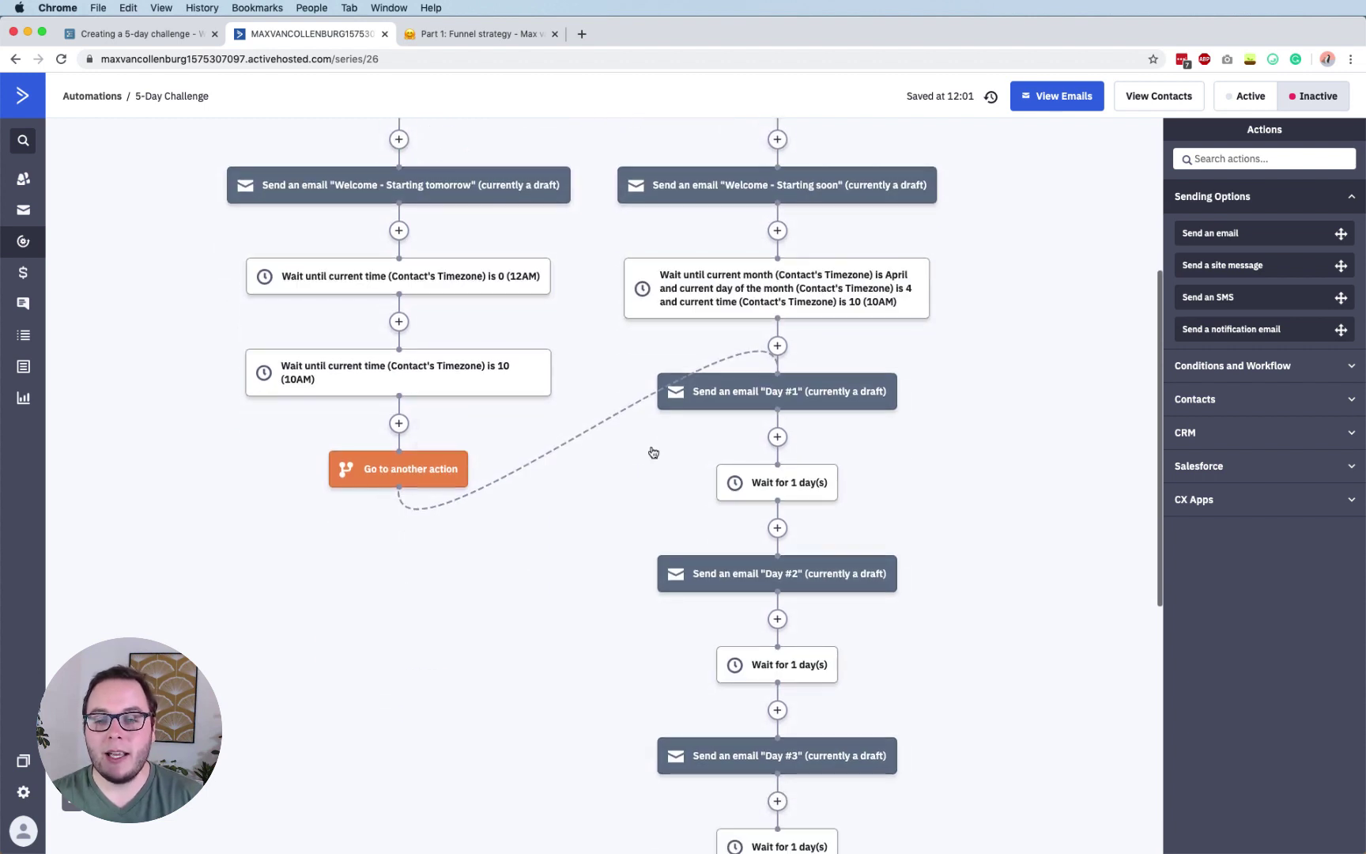
{"action": "scroll", "coordinate": [989, 570], "scroll_direction": "down", "scroll_amount": 5}
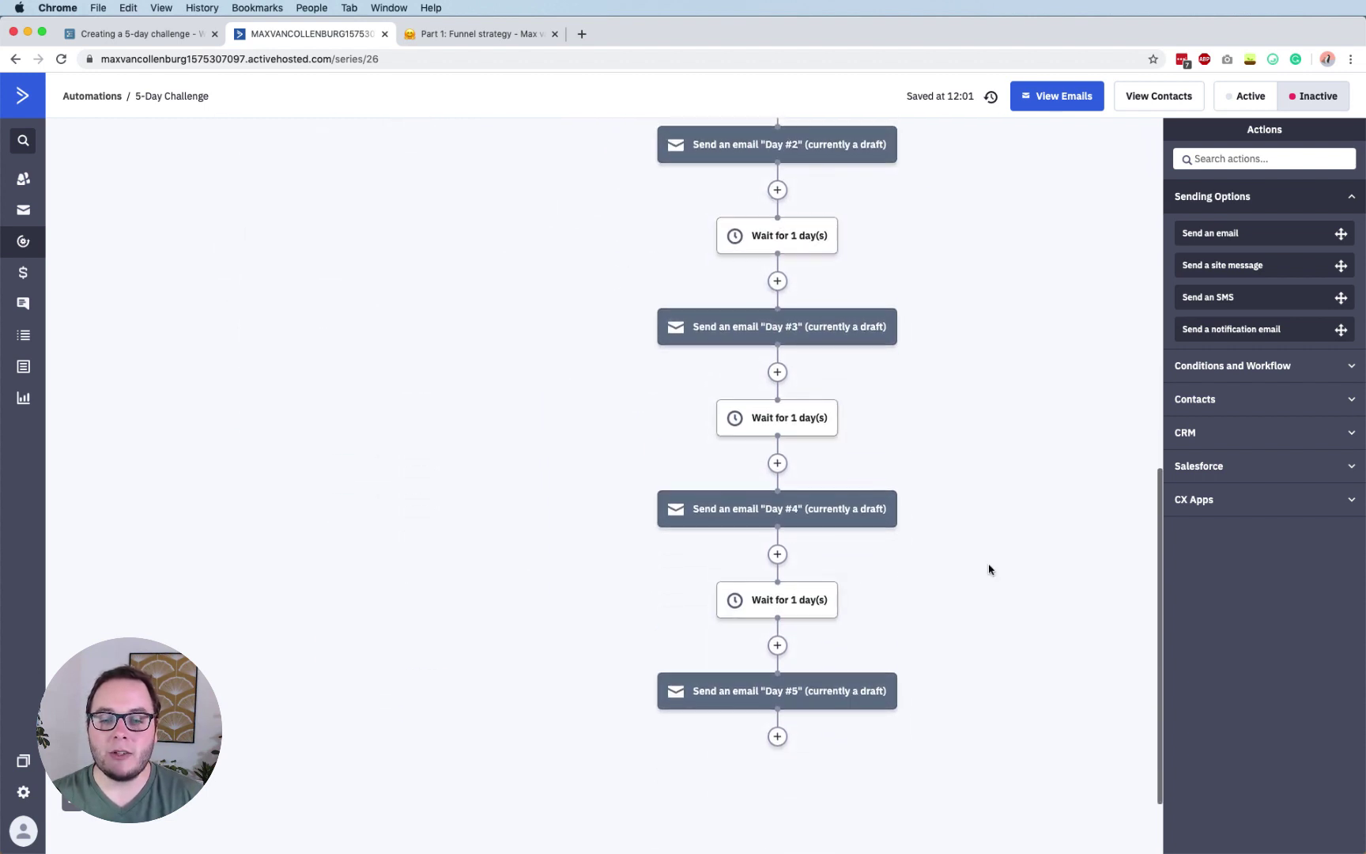
{"action": "scroll", "coordinate": [989, 569], "scroll_direction": "up", "scroll_amount": 12}
{"action": "scroll", "coordinate": [989, 569], "scroll_direction": "down", "scroll_amount": 1}
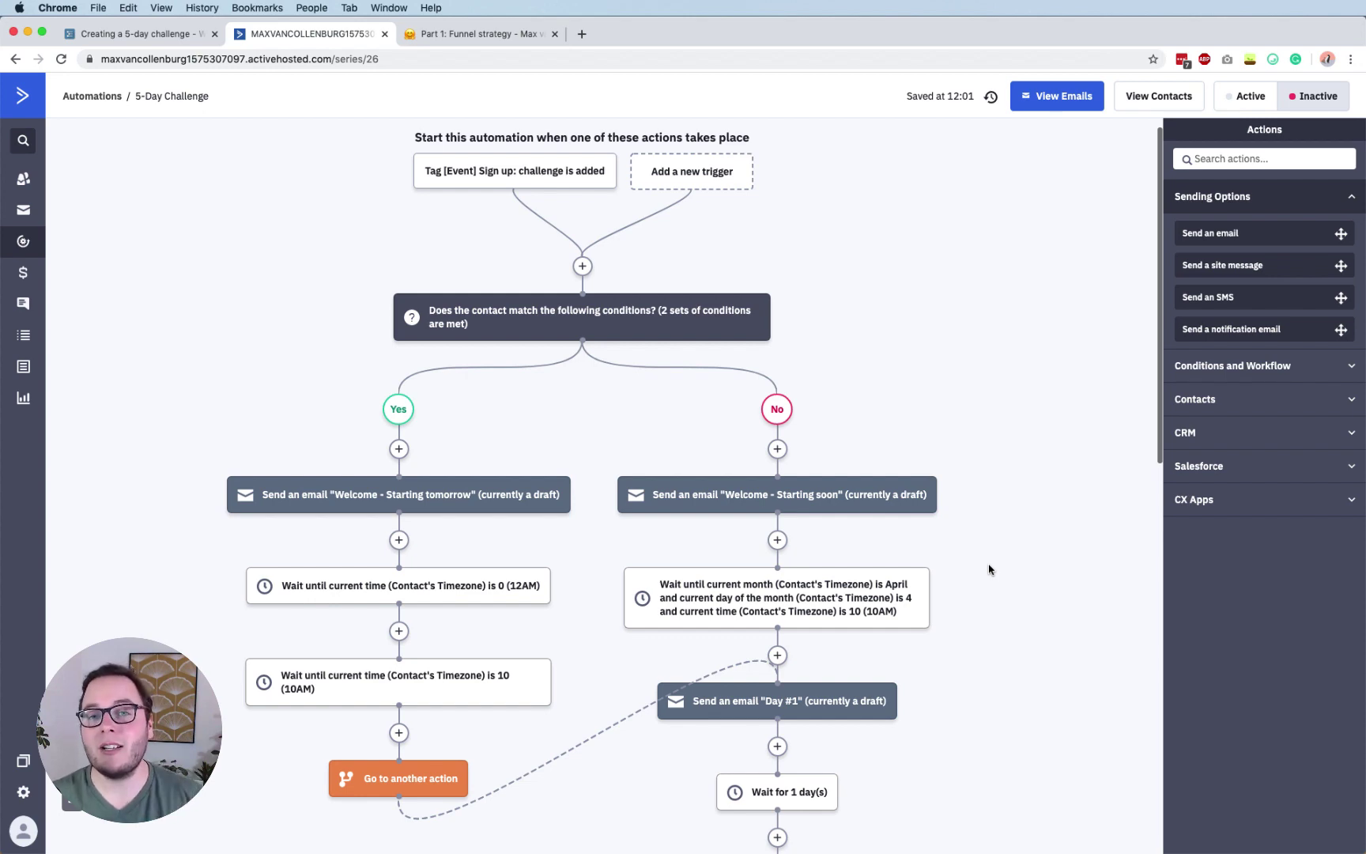
{"action": "scroll", "coordinate": [989, 569], "scroll_direction": "down", "scroll_amount": 10}
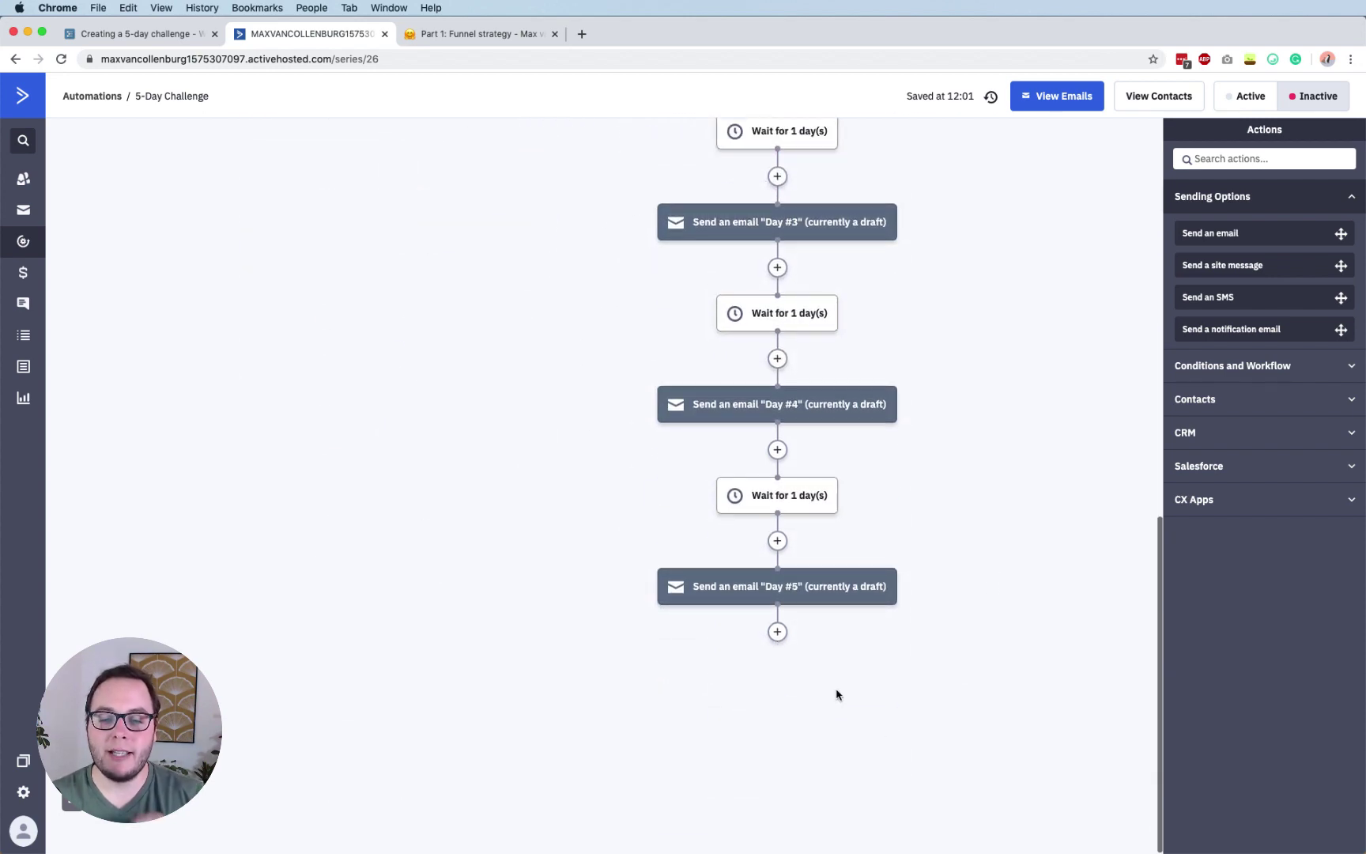
Below the Day #5 email, add a wait until Current time (Contact's Timezone) is 0 (12AM).
{"action": "left_click", "coordinate": [778, 632]}
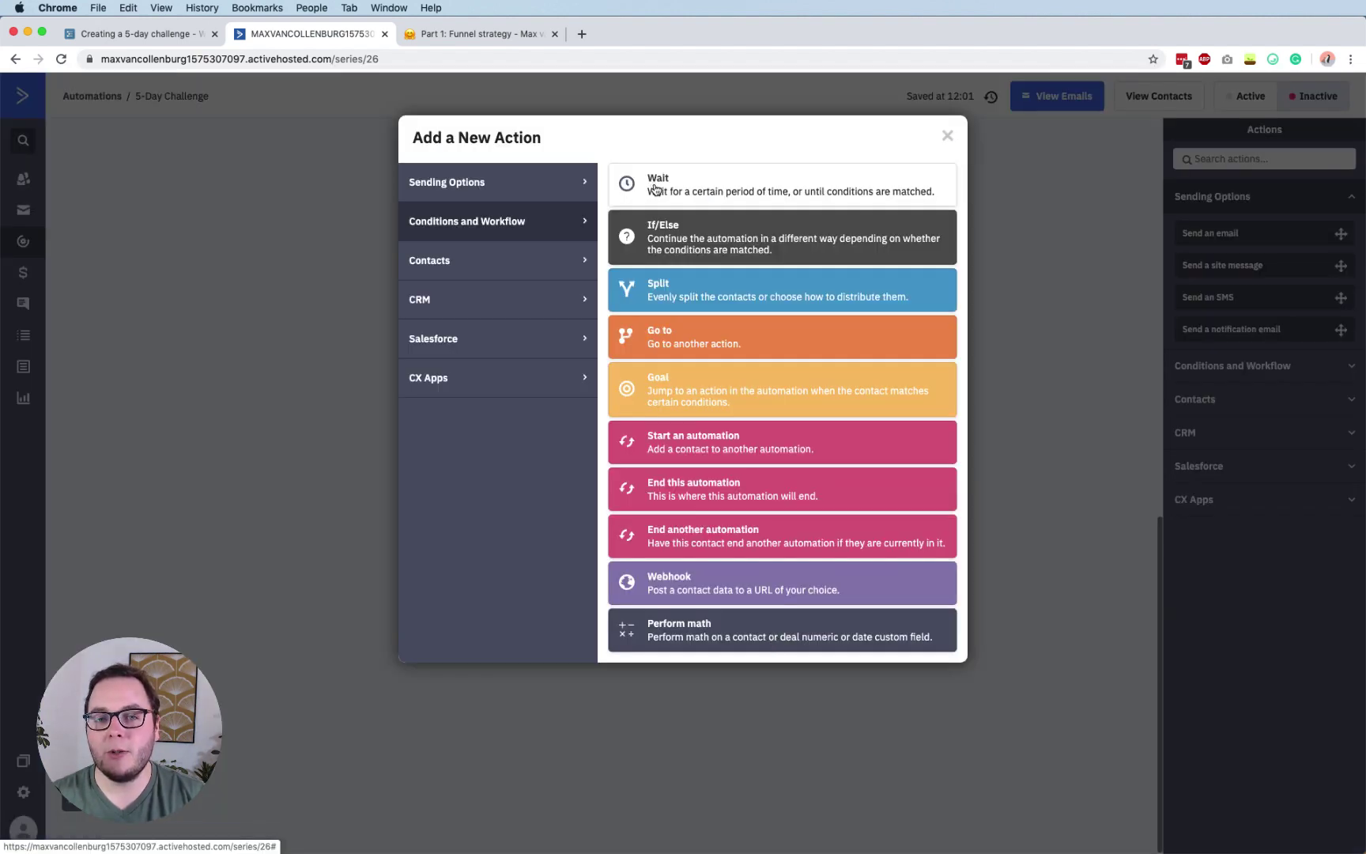
{"action": "left_click", "coordinate": [655, 189]}
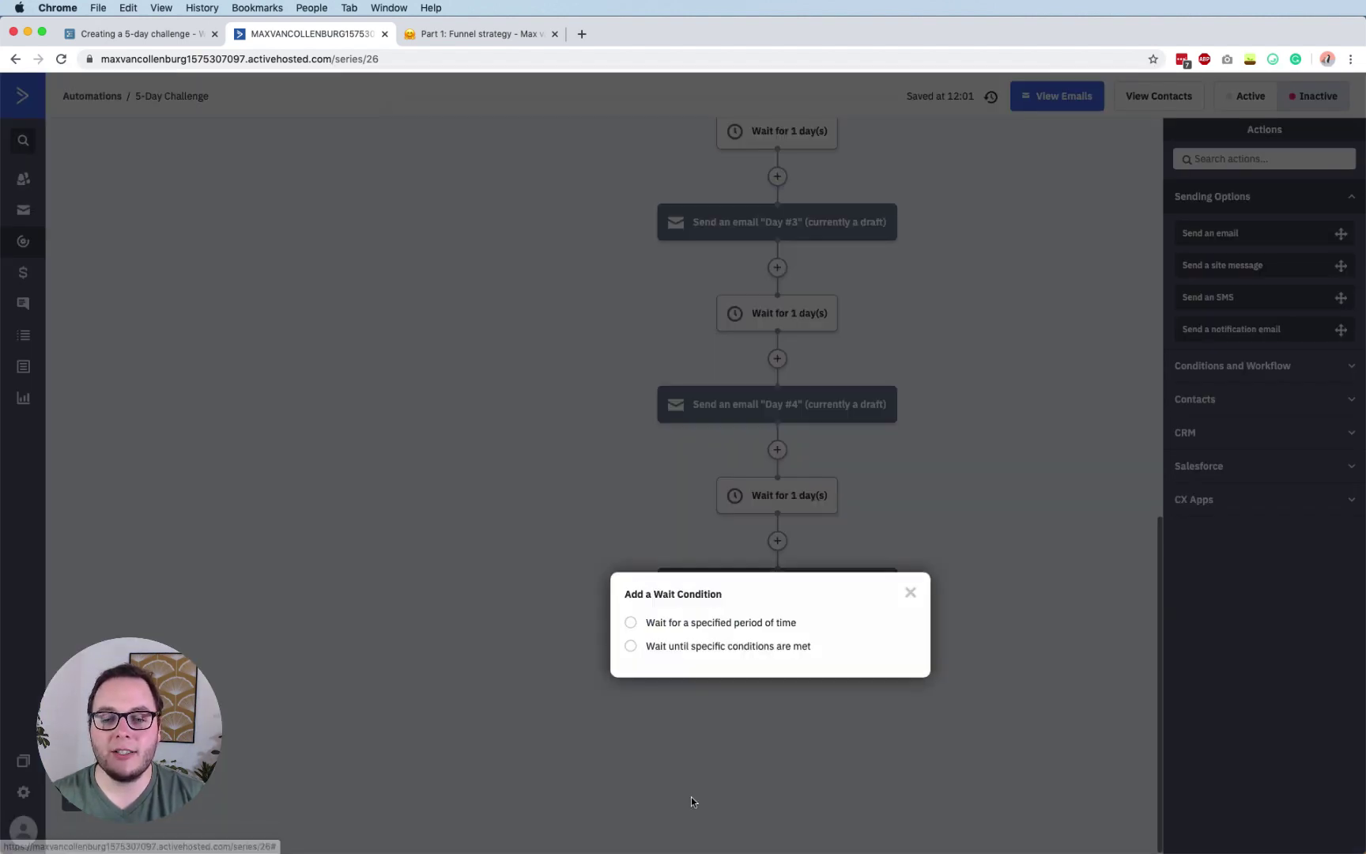
{"action": "left_click", "coordinate": [690, 646]}
{"action": "left_click", "coordinate": [514, 213]}
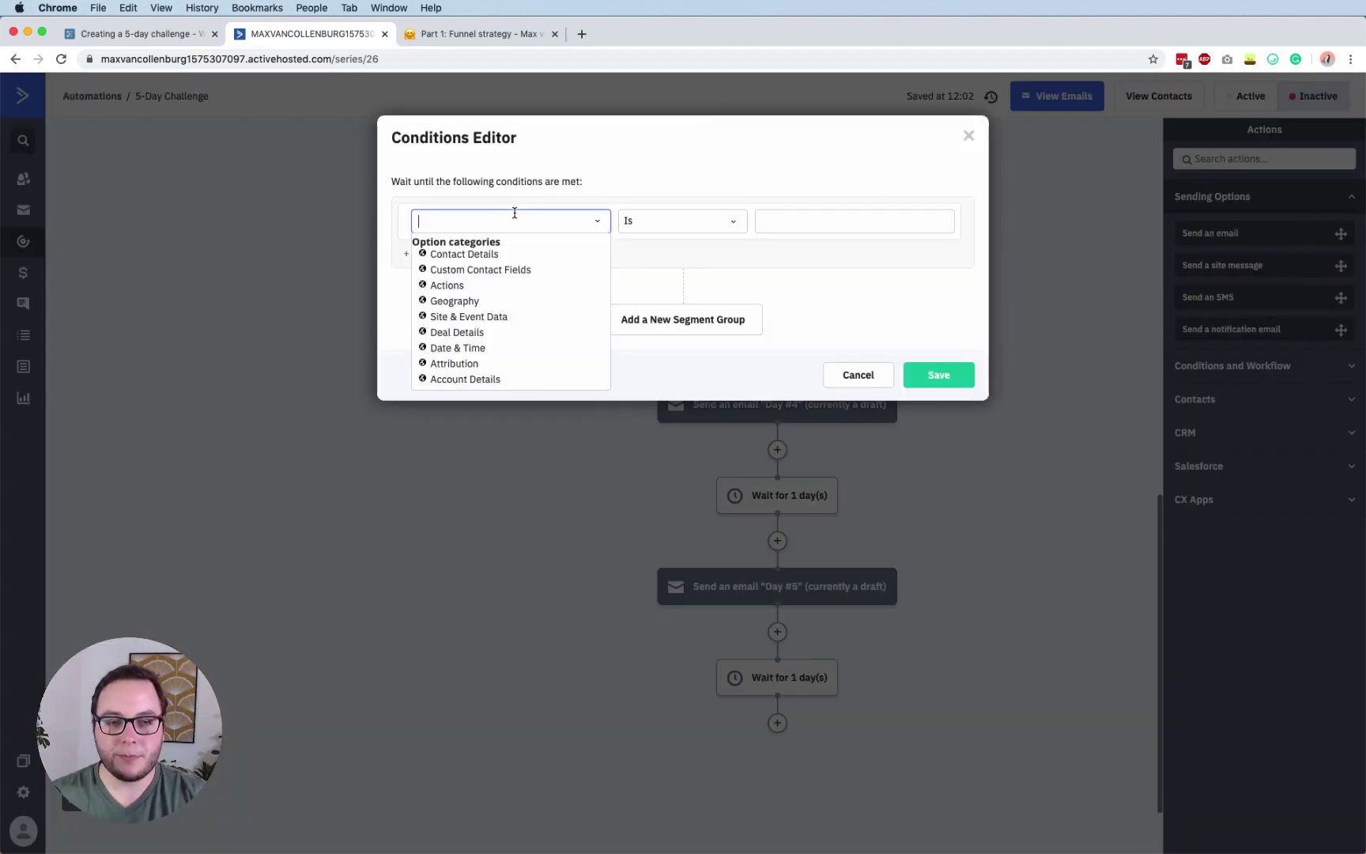
{"action": "type", "text": "current time"}
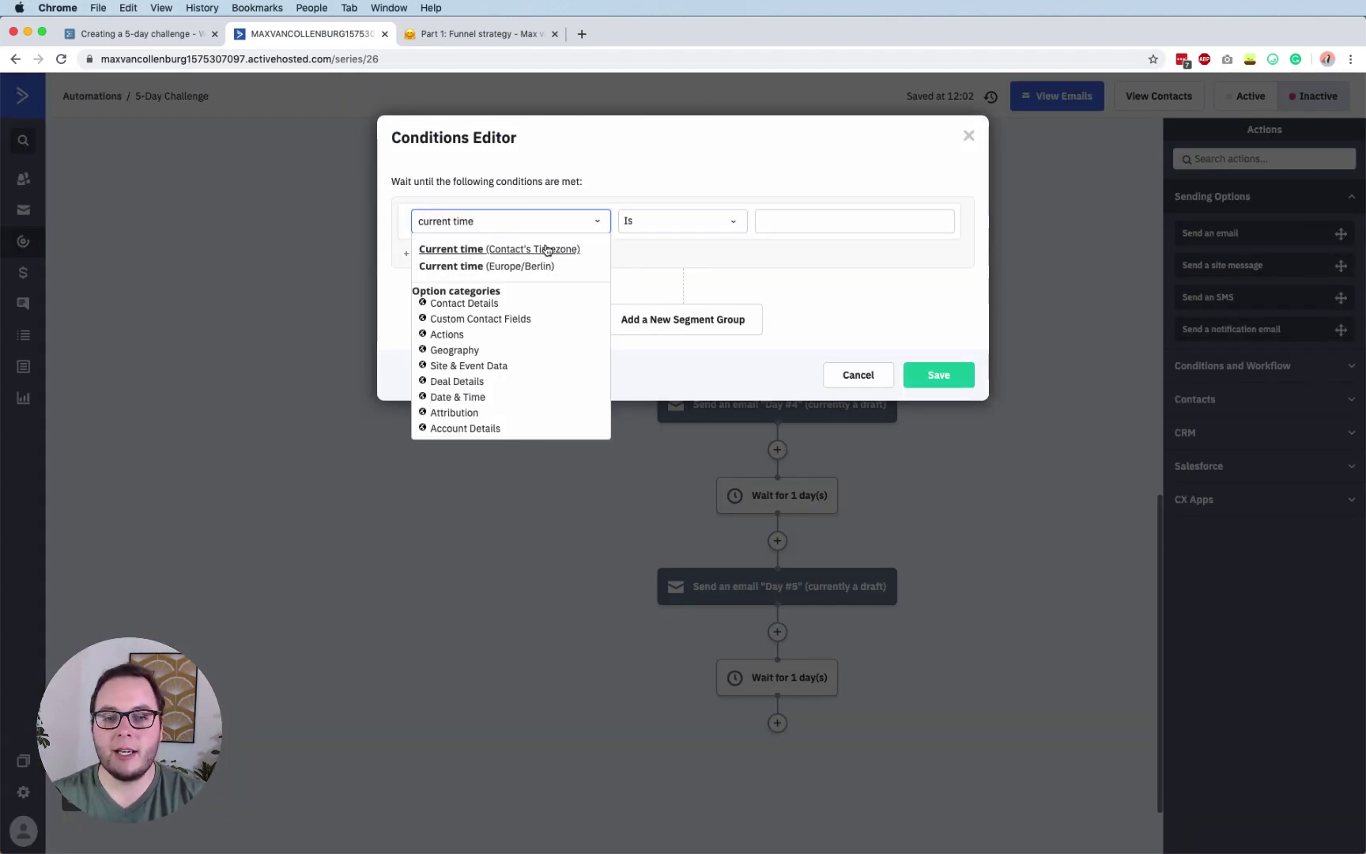
{"action": "left_click", "coordinate": [547, 250]}
{"action": "left_click", "coordinate": [939, 374]}
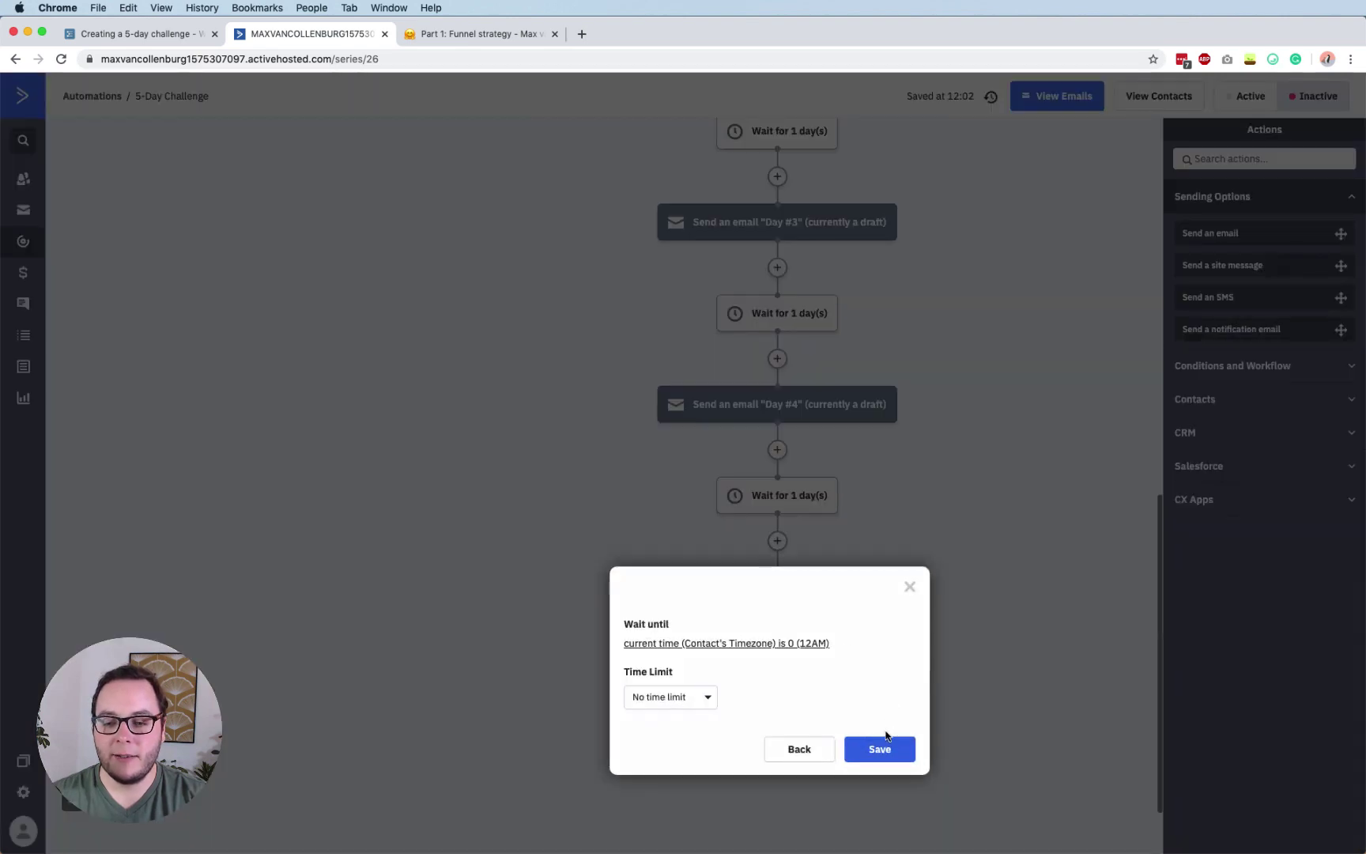
{"action": "left_click", "coordinate": [884, 745]}
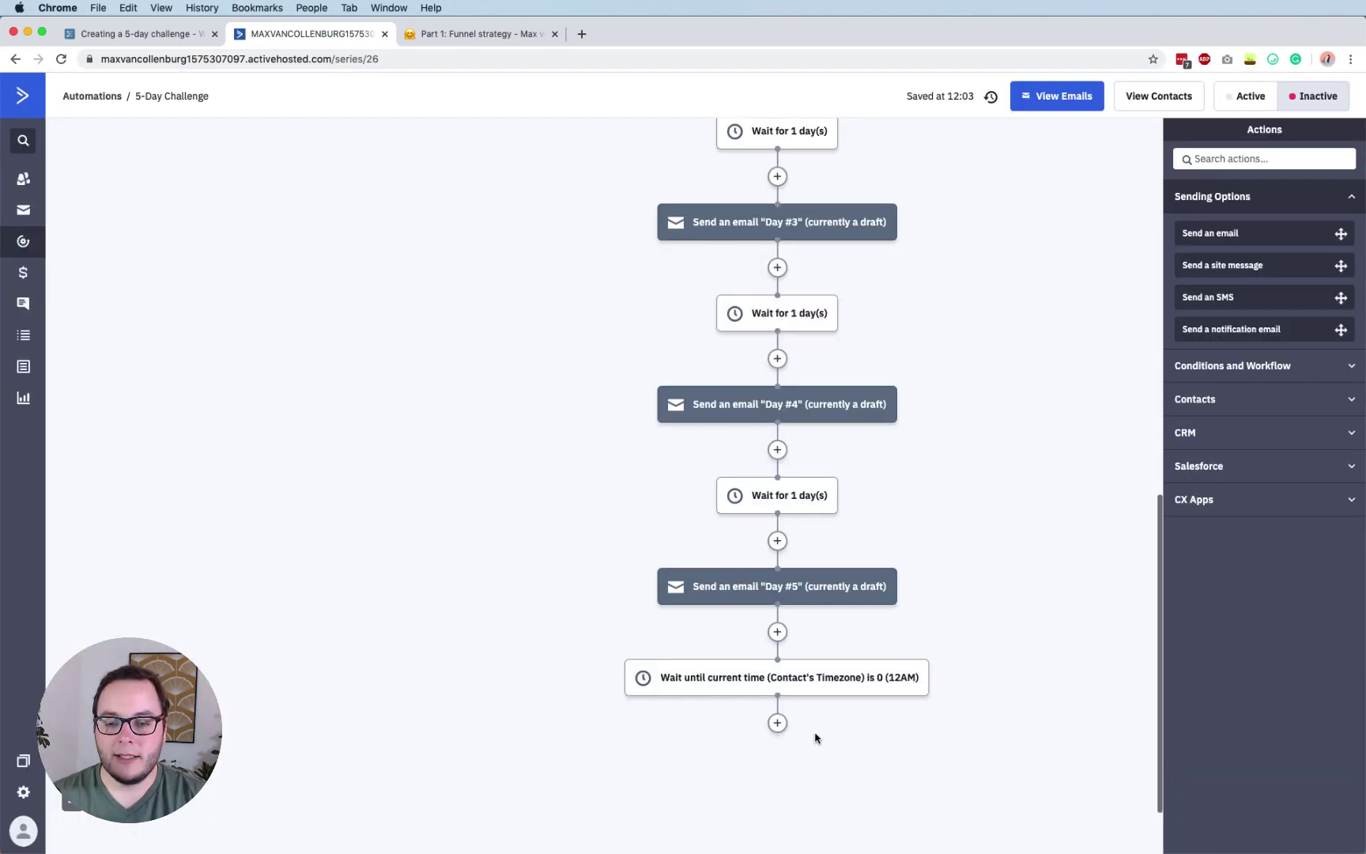
{"action": "left_click", "coordinate": [777, 722]}
Add End this automation after the final wait and scroll back to the top of the flow.
{"action": "left_click", "coordinate": [764, 485]}
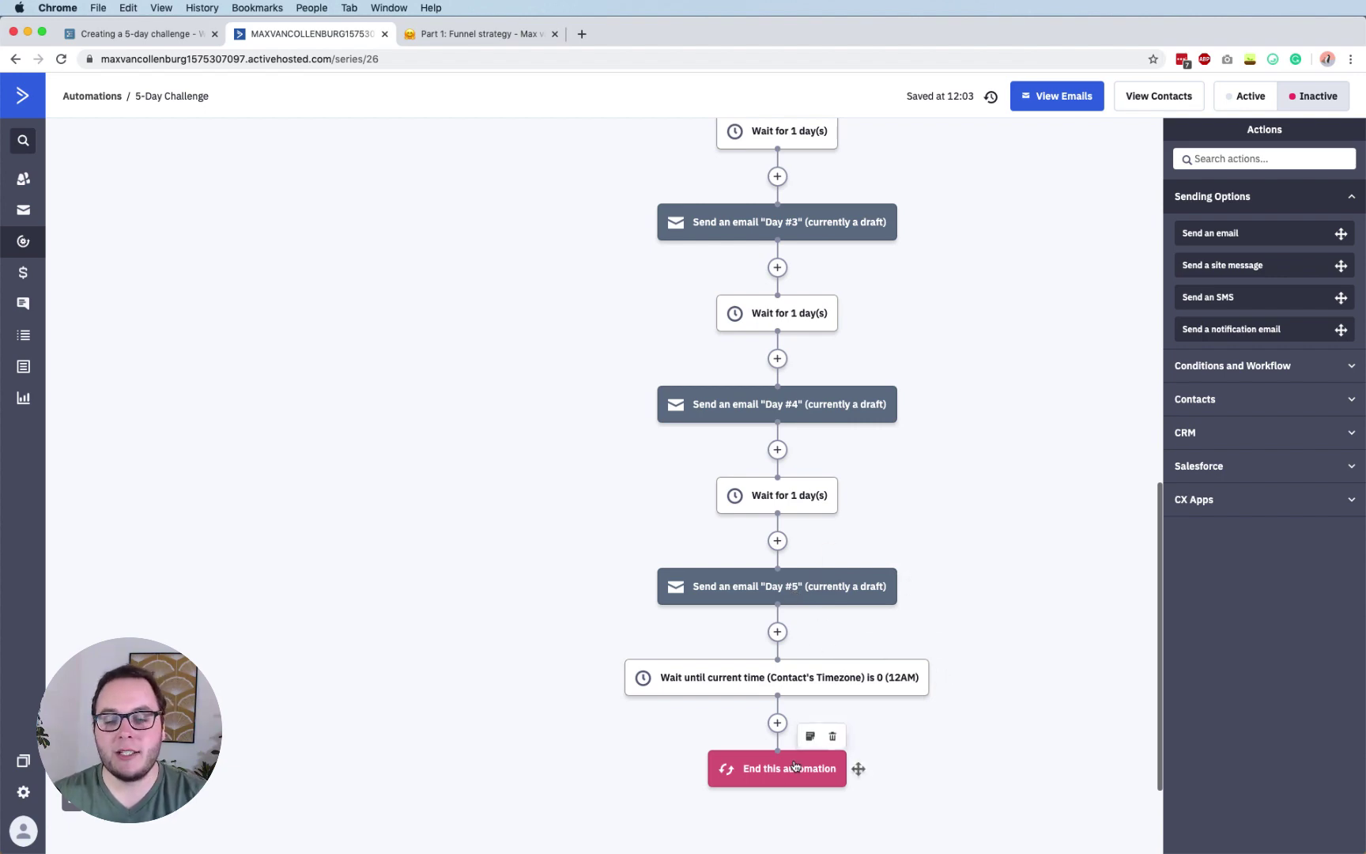
{"action": "scroll", "coordinate": [796, 764], "scroll_direction": "up", "scroll_amount": 4}
{"action": "scroll", "coordinate": [796, 764], "scroll_direction": "up", "scroll_amount": 6}
{"action": "scroll", "coordinate": [794, 764], "scroll_direction": "down", "scroll_amount": 10}
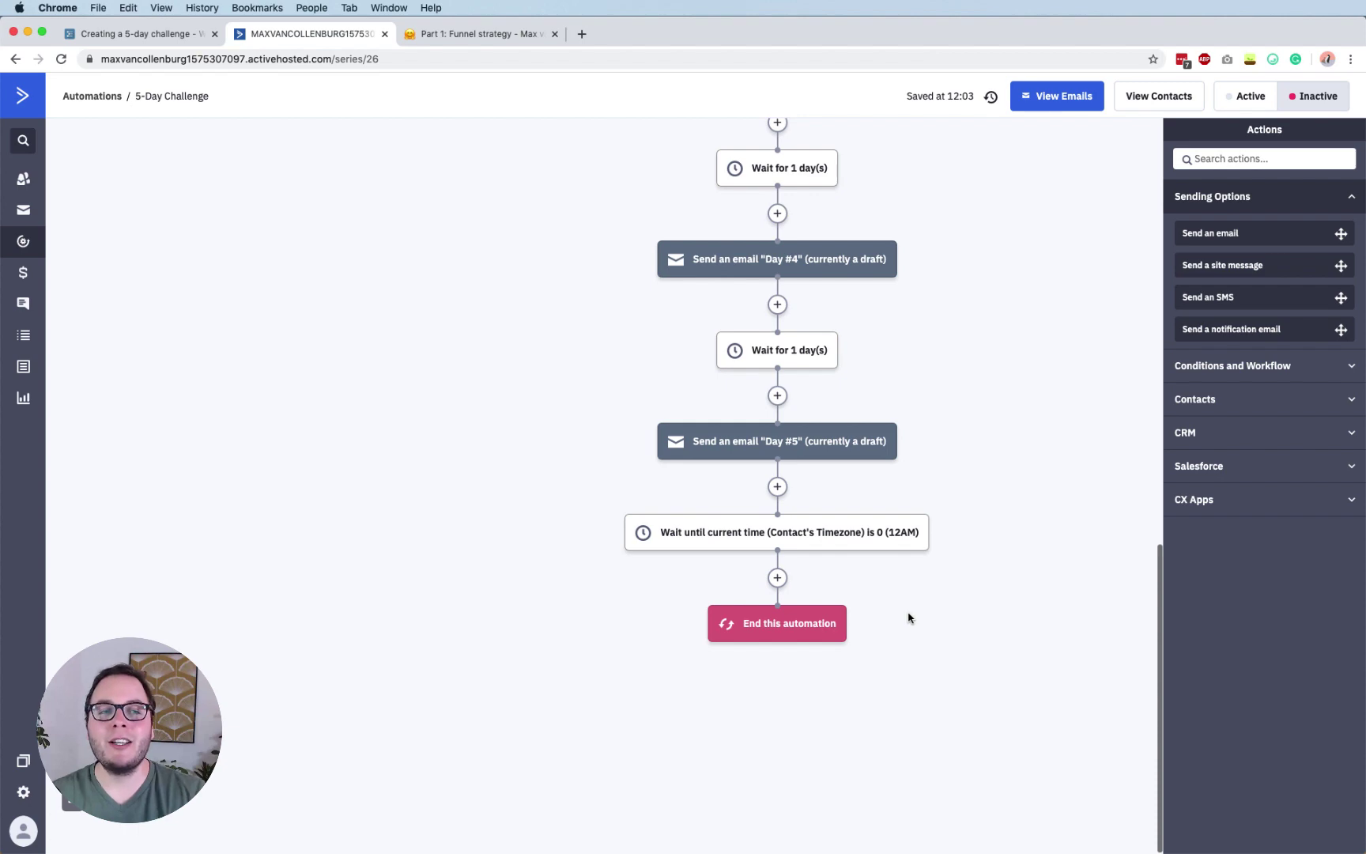
{"action": "scroll", "coordinate": [909, 618], "scroll_direction": "up", "scroll_amount": 15}
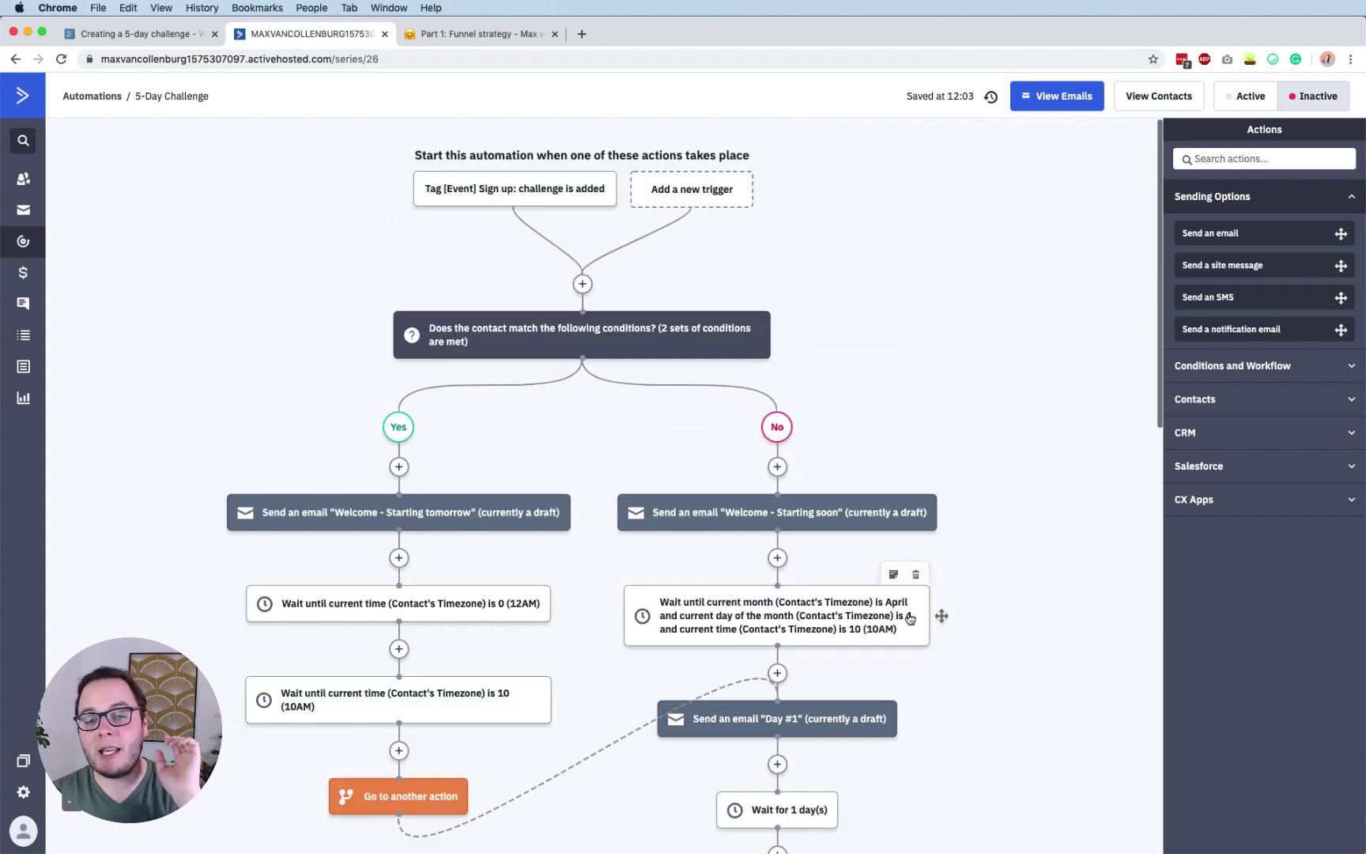